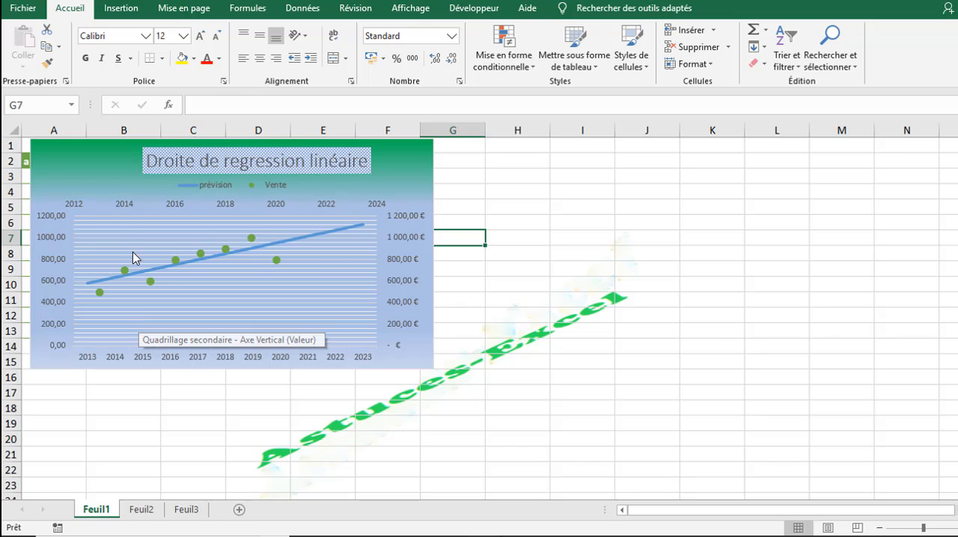
Step: Enter the regression equation "Y=ax+b" as text in cell C16 below the sales table
{"action": "mouse_move", "coordinate": [284, 245]}
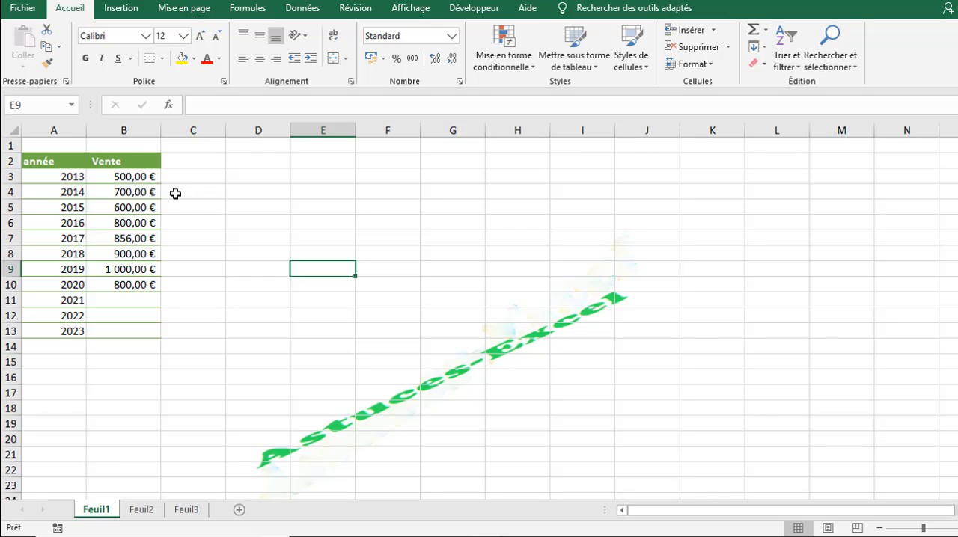
{"action": "left_click", "coordinate": [348, 146]}
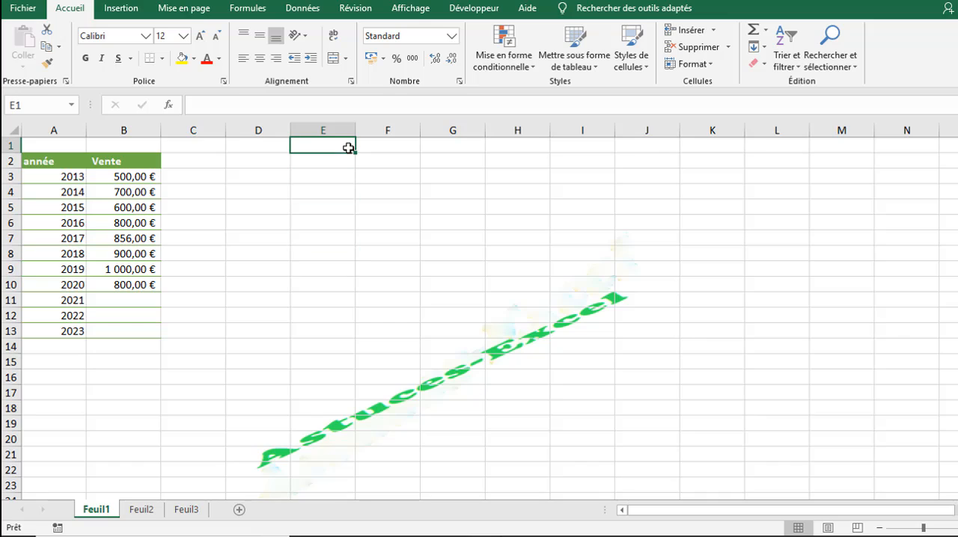
{"action": "left_click", "coordinate": [195, 379]}
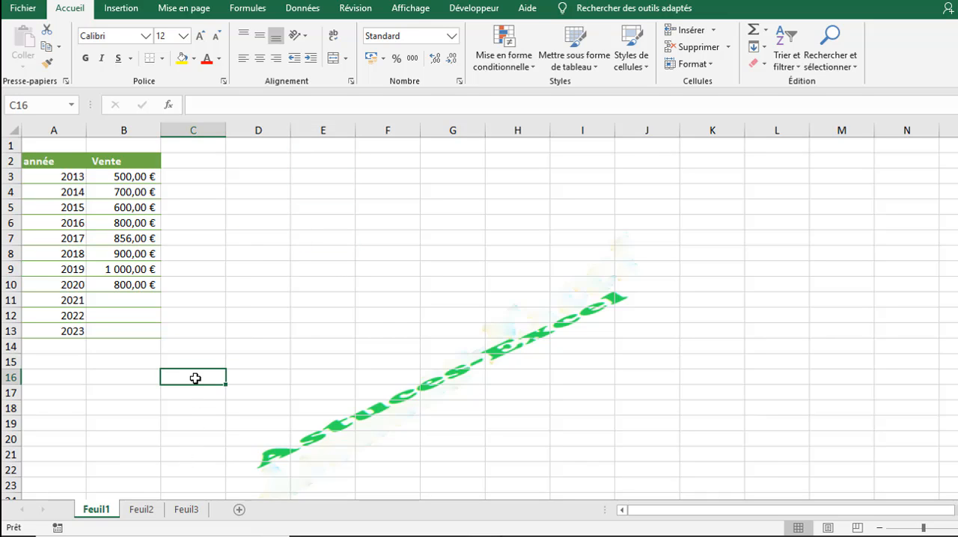
{"action": "type", "text": "Y"}
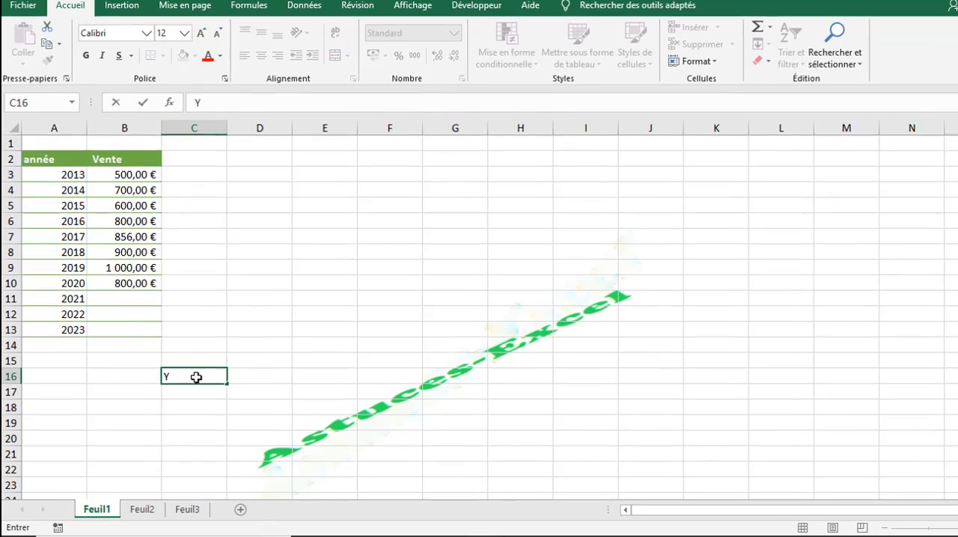
{"action": "type", "text": "=ax"}
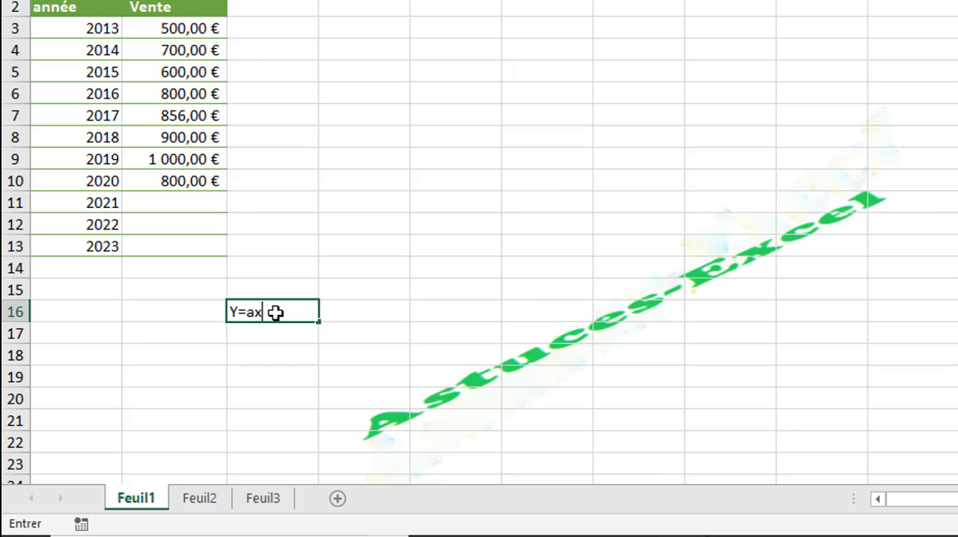
{"action": "type", "text": "+b"}
{"action": "key", "text": "Return"}
{"action": "key", "text": "Return"}
{"action": "left_click", "coordinate": [271, 315]}
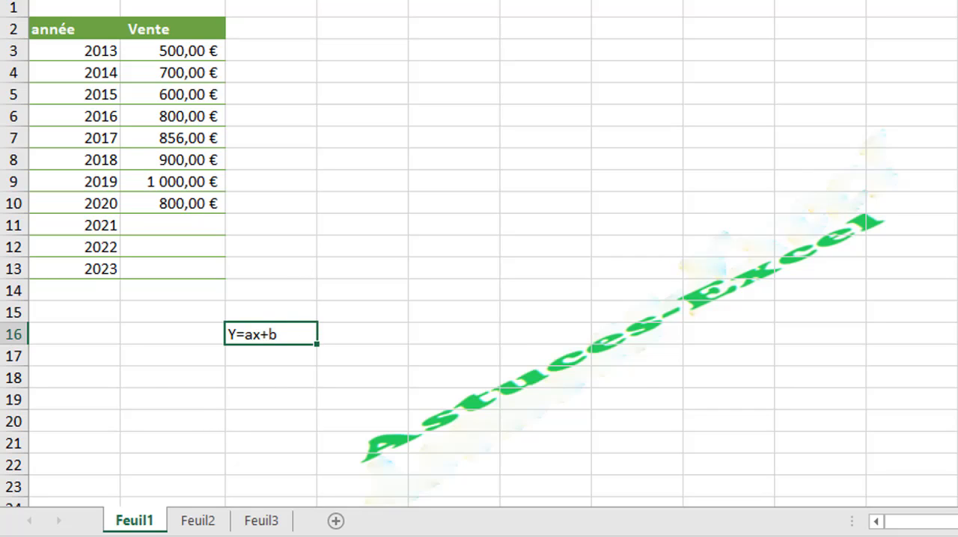
Step: Insert three blank rows at the top of the sheet, above the sales table
{"action": "left_click", "coordinate": [206, 47]}
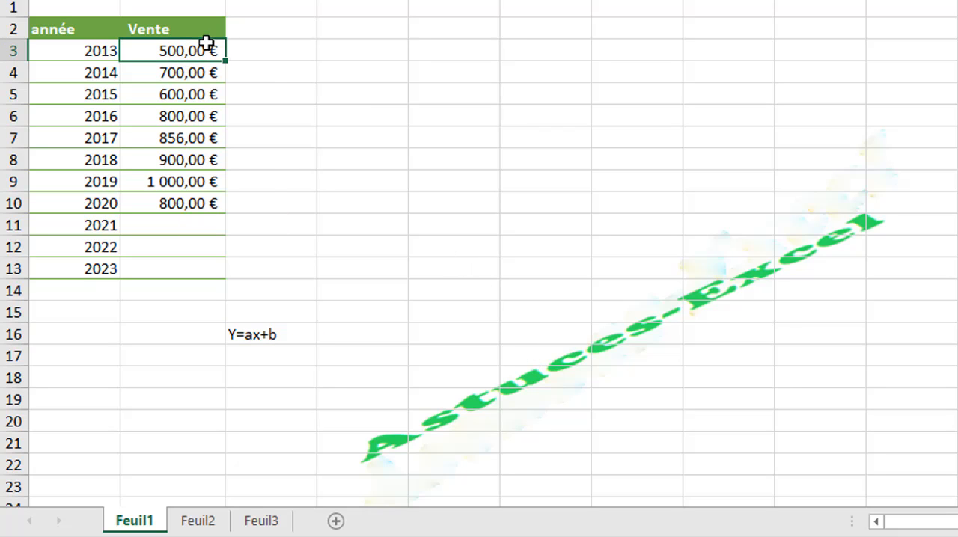
{"action": "left_click", "coordinate": [251, 47]}
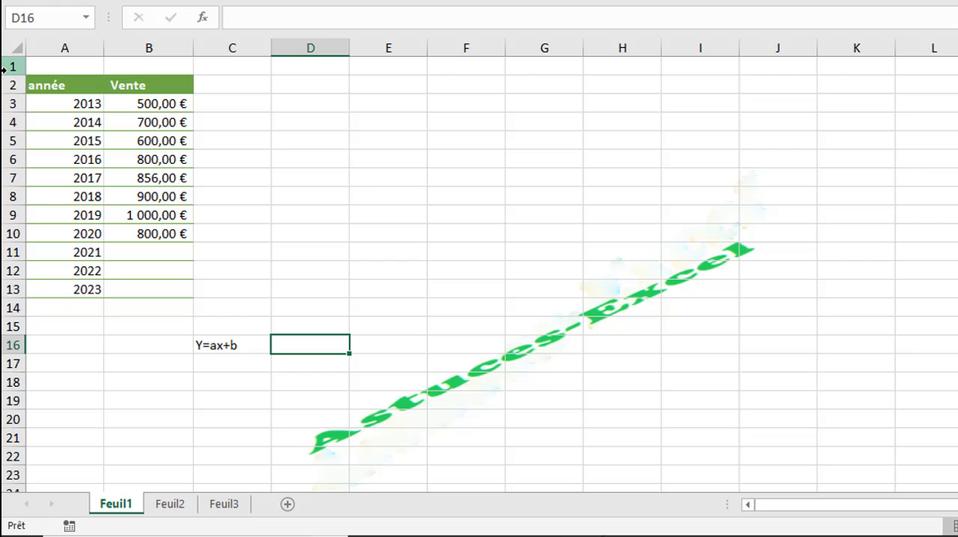
{"action": "left_click_drag", "start_coordinate": [3, 67], "coordinate": [5, 105]}
{"action": "right_click", "coordinate": [5, 106]}
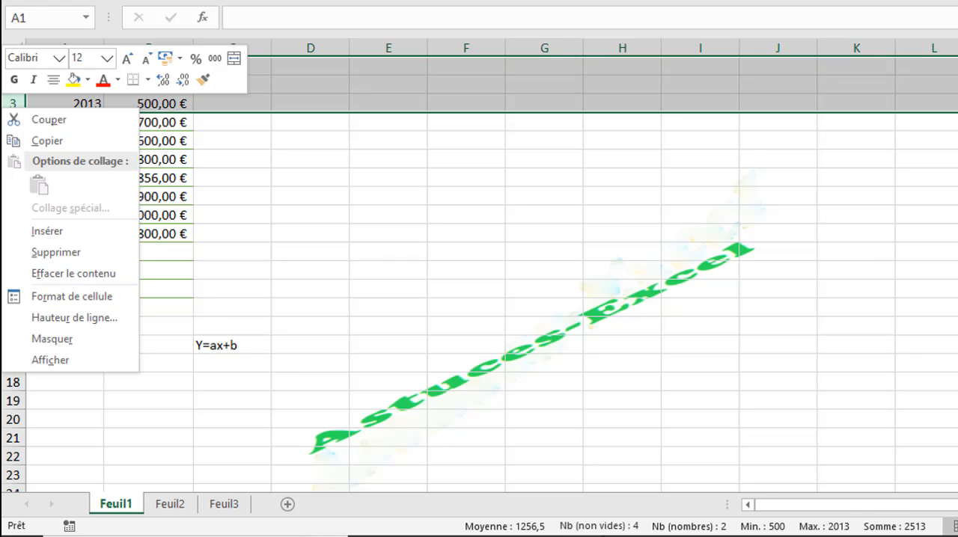
{"action": "left_click", "coordinate": [64, 229]}
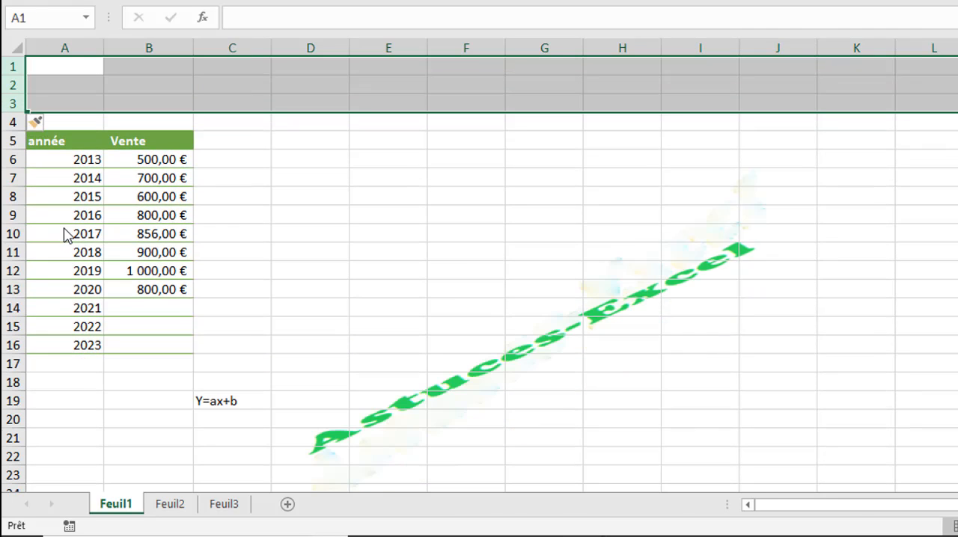
Step: Enter the labels "Pente" in cell B1 and "O.d" in cell B2
{"action": "left_click", "coordinate": [136, 67]}
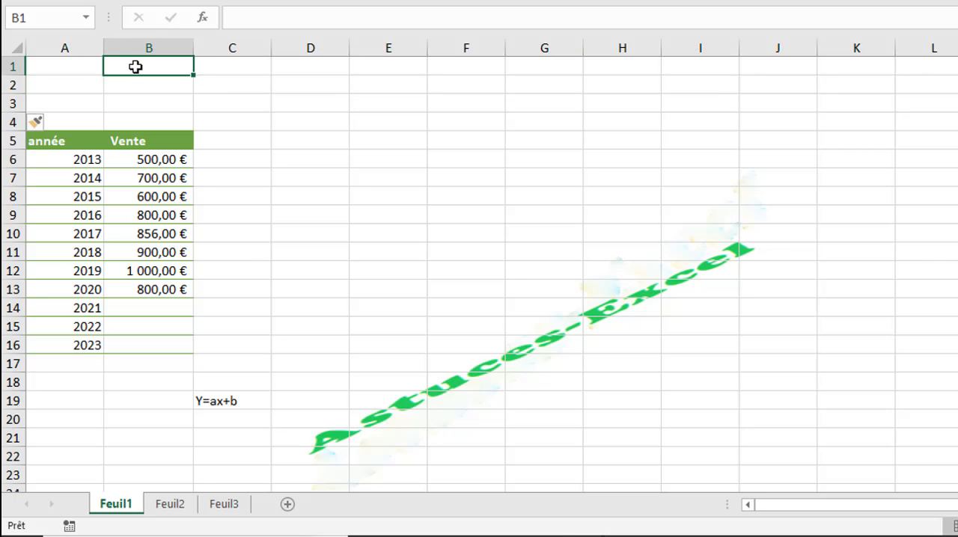
{"action": "type", "text": "Pente"}
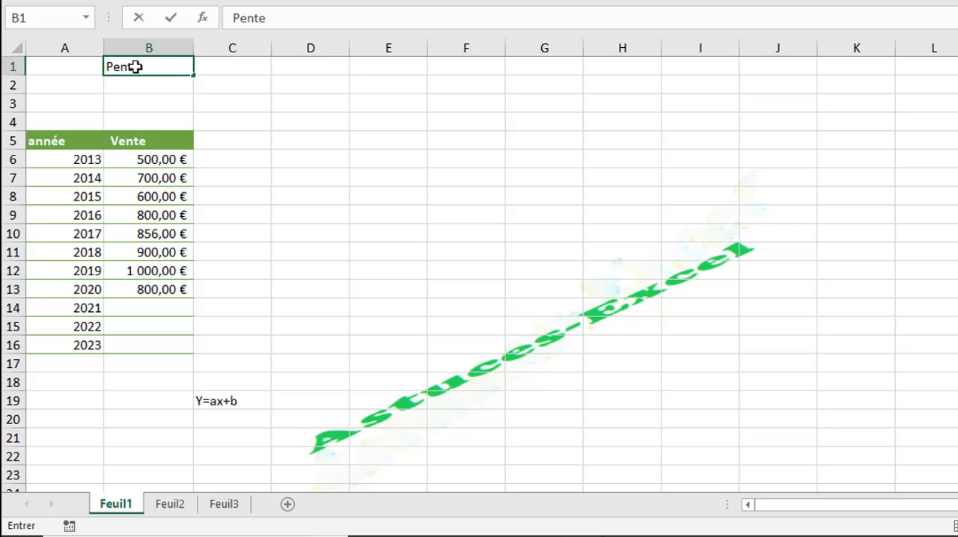
{"action": "key", "text": "Return"}
{"action": "type", "text": "O"}
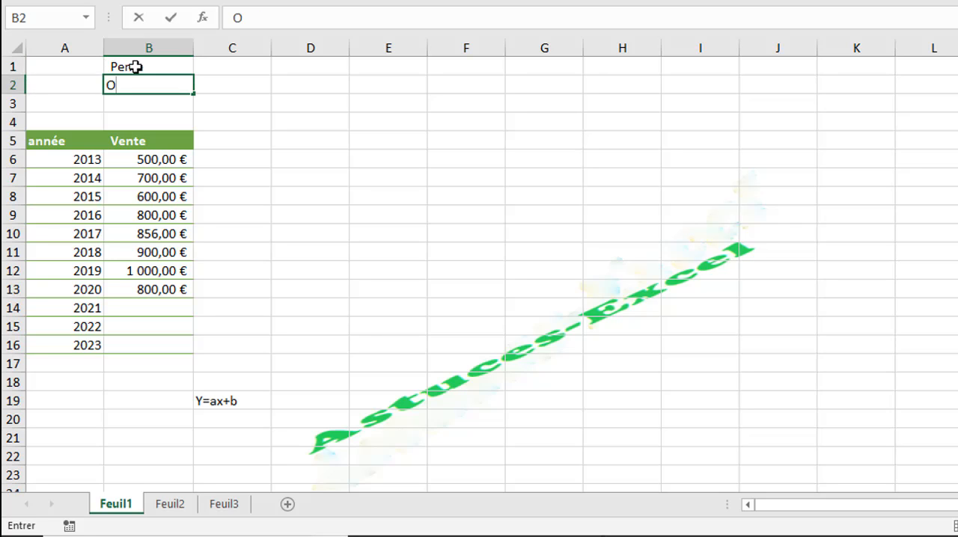
{"action": "type", "text": ".d"}
{"action": "key", "text": "Tab"}
Step: Extend the two labels so B1 reads "Pente (a)" and B2 reads "O.d (b)"
{"action": "double_click", "coordinate": [152, 67]}
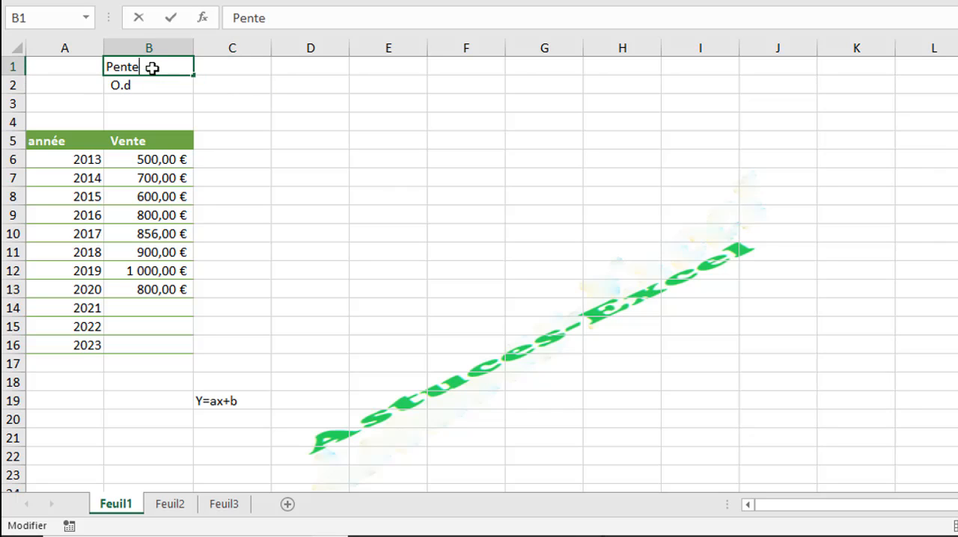
{"action": "type", "text": "(a)"}
{"action": "key", "text": "Return"}
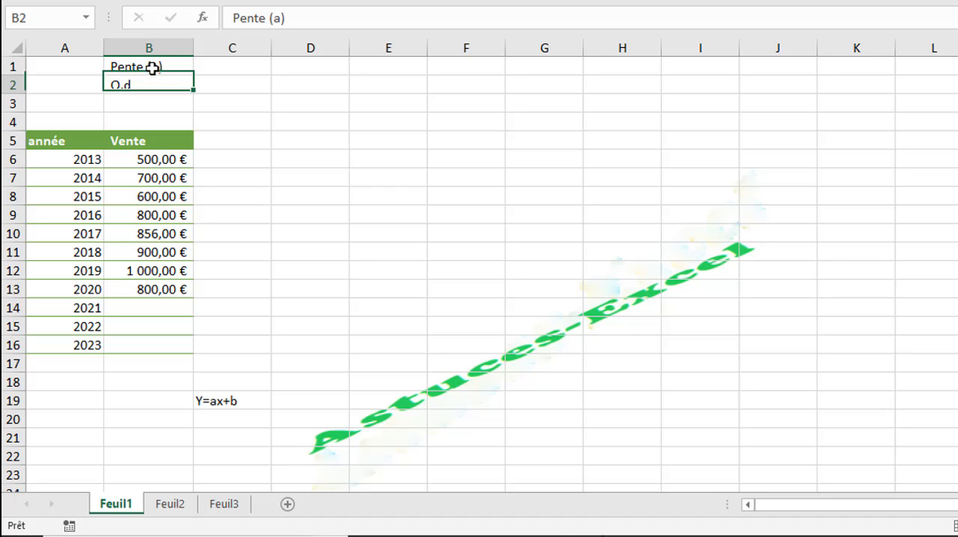
{"action": "double_click", "coordinate": [143, 89]}
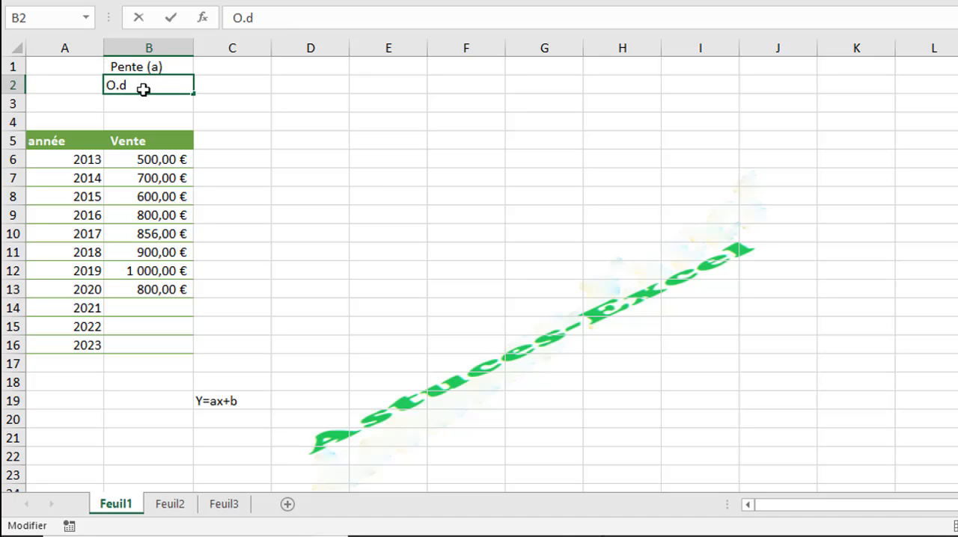
{"action": "type", "text": "(b)"}
{"action": "key", "text": "Tab"}
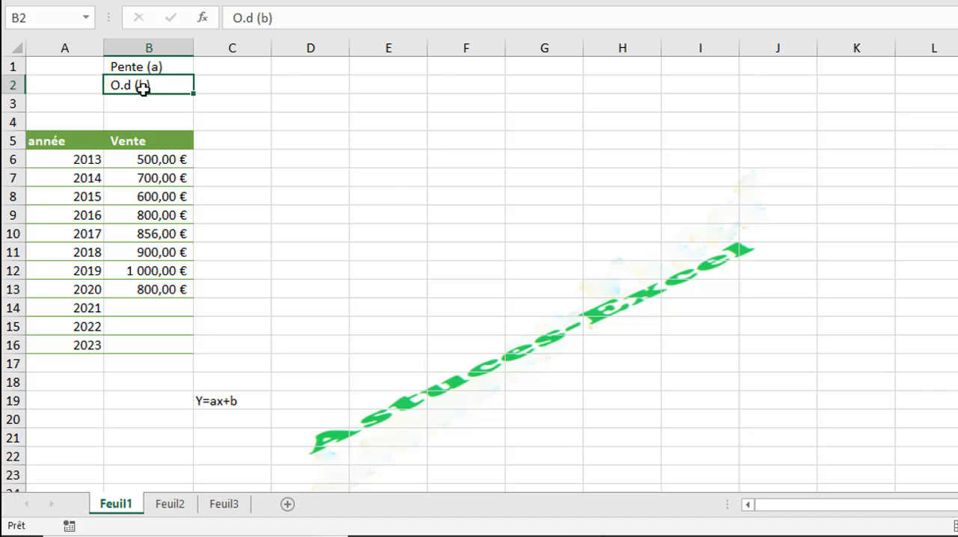
Step: Calculate the slope in cell C1 with the formula =PENTE(B6:B13;A6:A13)
{"action": "left_click", "coordinate": [224, 68]}
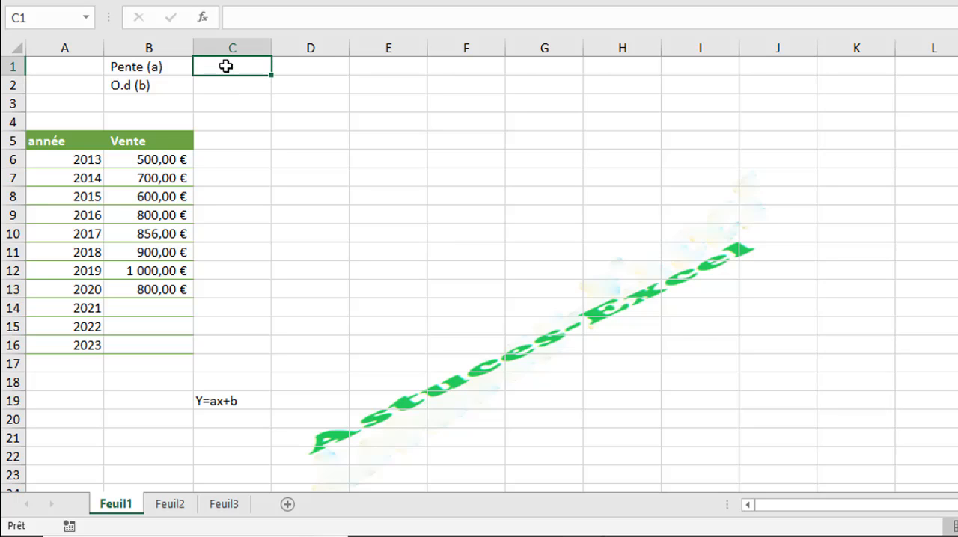
{"action": "type", "text": "="}
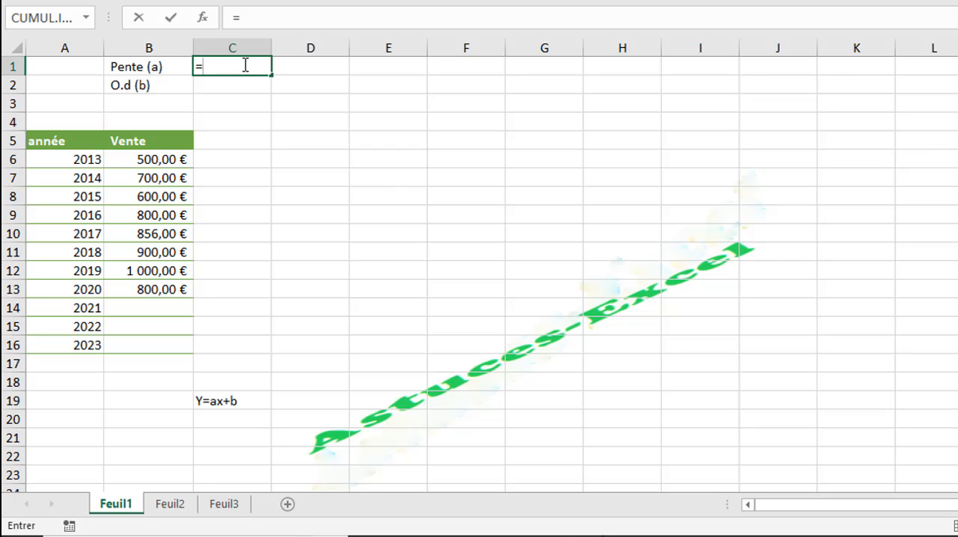
{"action": "type", "text": "pe"}
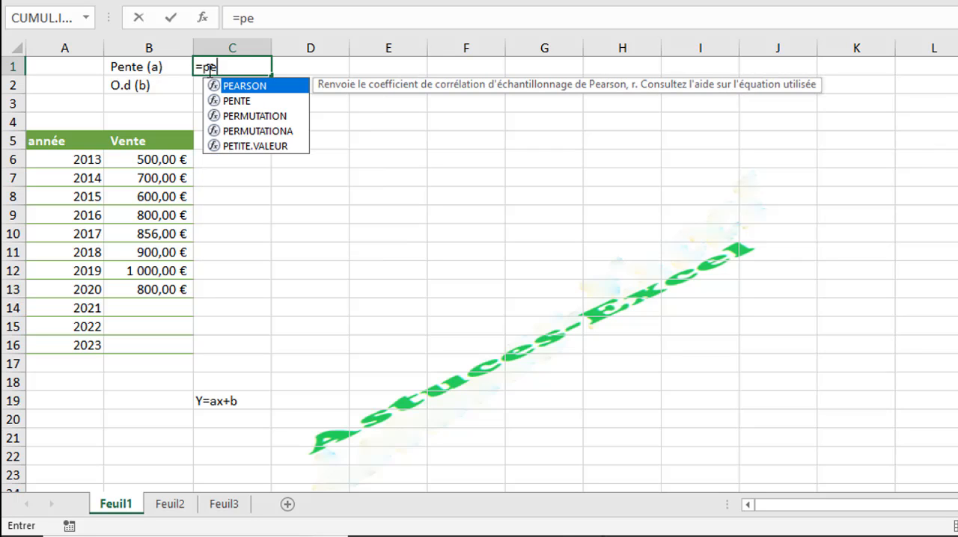
{"action": "type", "text": "n"}
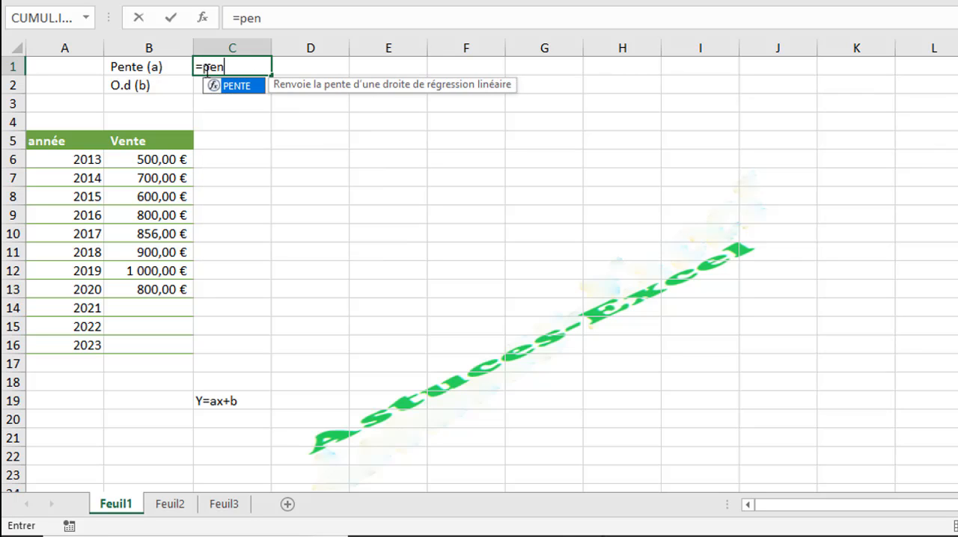
{"action": "double_click", "coordinate": [250, 91]}
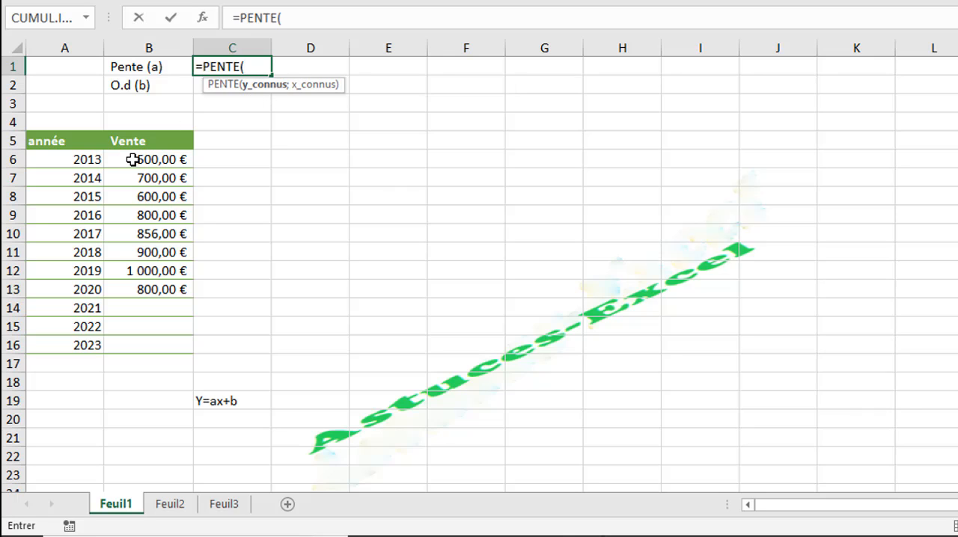
{"action": "left_click_drag", "start_coordinate": [135, 160], "coordinate": [146, 288]}
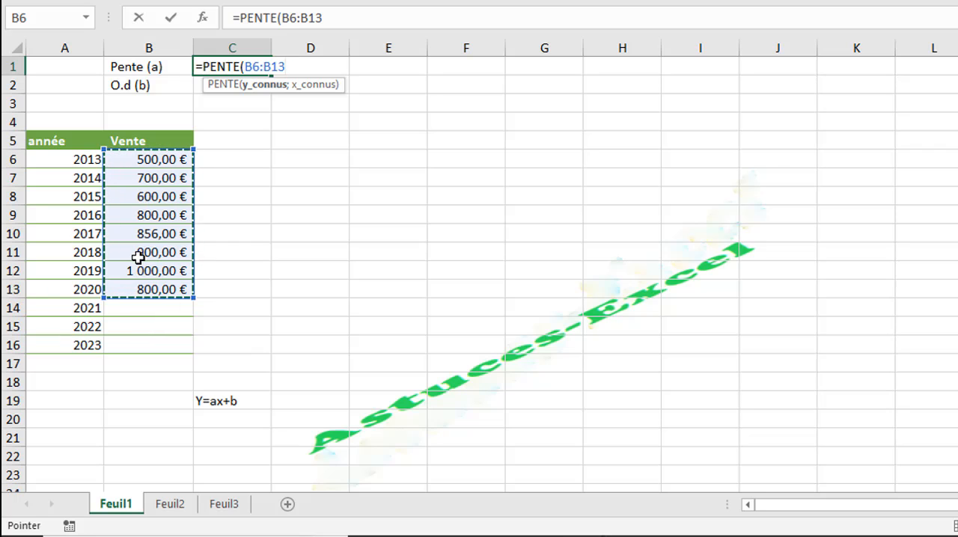
{"action": "type", "text": ";"}
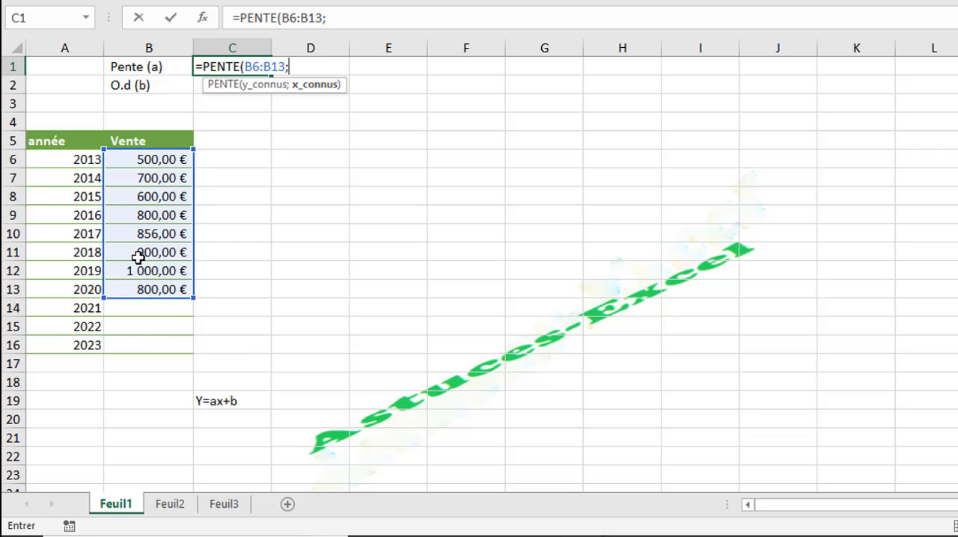
{"action": "left_click_drag", "start_coordinate": [80, 162], "coordinate": [78, 285]}
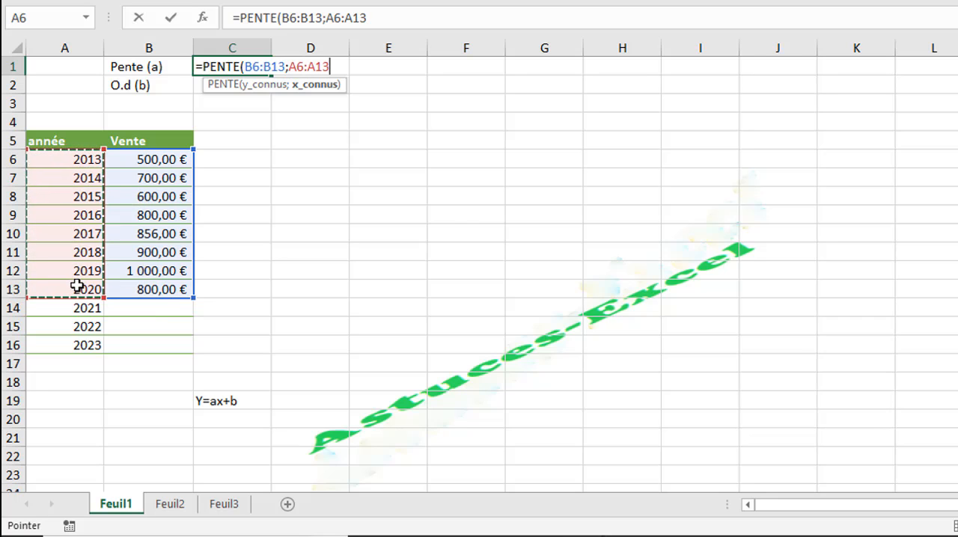
{"action": "type", "text": ")"}
{"action": "key", "text": "Return"}
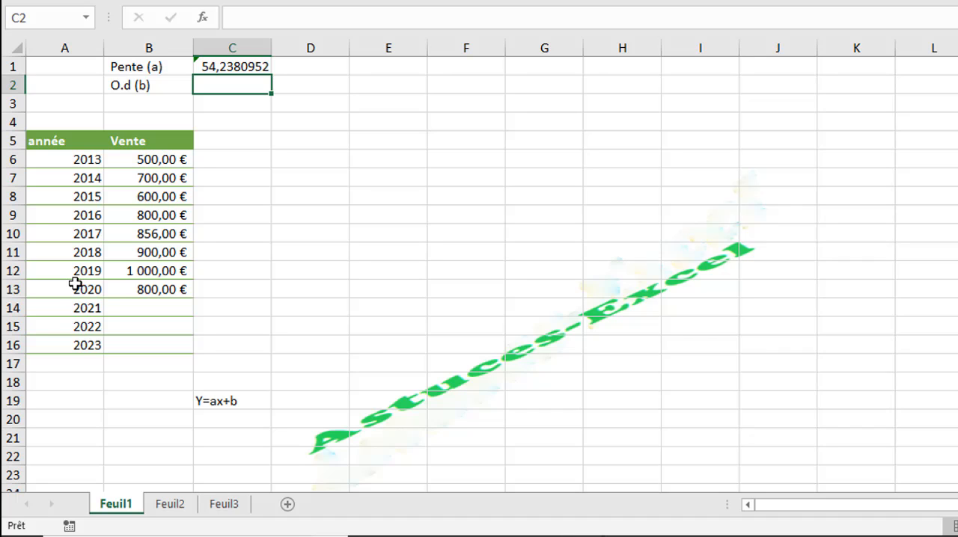
Step: Calculate the intercept in cell C2 with the formula =ORDONNEE.ORIGINE(B6:B13;A6:A13)
{"action": "type", "text": "="}
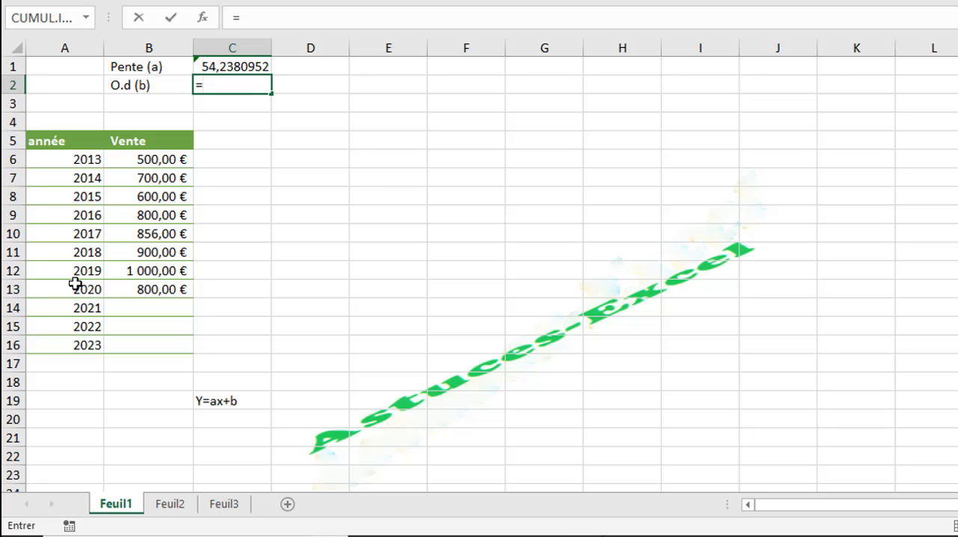
{"action": "type", "text": "ord"}
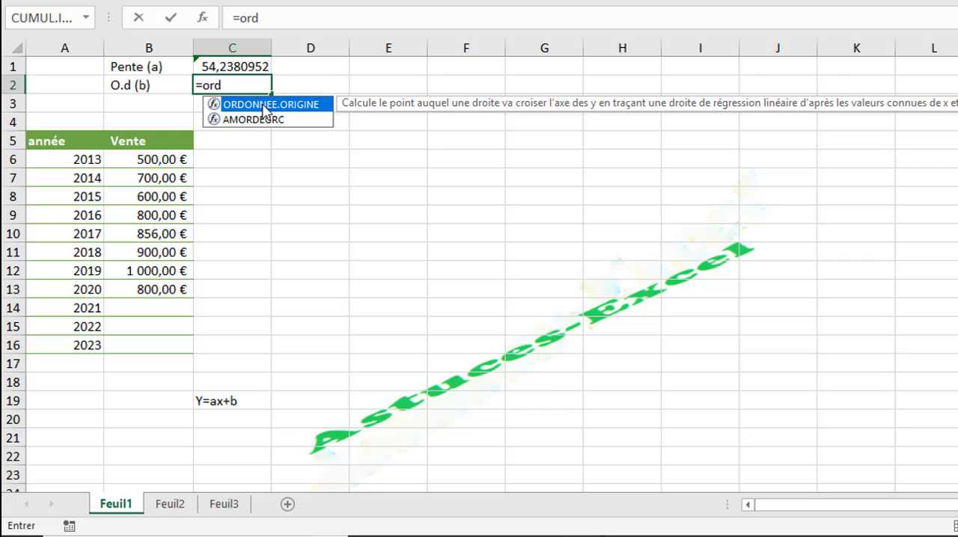
{"action": "double_click", "coordinate": [265, 104]}
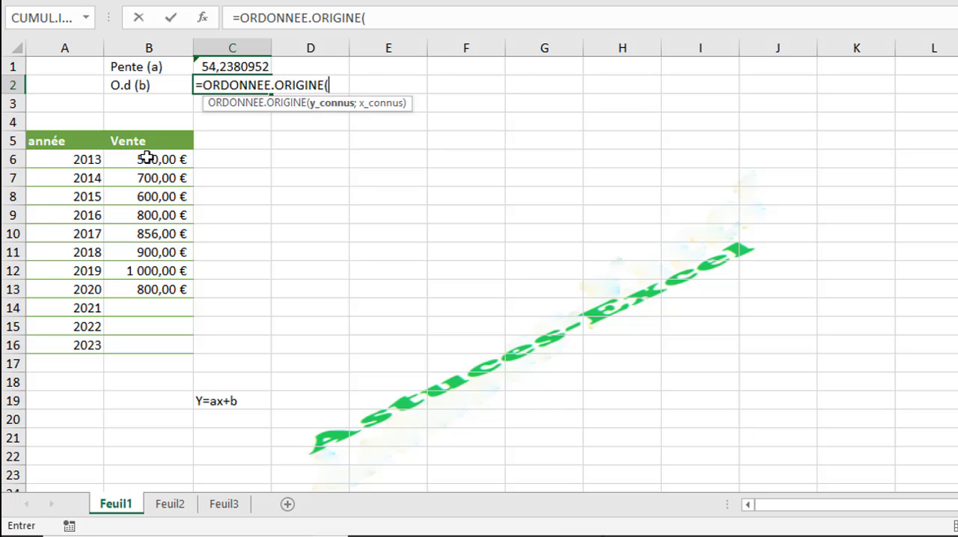
{"action": "left_click_drag", "start_coordinate": [147, 159], "coordinate": [149, 292]}
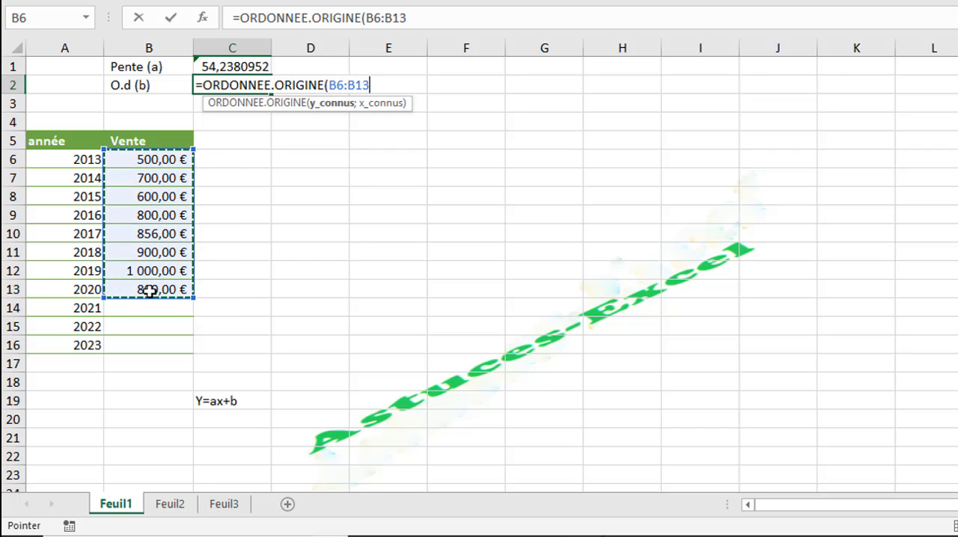
{"action": "type", "text": ";"}
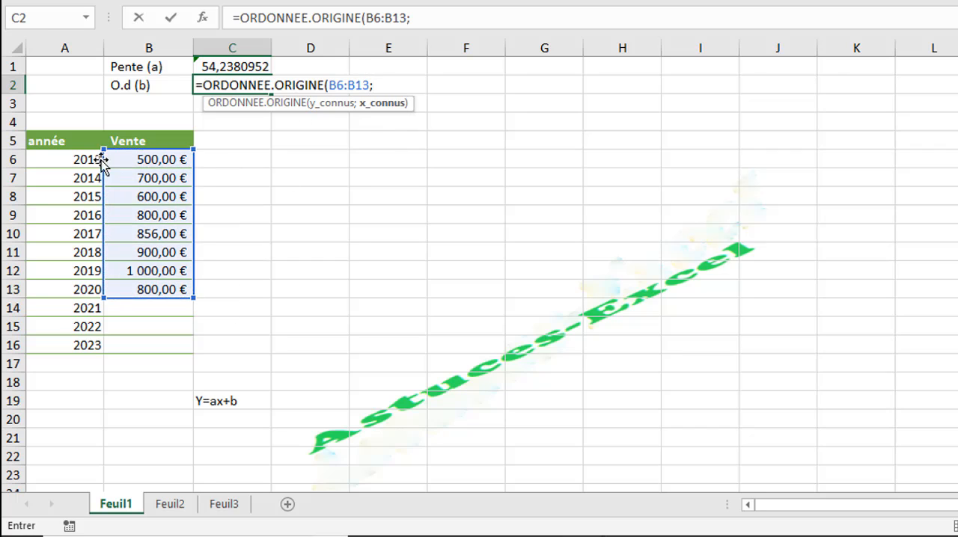
{"action": "left_click_drag", "start_coordinate": [71, 159], "coordinate": [63, 296]}
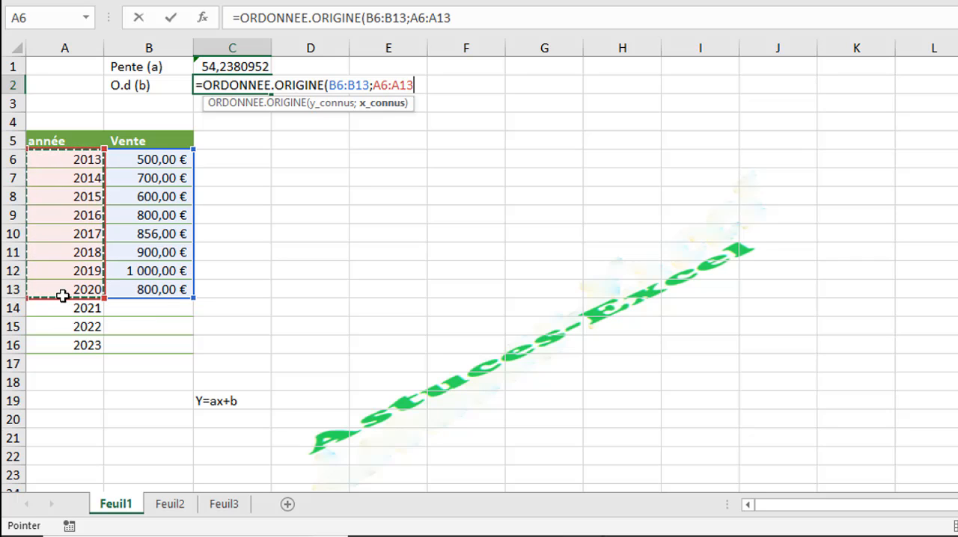
{"action": "key", "text": "Return"}
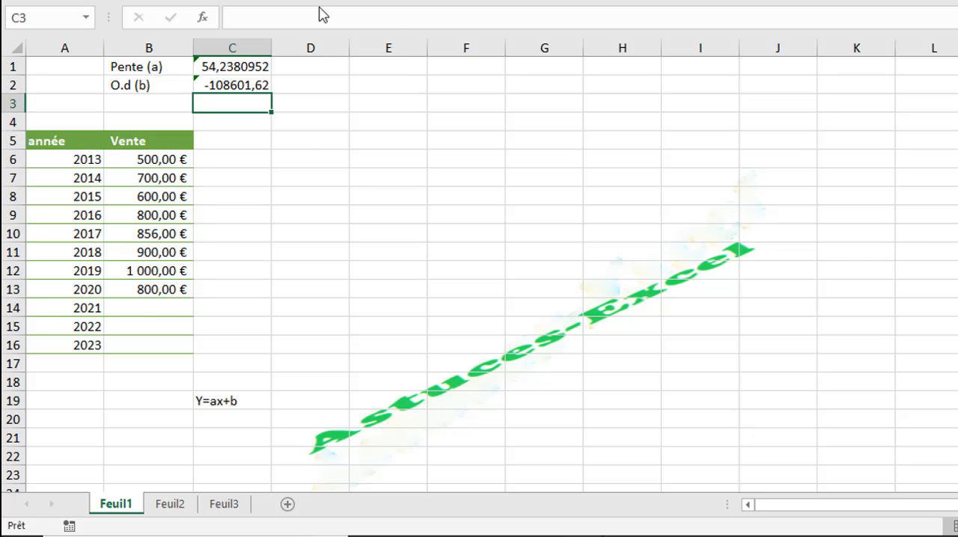
{"action": "left_click", "coordinate": [226, 86]}
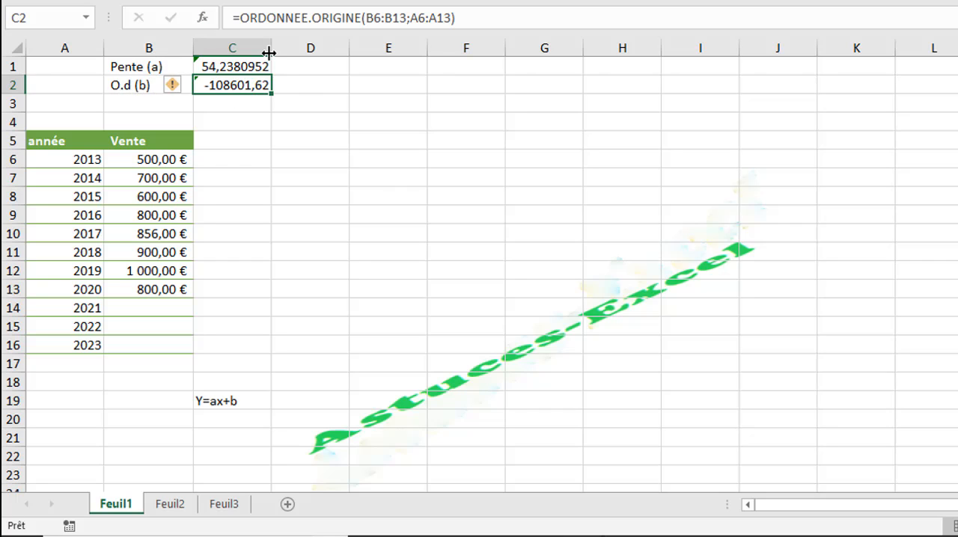
Step: Enter the header "Prévision" in cell C5 beside the Vente column
{"action": "left_click", "coordinate": [232, 144]}
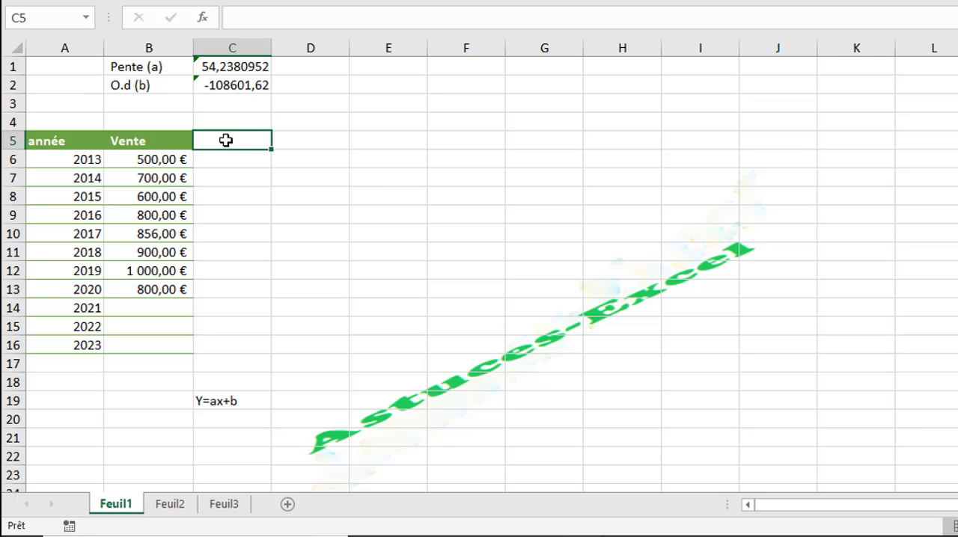
{"action": "type", "text": "Pré"}
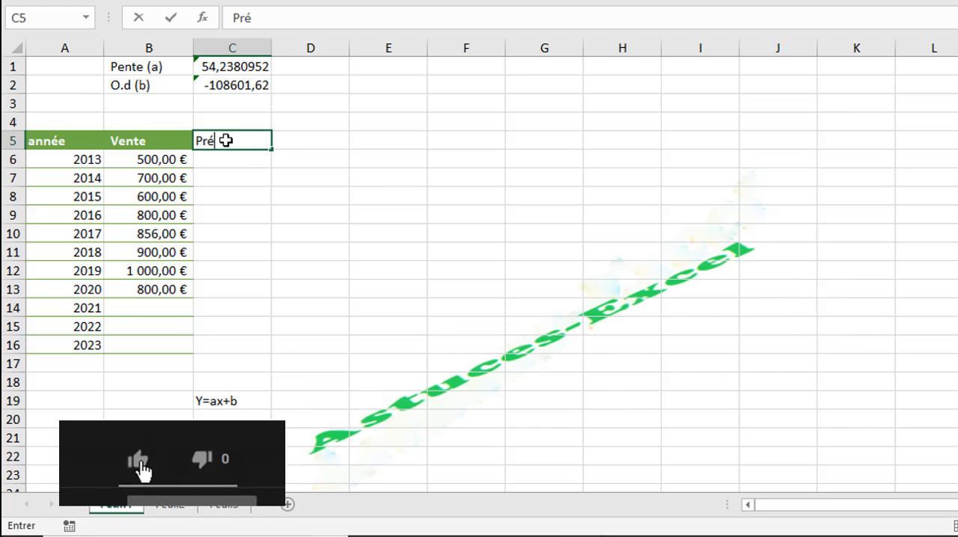
{"action": "type", "text": "vision"}
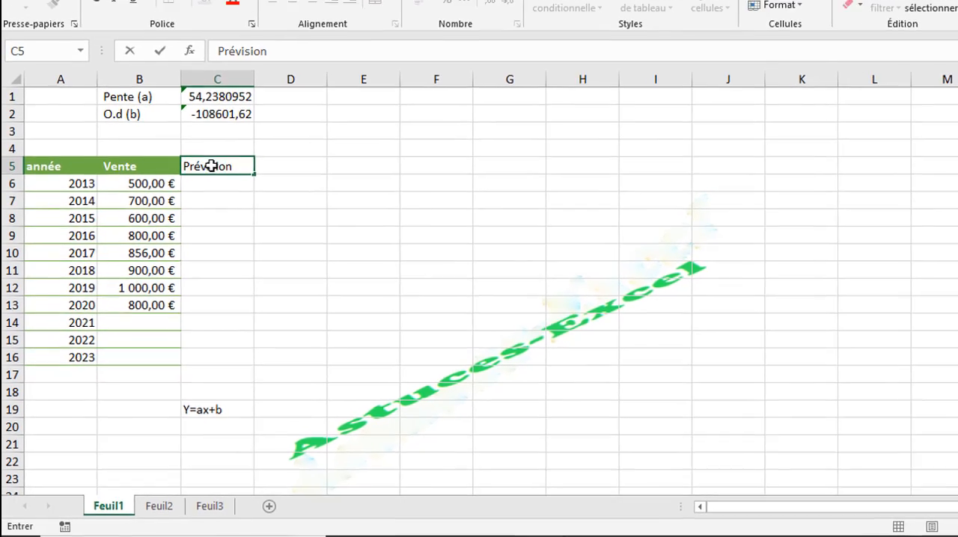
{"action": "key", "text": "Return"}
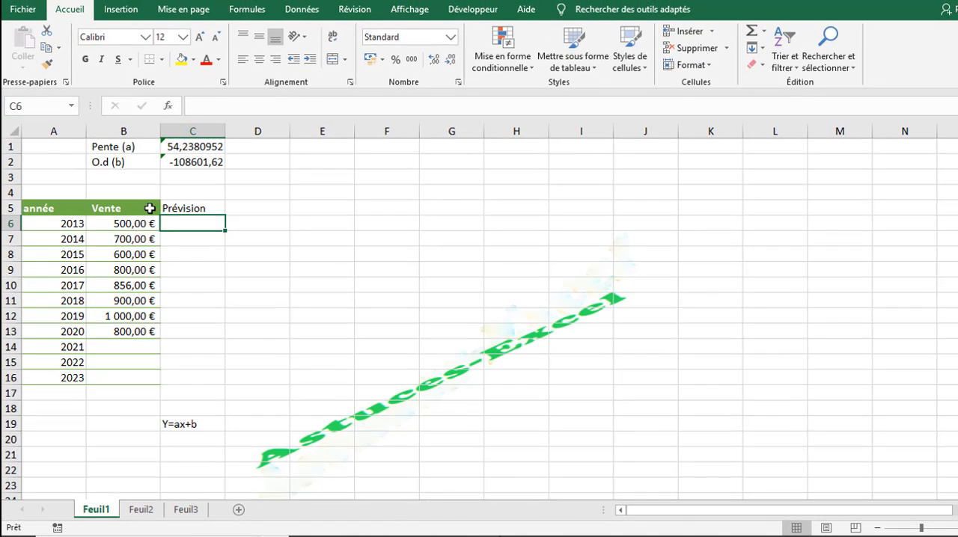
Step: Copy the formatting of the Vente column, B5:B16, onto C5:C16 of the Prévision column
{"action": "left_click_drag", "start_coordinate": [149, 208], "coordinate": [137, 378]}
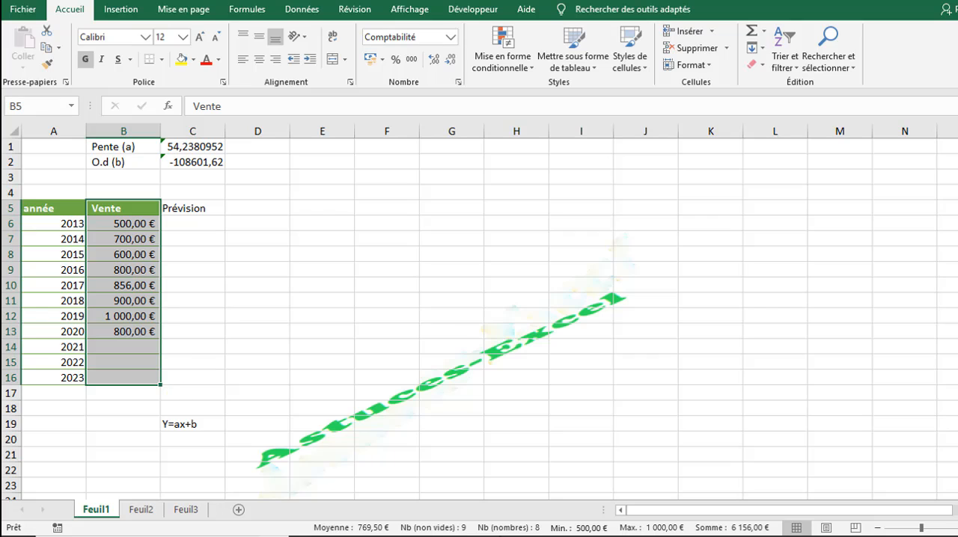
{"action": "left_click", "coordinate": [48, 64]}
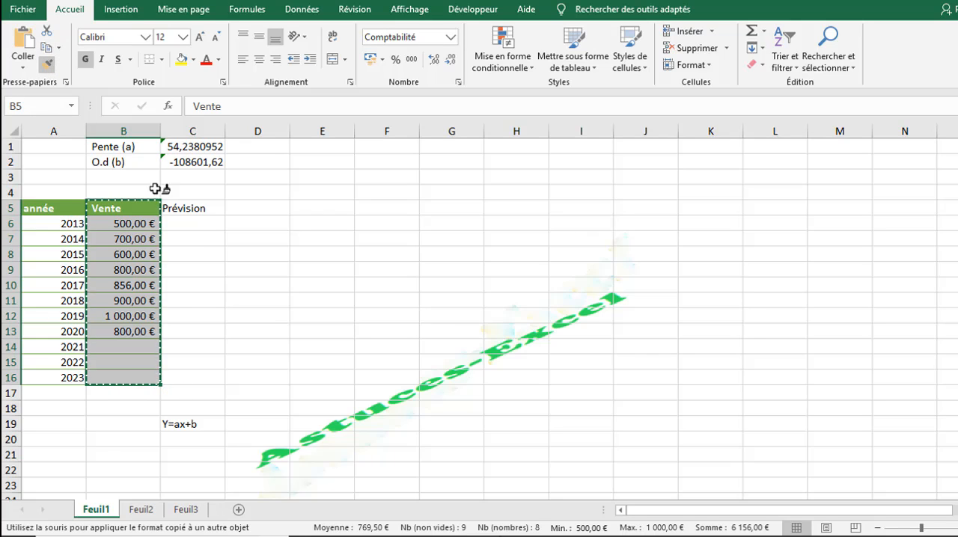
{"action": "left_click_drag", "start_coordinate": [184, 208], "coordinate": [186, 377]}
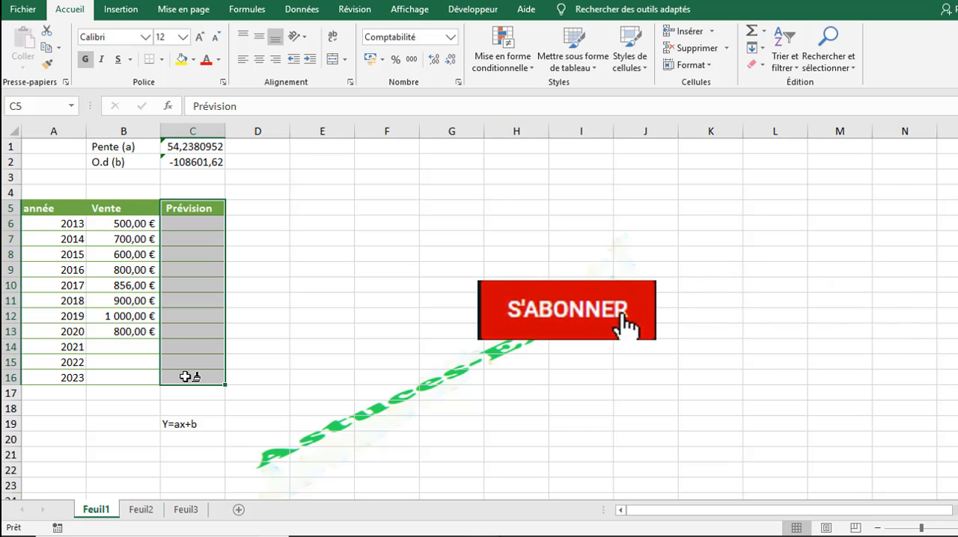
{"action": "left_click", "coordinate": [190, 223]}
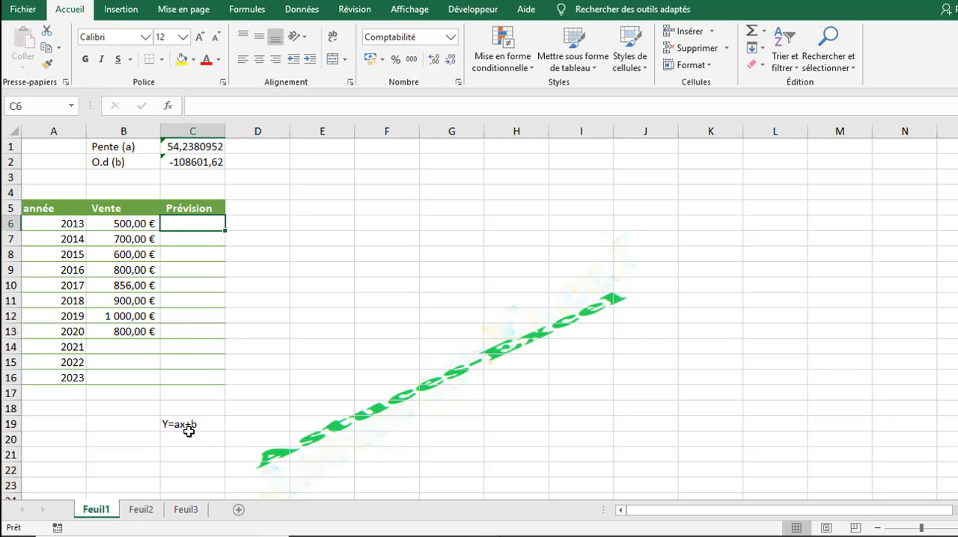
Step: Extend the table headers in row 5 to read "année (x)", "Vente (y)" and "Prévision (Y)"
{"action": "left_click", "coordinate": [69, 208]}
{"action": "double_click", "coordinate": [68, 209]}
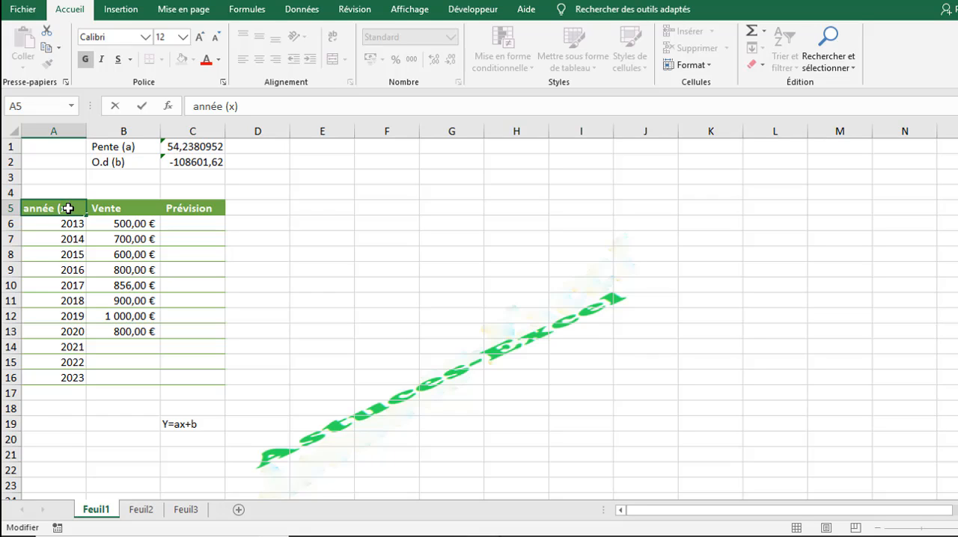
{"action": "key", "text": "Tab"}
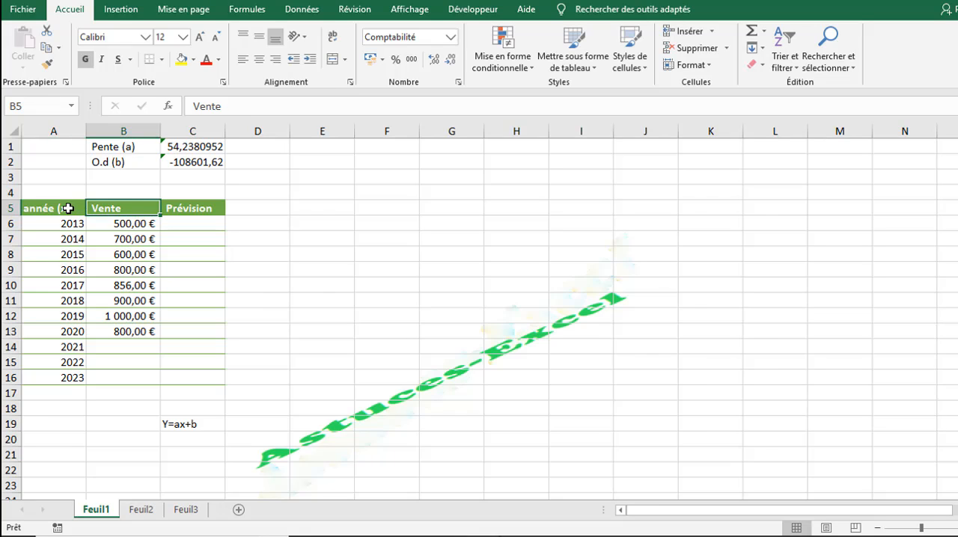
{"action": "double_click", "coordinate": [131, 208]}
{"action": "type", "text": "("}
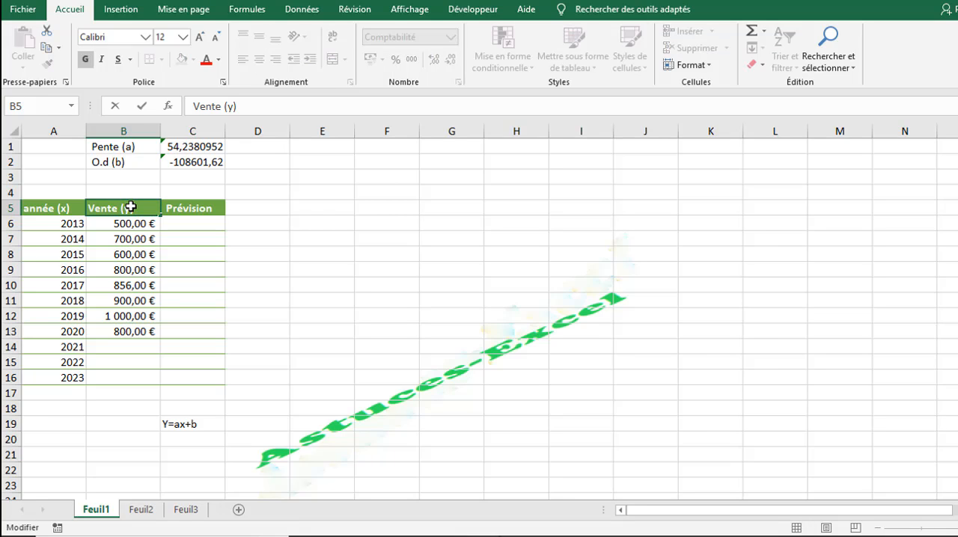
{"action": "type", "text": "y)"}
{"action": "key", "text": "Tab"}
{"action": "double_click", "coordinate": [213, 208]}
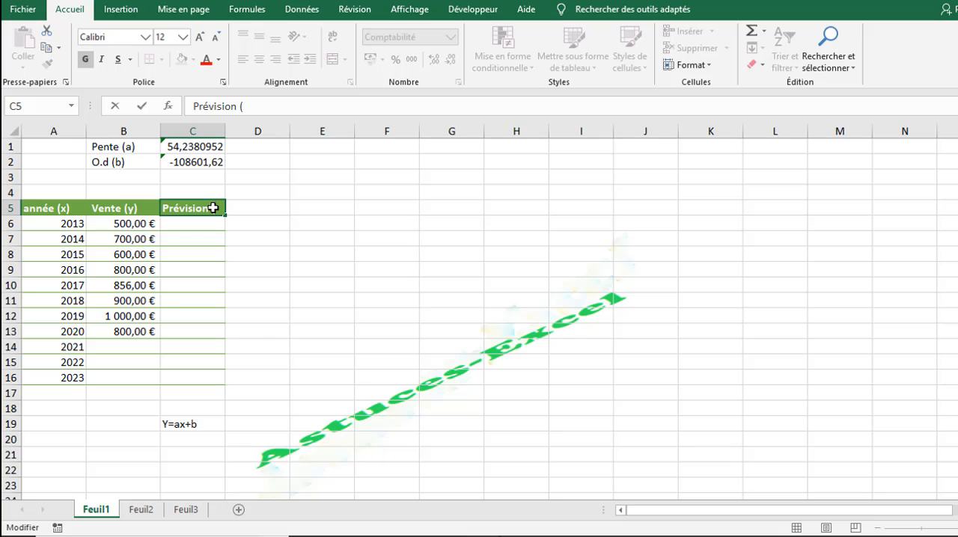
{"action": "type", "text": ")"}
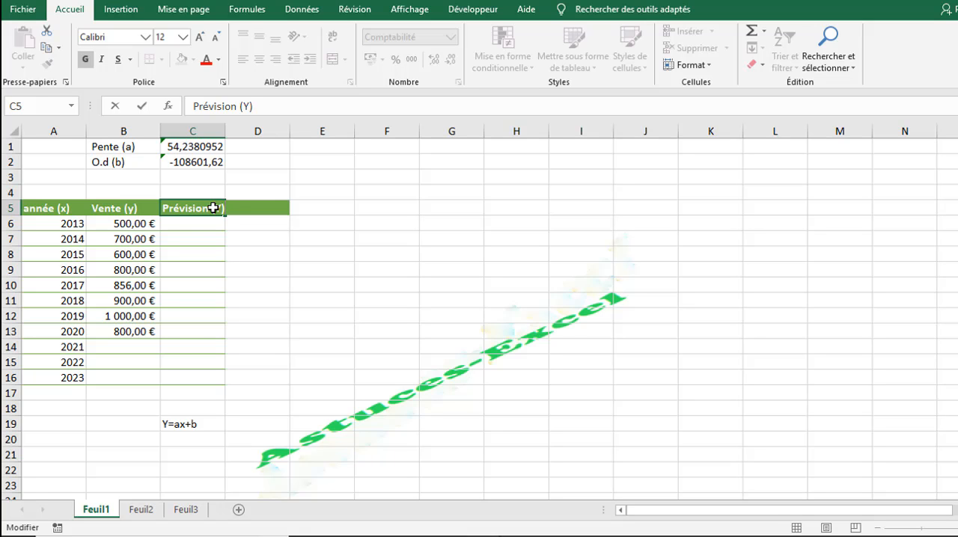
{"action": "key", "text": "Return"}
Step: Write the 2021 forecast formula =C1*A14+C2 in cell C14
{"action": "left_click", "coordinate": [185, 348]}
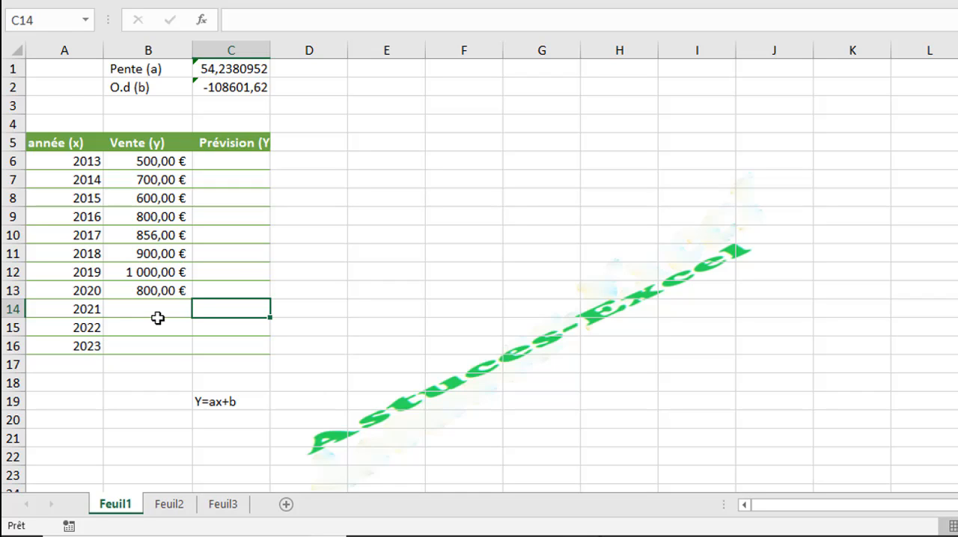
{"action": "type", "text": "="}
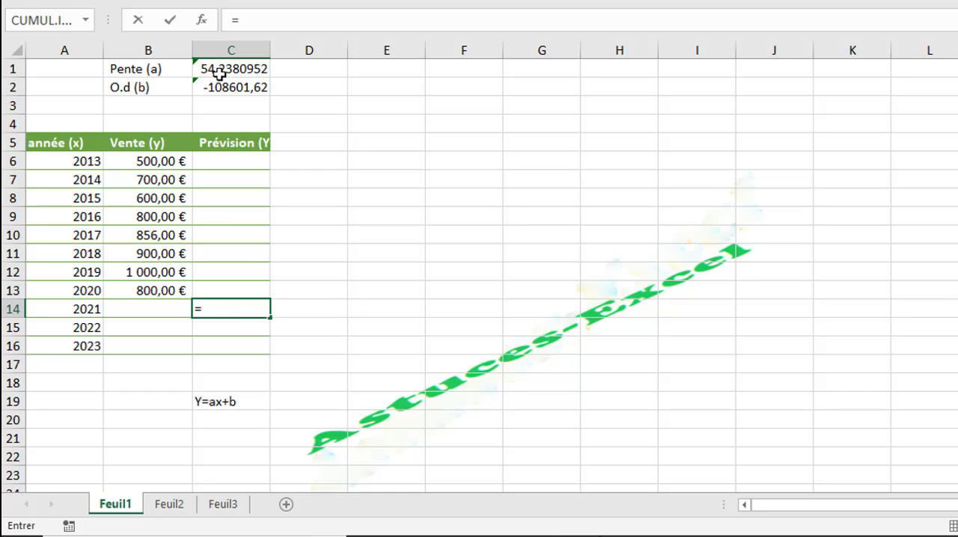
{"action": "left_click", "coordinate": [219, 72]}
{"action": "type", "text": "*"}
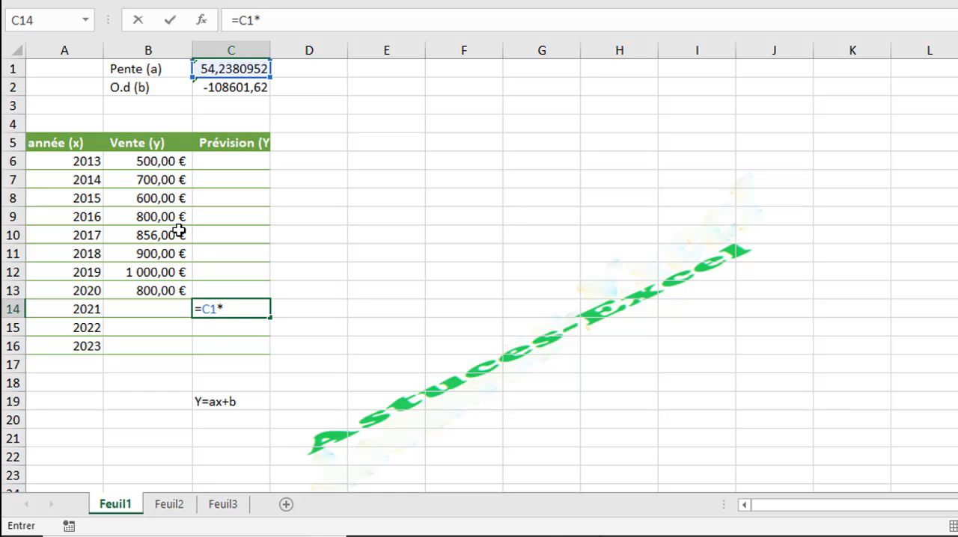
{"action": "left_click", "coordinate": [82, 309]}
{"action": "type", "text": "+"}
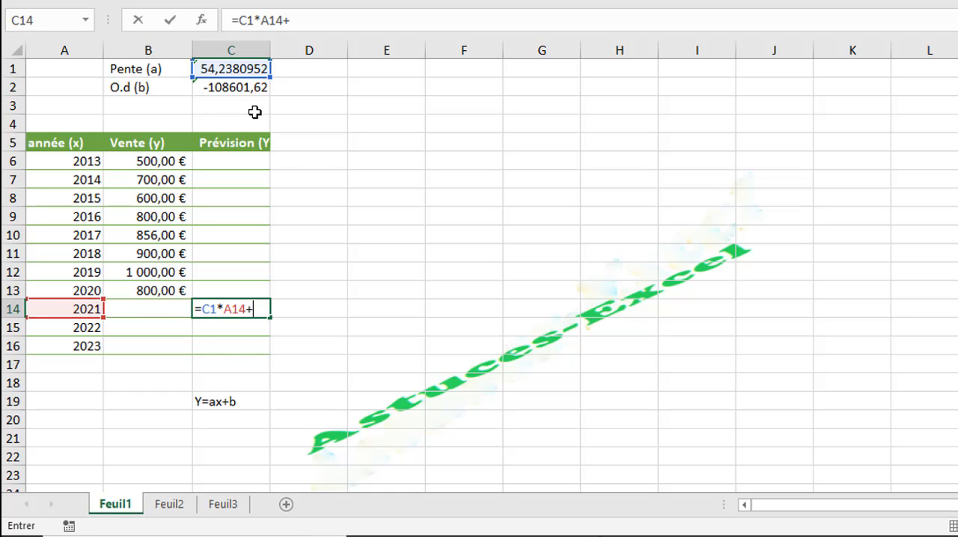
{"action": "left_click", "coordinate": [231, 89]}
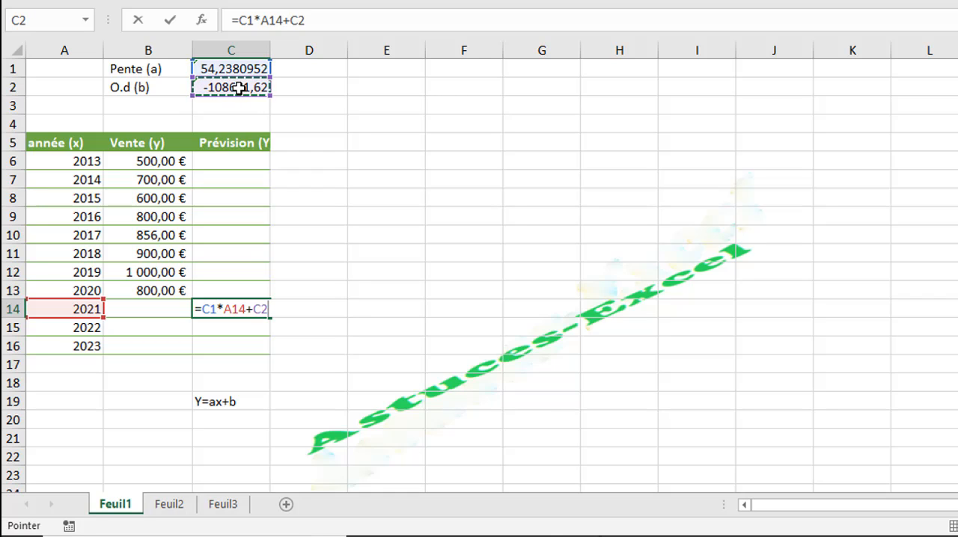
Step: Make the slope and intercept references absolute so the C14 formula reads =$C$1*A14+$C$2
{"action": "left_click", "coordinate": [211, 310]}
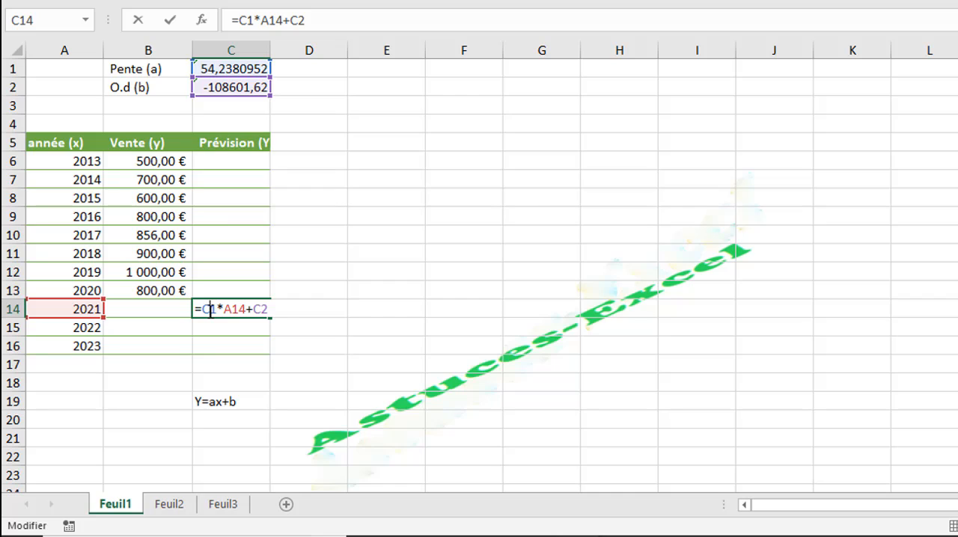
{"action": "key", "text": "F4"}
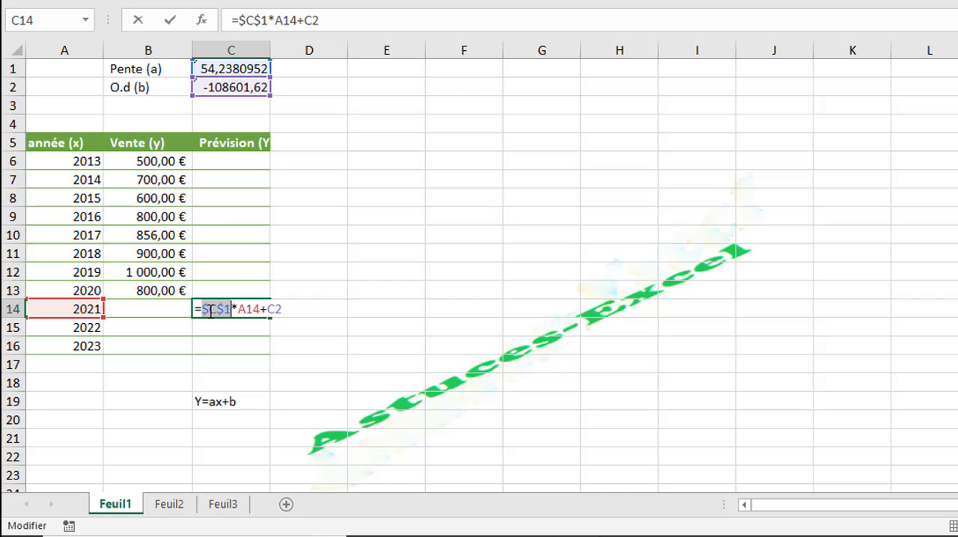
{"action": "left_click", "coordinate": [278, 311]}
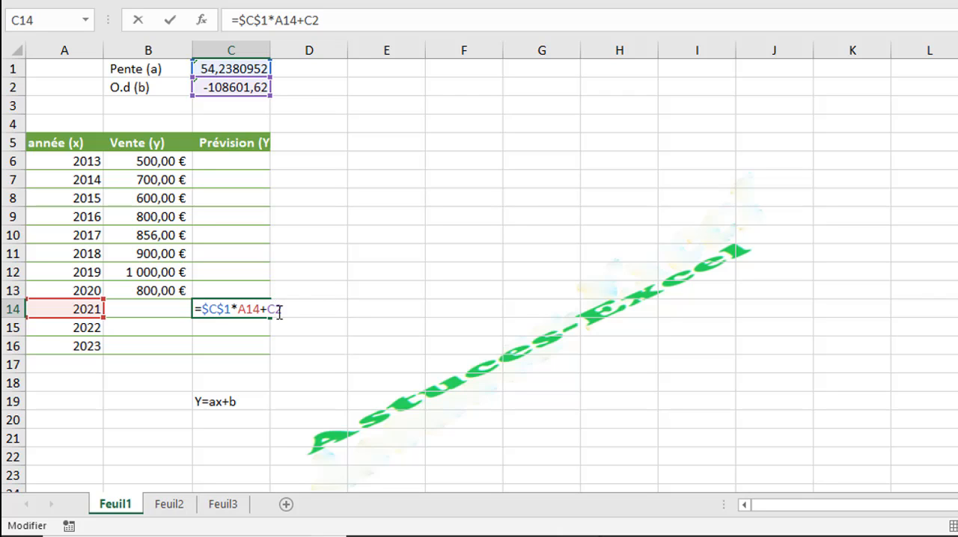
{"action": "key", "text": "F4"}
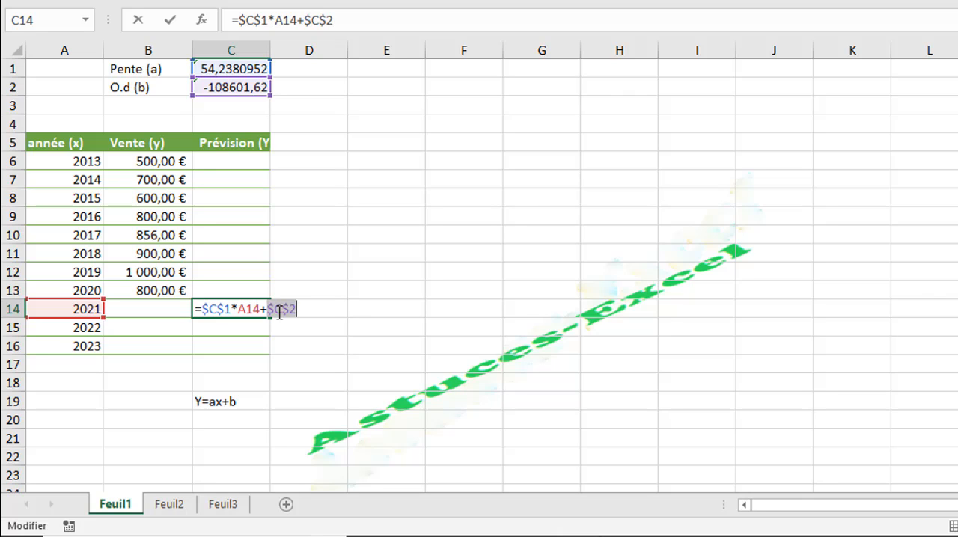
{"action": "key", "text": "Return"}
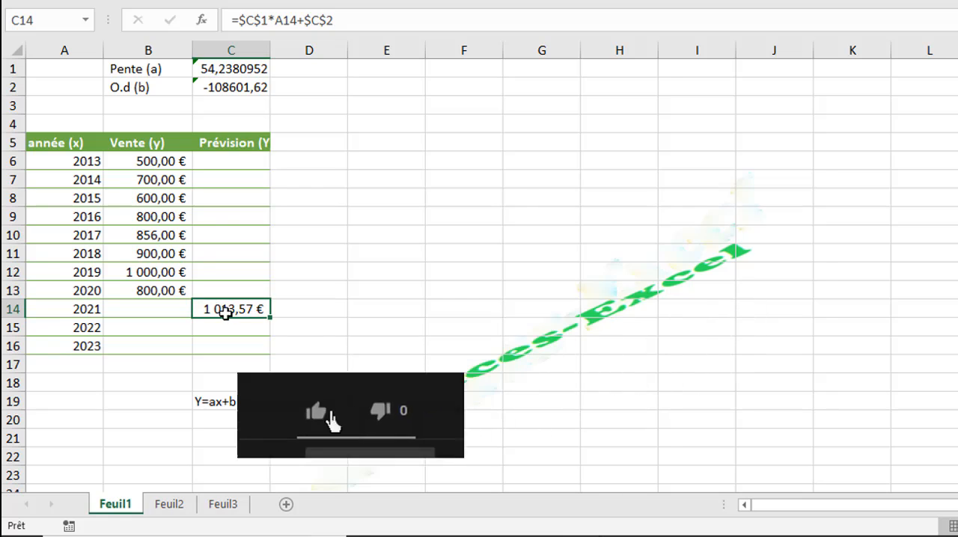
Step: Fill the C14 forecast formula down to C16 for 2022 and 2023, and check the copied formulas
{"action": "left_click", "coordinate": [265, 322]}
{"action": "left_click", "coordinate": [253, 310]}
{"action": "left_click_drag", "start_coordinate": [270, 316], "coordinate": [263, 356]}
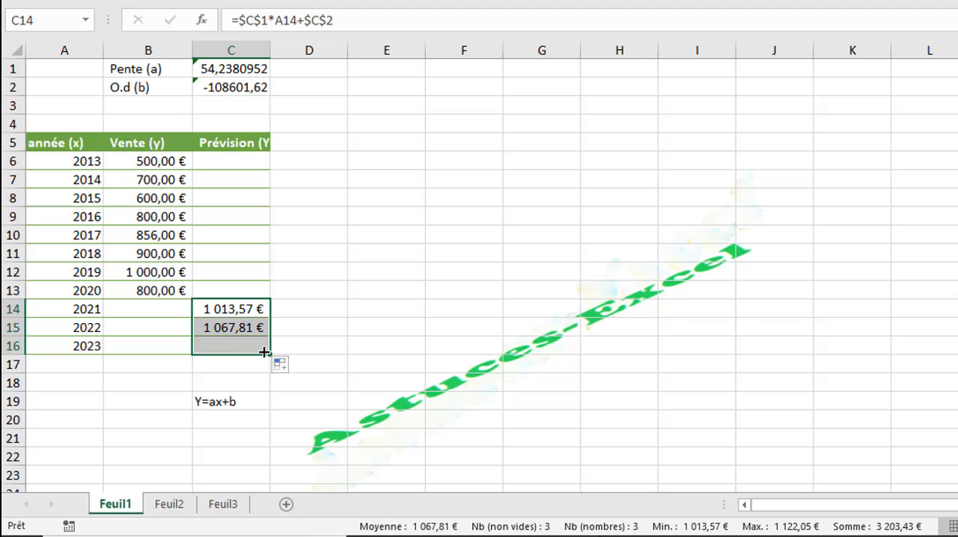
{"action": "left_click", "coordinate": [233, 327]}
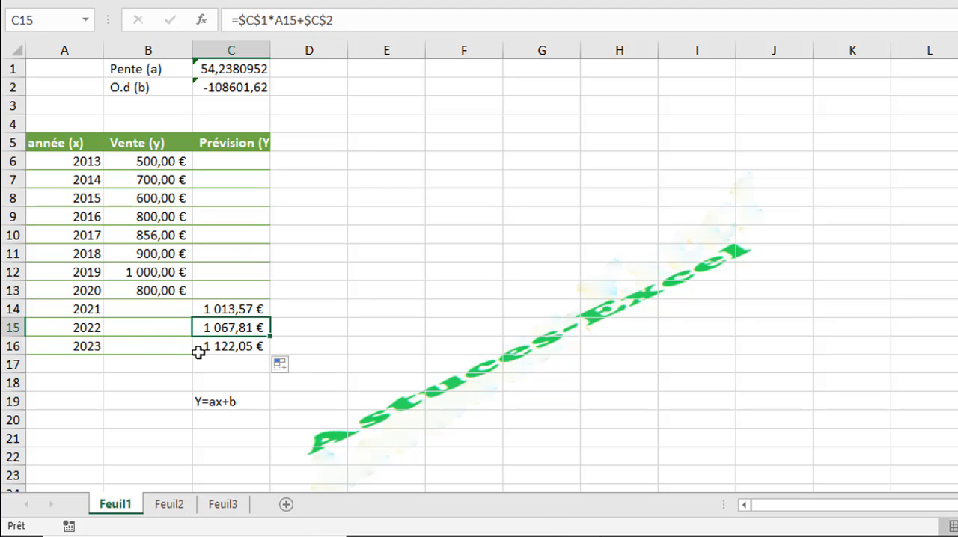
{"action": "left_click", "coordinate": [212, 348]}
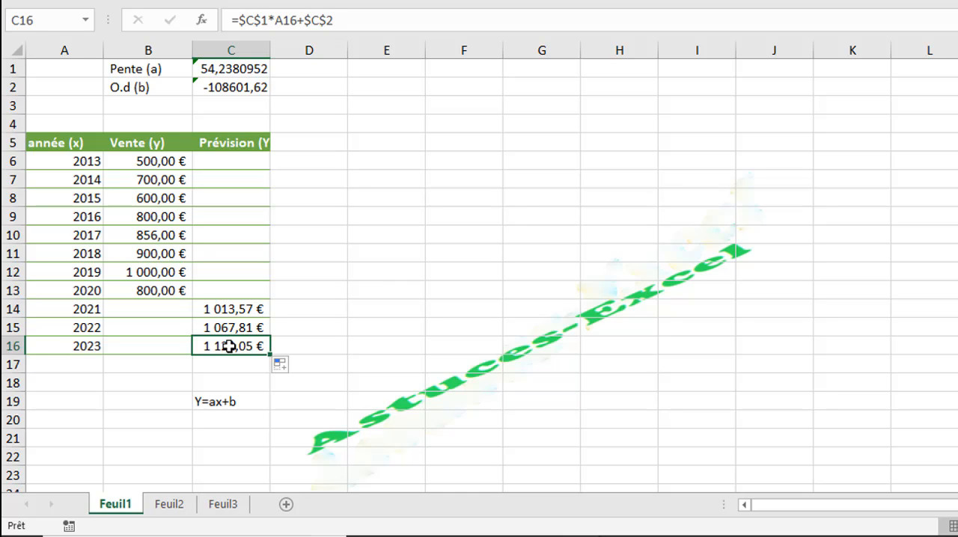
Step: Copy the year in A16 and the forecast formula in C16 down to row 18, and check the formula in C17
{"action": "left_click", "coordinate": [90, 347]}
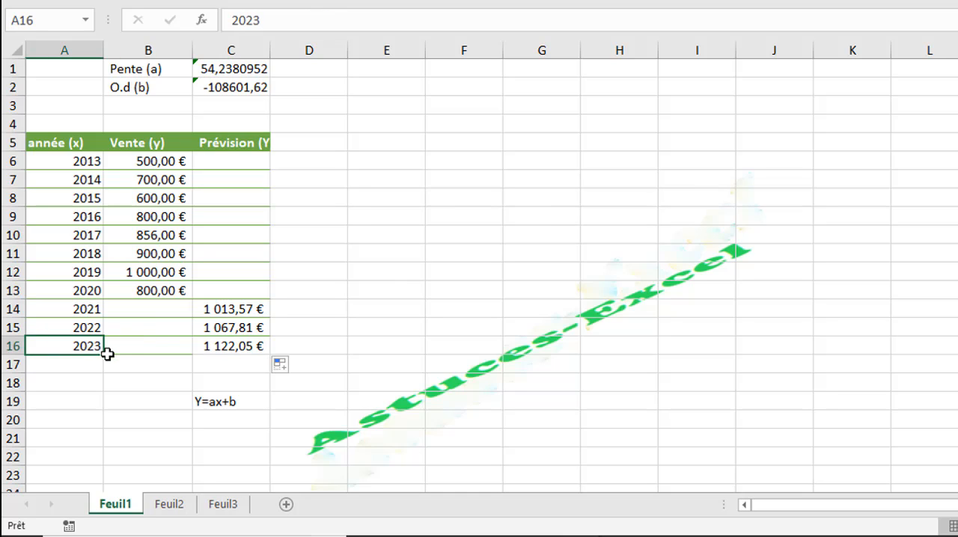
{"action": "left_click_drag", "start_coordinate": [103, 354], "coordinate": [94, 389]}
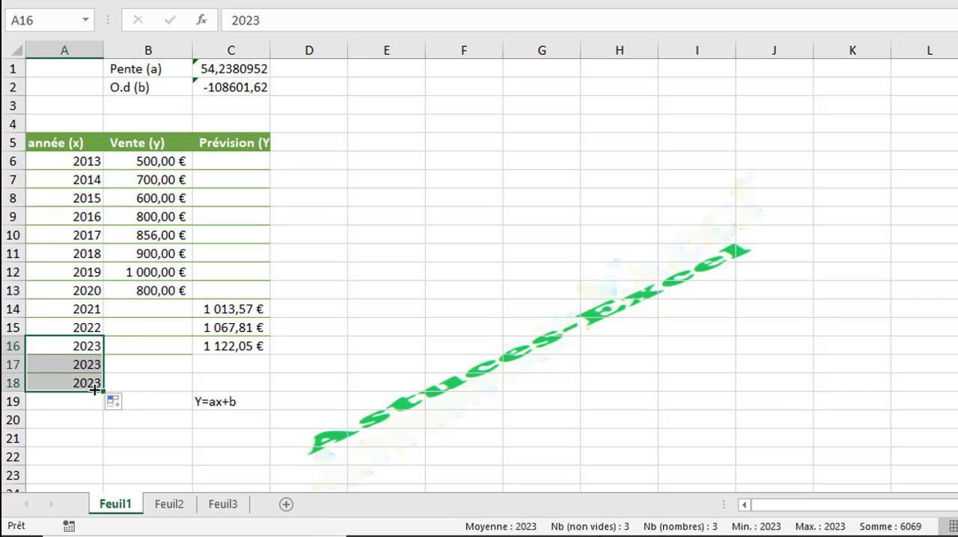
{"action": "left_click", "coordinate": [234, 345]}
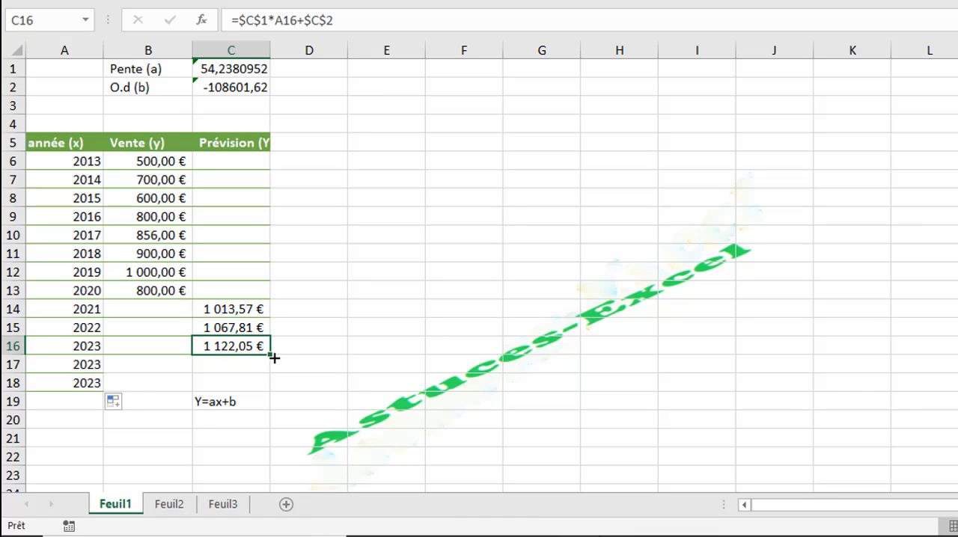
{"action": "left_click_drag", "start_coordinate": [272, 356], "coordinate": [263, 386]}
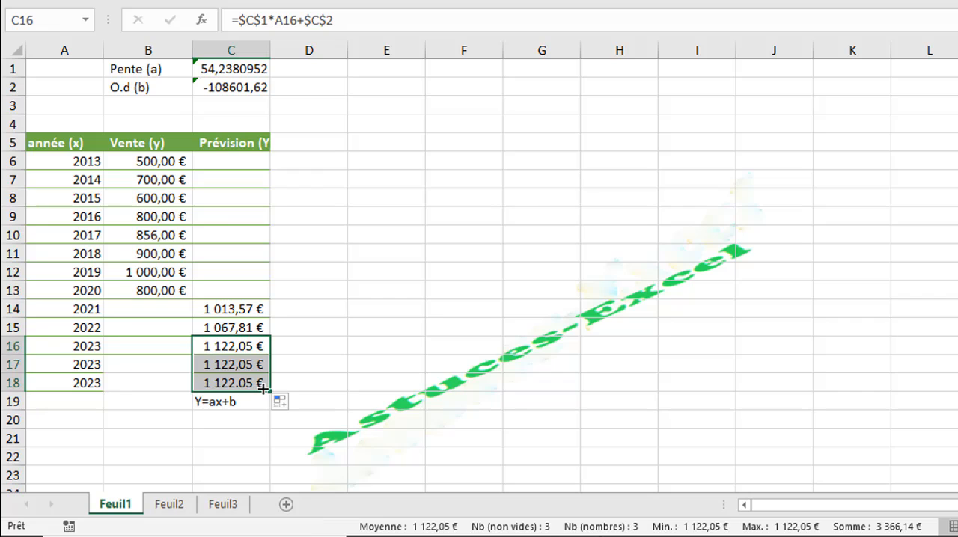
{"action": "left_click", "coordinate": [233, 363]}
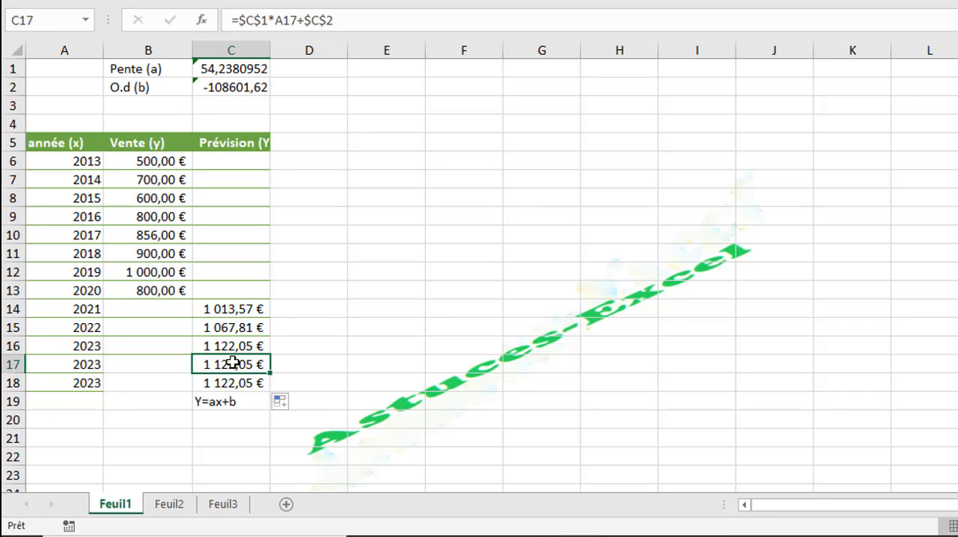
{"action": "double_click", "coordinate": [234, 362]}
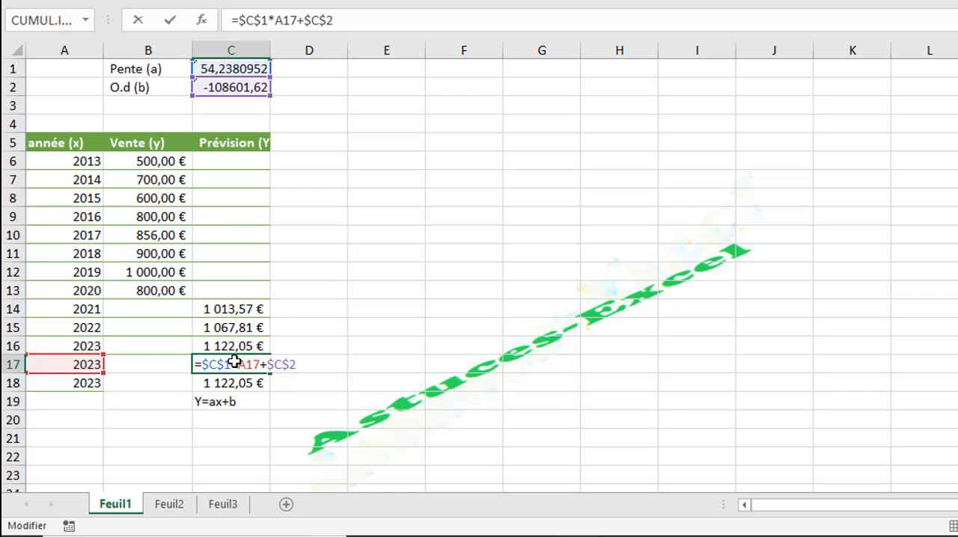
{"action": "key", "text": "Return"}
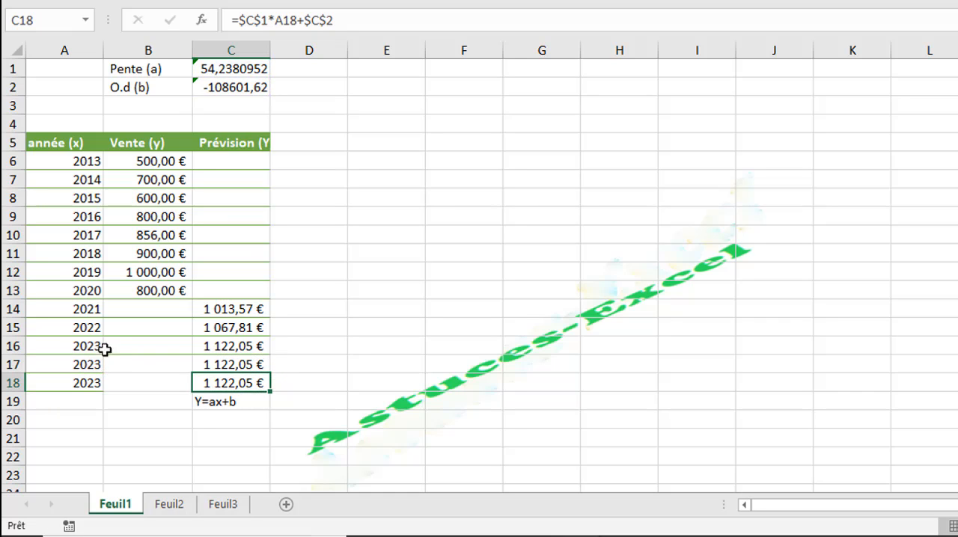
Step: Refill A16:A18 as an incremental series so A17 and A18 hold the years 2024 and 2025
{"action": "left_click", "coordinate": [96, 347]}
{"action": "left_click_drag", "start_coordinate": [105, 360], "coordinate": [103, 386]}
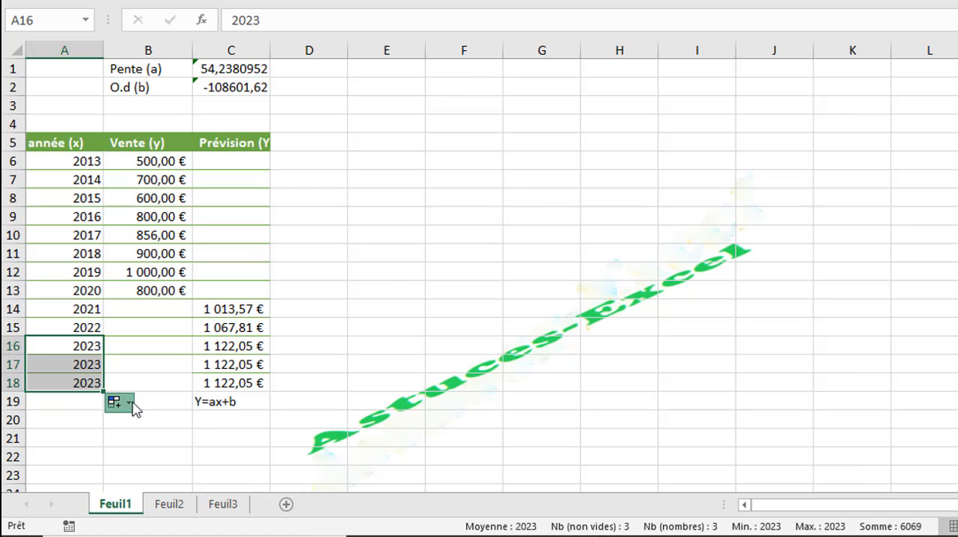
{"action": "left_click", "coordinate": [121, 401]}
{"action": "left_click", "coordinate": [159, 445]}
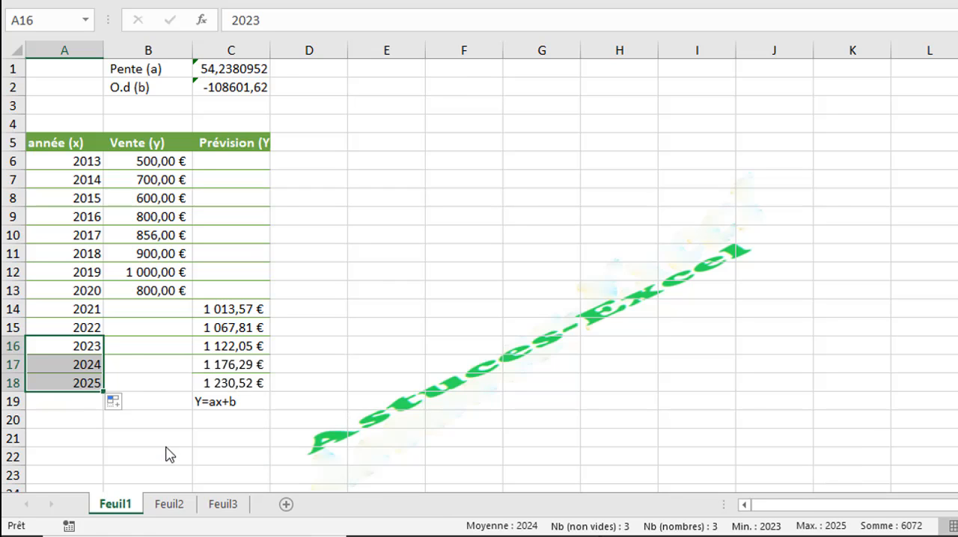
Step: Check the copied forecast formulas for 2024 and 2025 in C17 and C18
{"action": "left_click", "coordinate": [244, 359]}
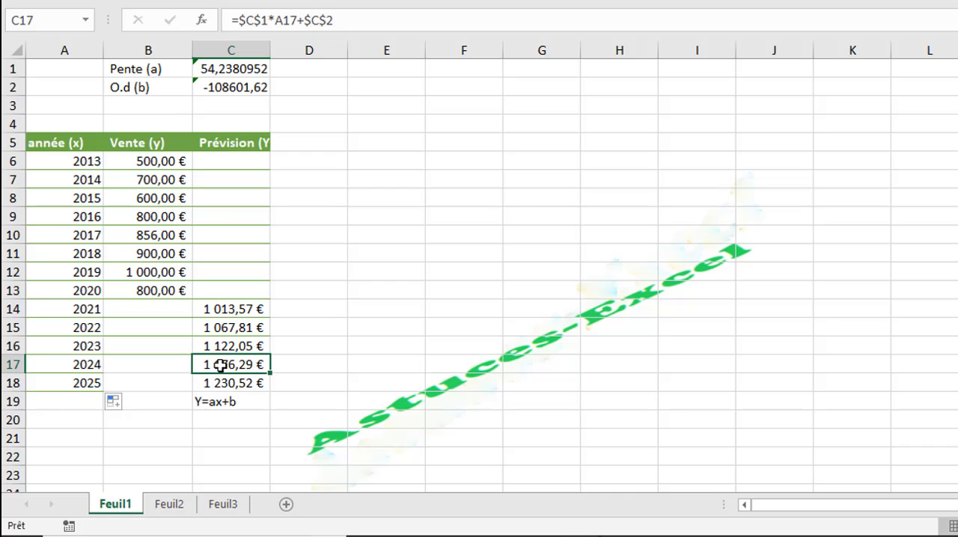
{"action": "left_click", "coordinate": [234, 386]}
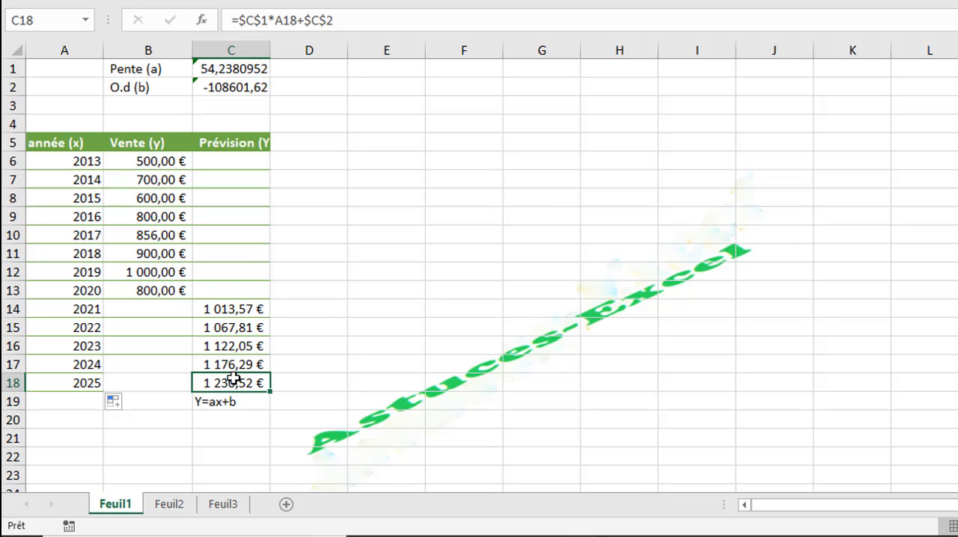
{"action": "left_click", "coordinate": [373, 73]}
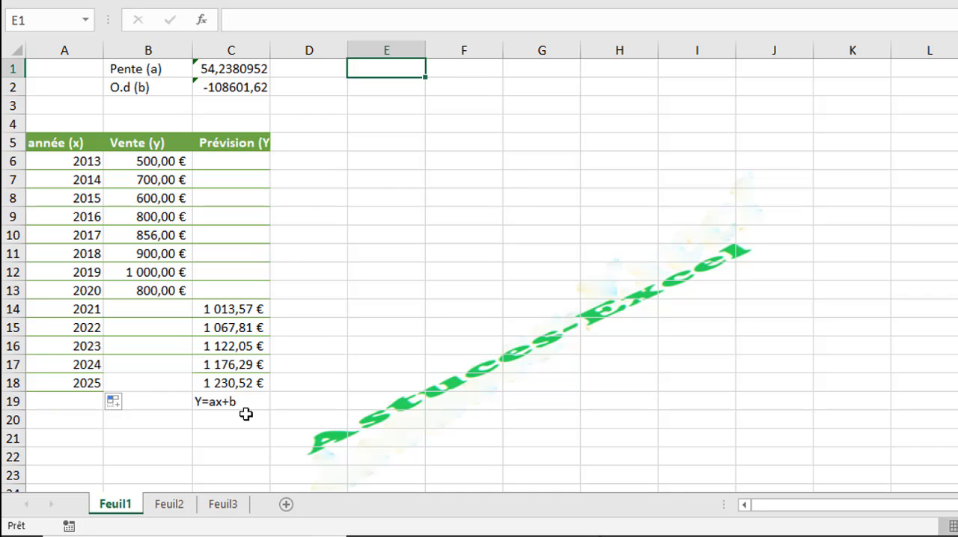
Step: Copy the Pente (a) and O.d (b) labels from B1:B2, paste them transposed into E1:F1, and fill them yellow
{"action": "left_click_drag", "start_coordinate": [150, 71], "coordinate": [150, 87]}
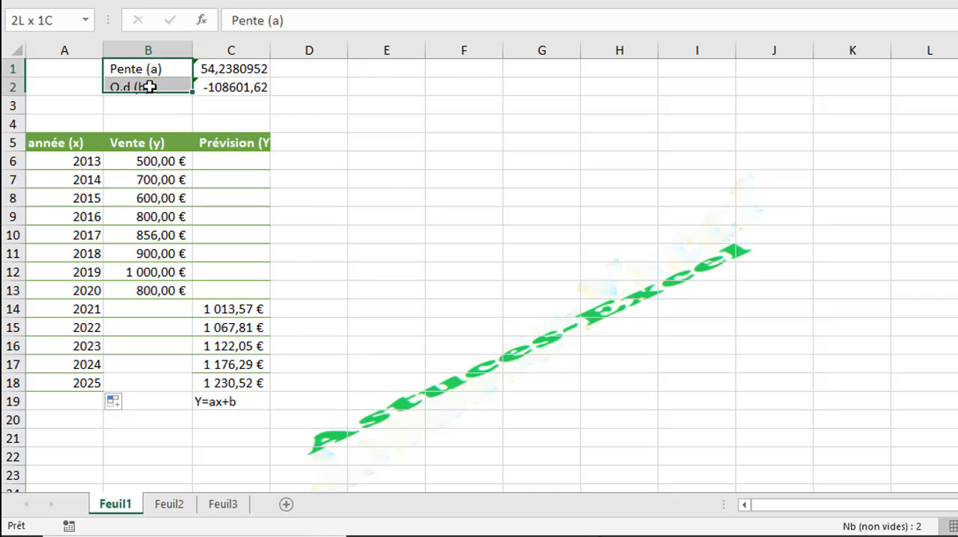
{"action": "key", "text": "ctrl+c"}
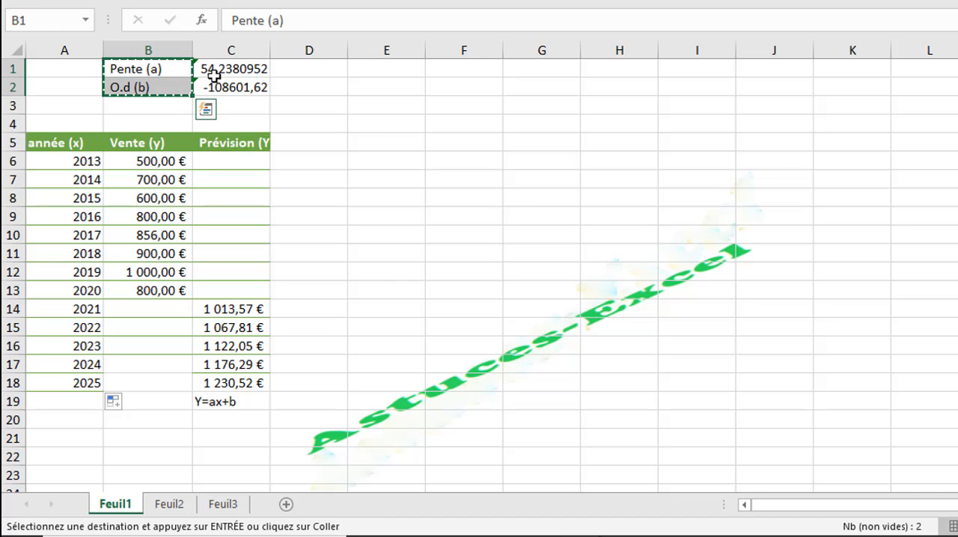
{"action": "left_click", "coordinate": [390, 68]}
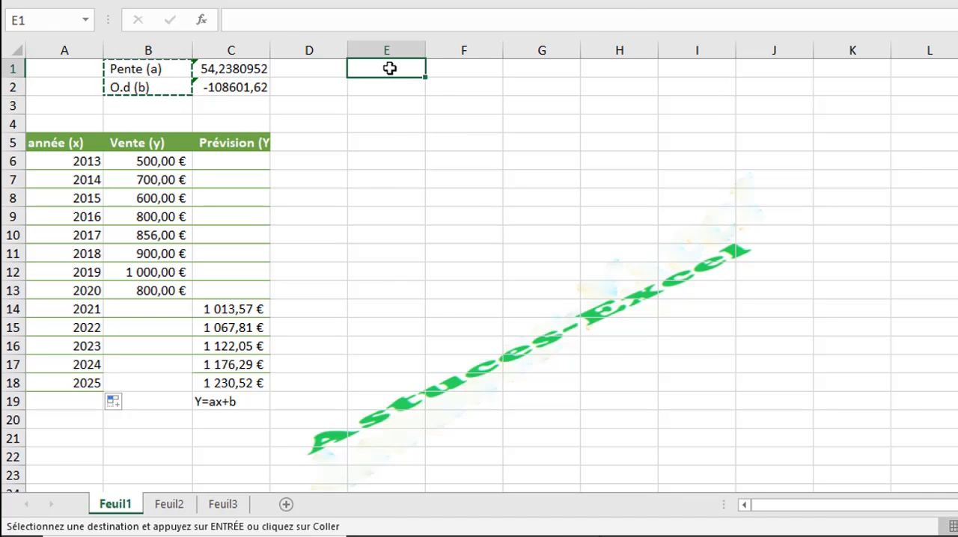
{"action": "right_click", "coordinate": [390, 68]}
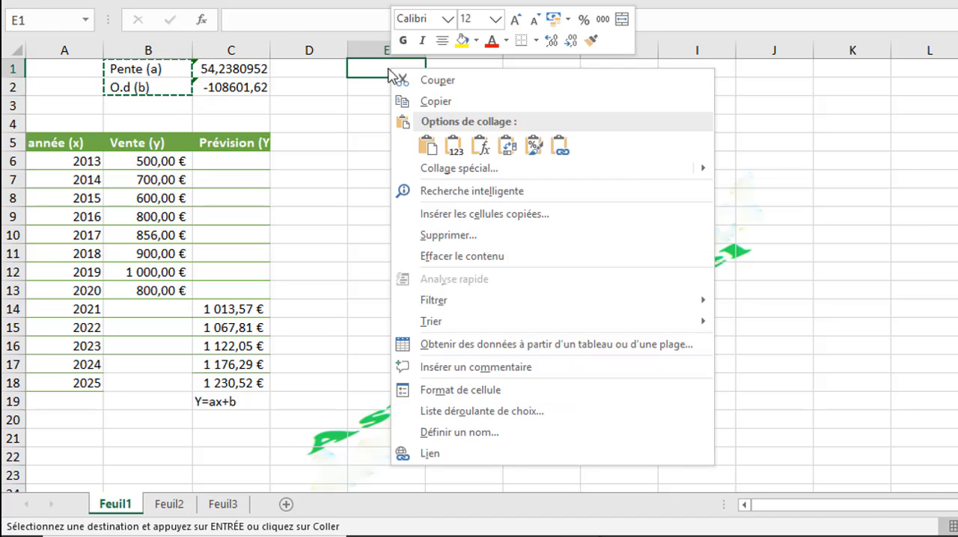
{"action": "left_click", "coordinate": [512, 153]}
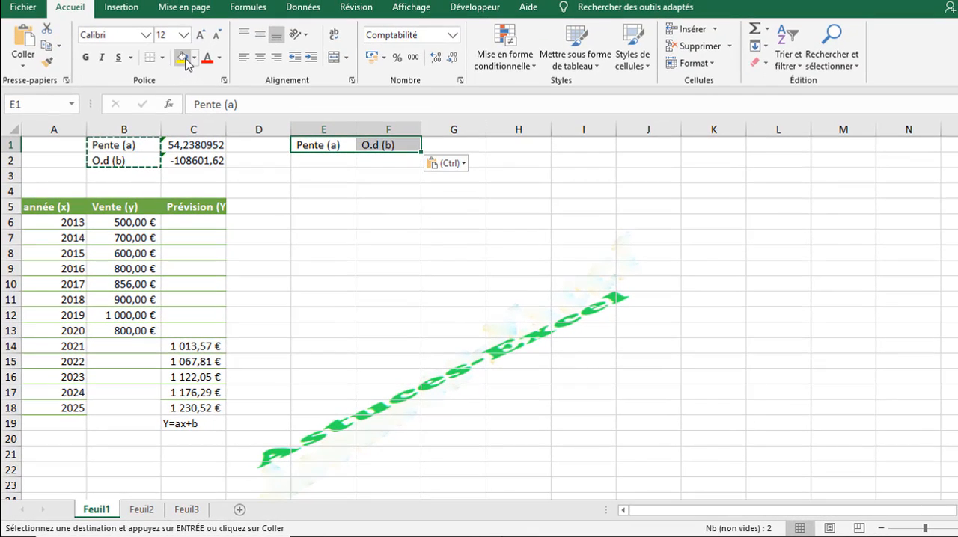
{"action": "left_click", "coordinate": [184, 59]}
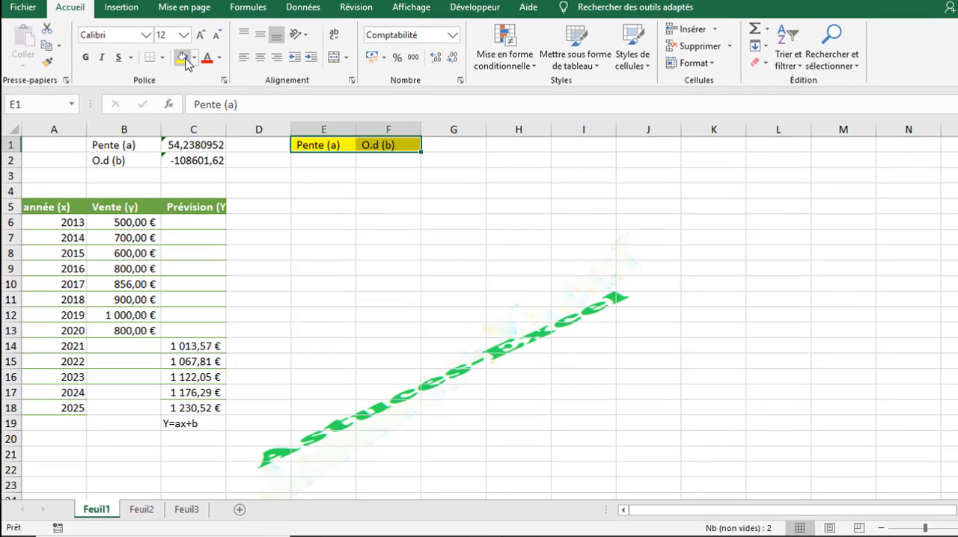
Step: Enter =DROITEREG(B6:B13;A6:A13;VRAI) in E2, using the sales as known y values and the years as known x values
{"action": "left_click", "coordinate": [318, 162]}
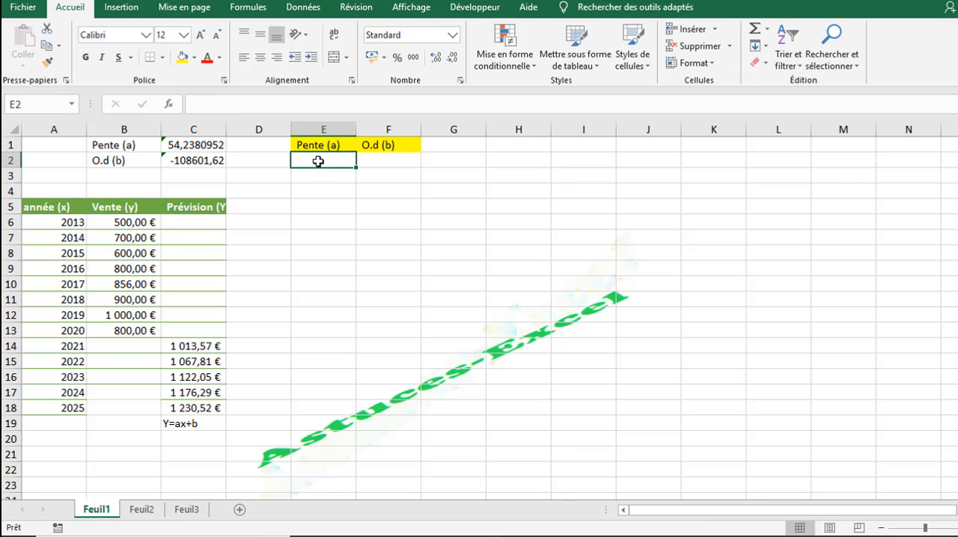
{"action": "type", "text": "="}
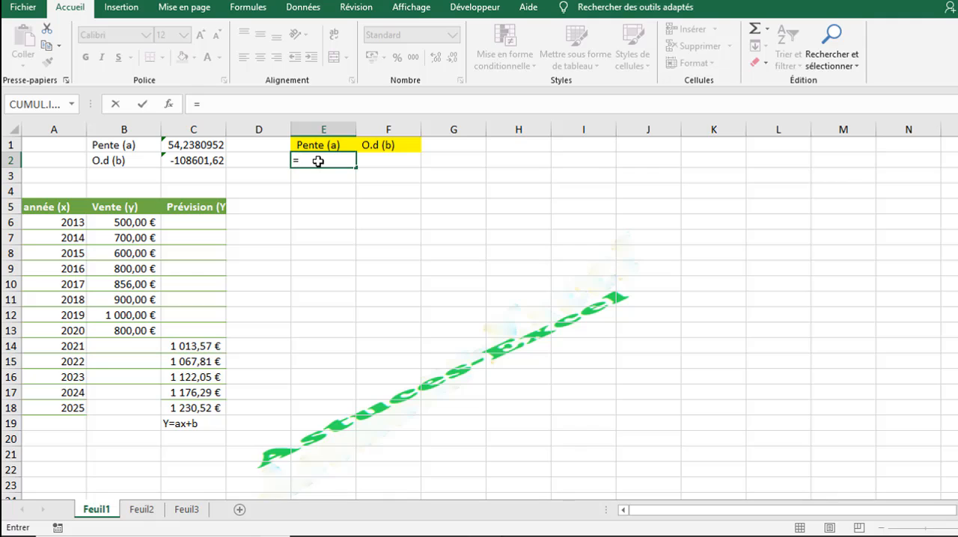
{"action": "type", "text": "dr"}
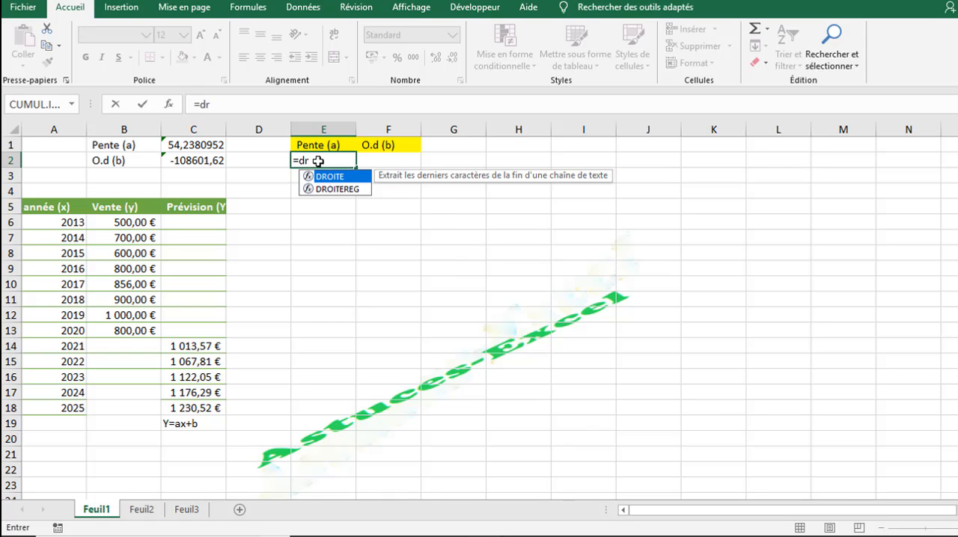
{"action": "double_click", "coordinate": [353, 190]}
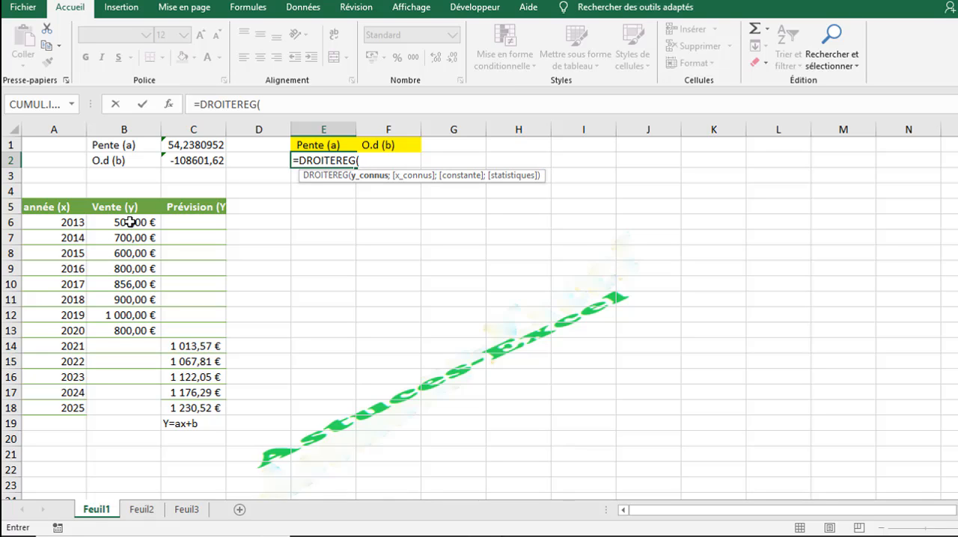
{"action": "left_click_drag", "start_coordinate": [131, 221], "coordinate": [134, 326]}
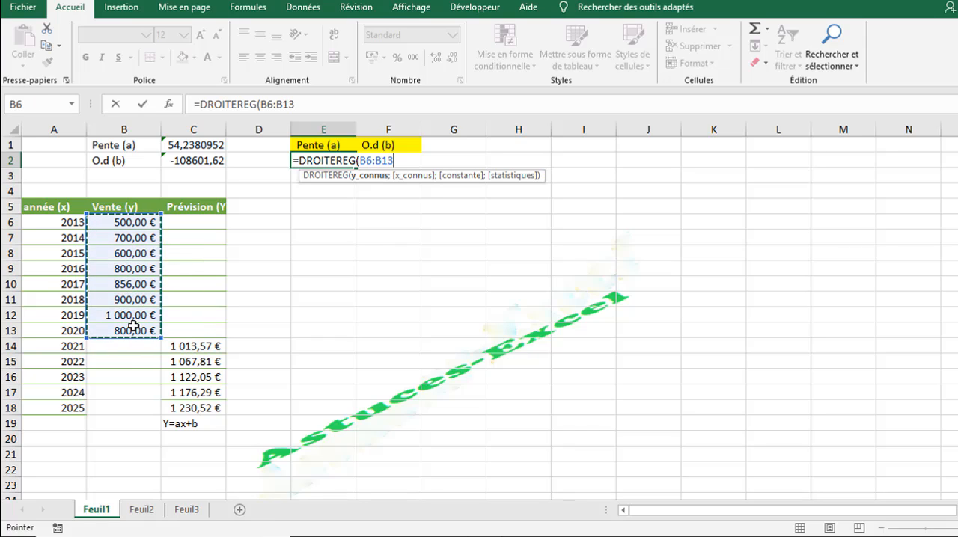
{"action": "type", "text": ";"}
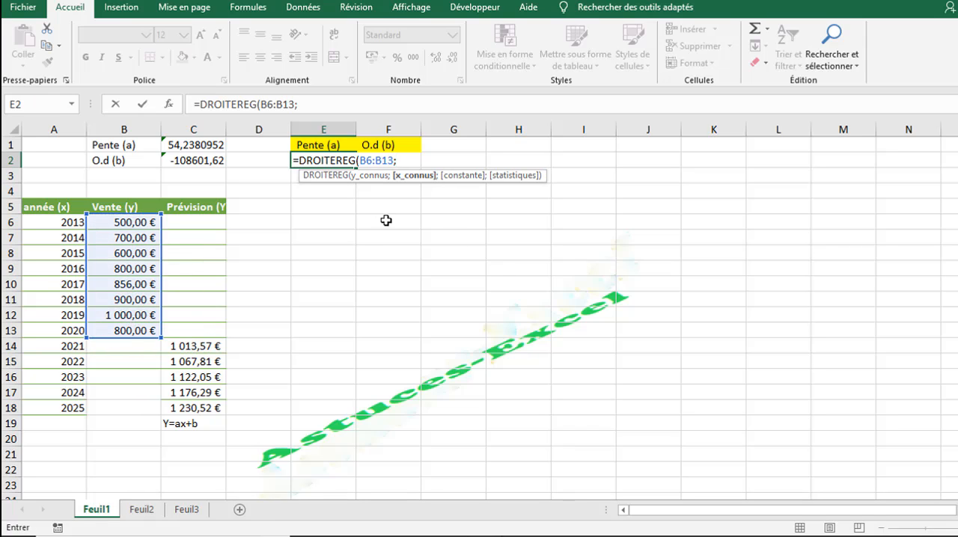
{"action": "left_click_drag", "start_coordinate": [61, 223], "coordinate": [68, 331]}
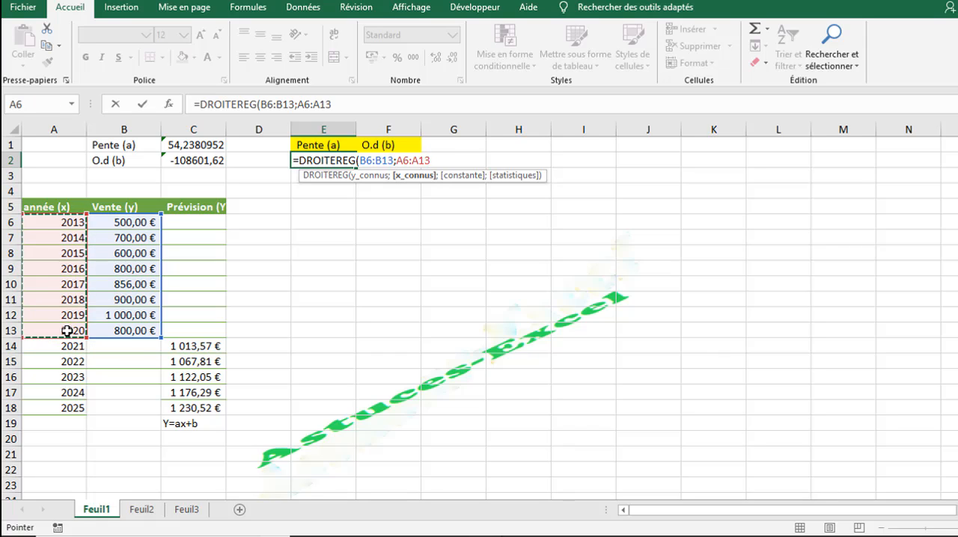
{"action": "type", "text": ";"}
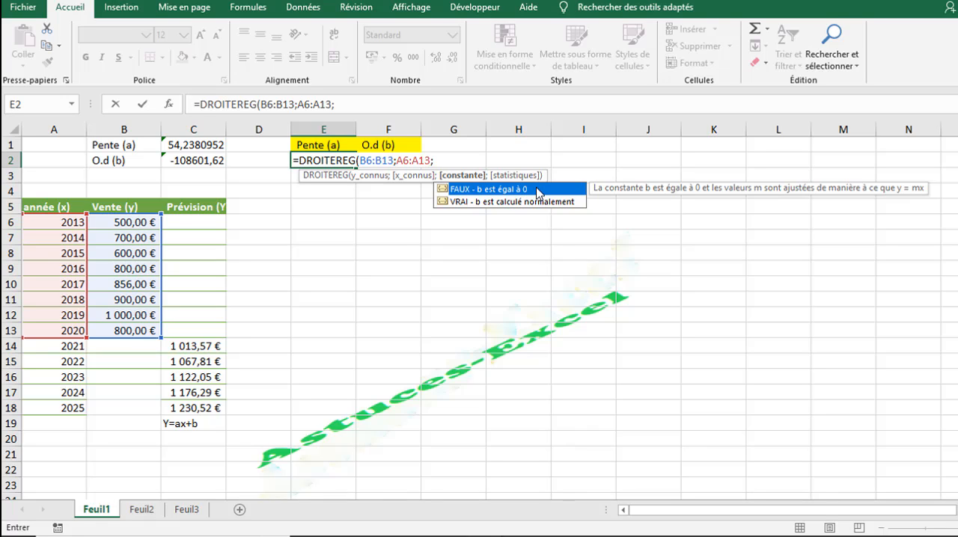
{"action": "left_click", "coordinate": [473, 202]}
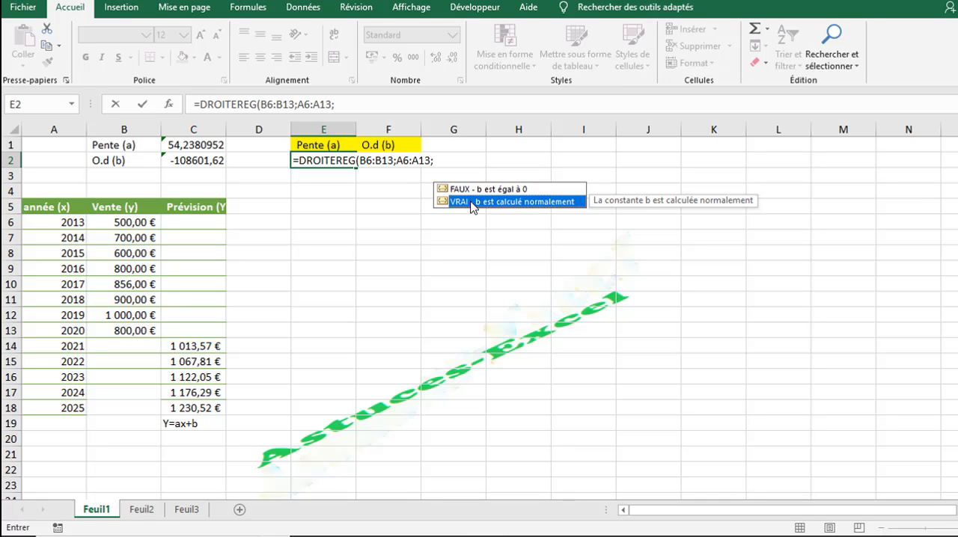
{"action": "double_click", "coordinate": [473, 202]}
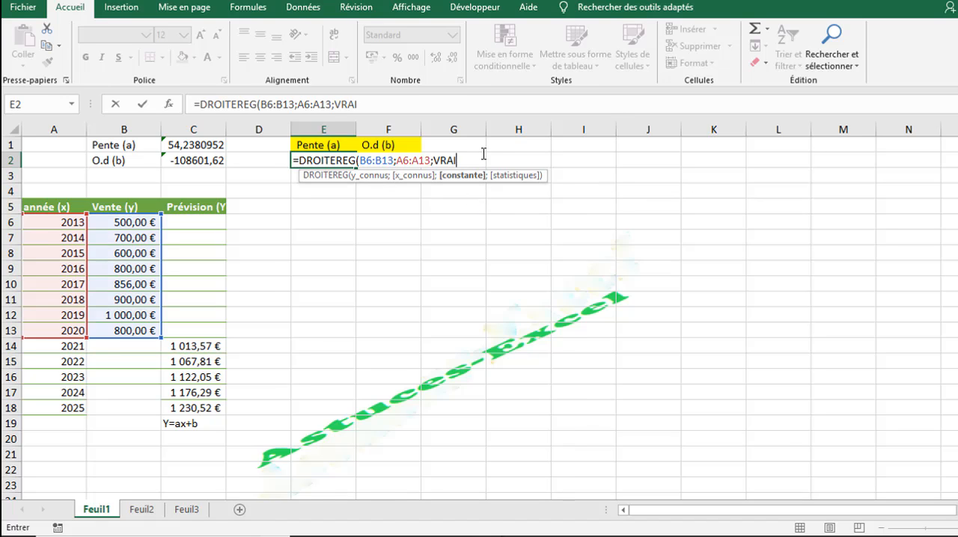
{"action": "type", "text": ")"}
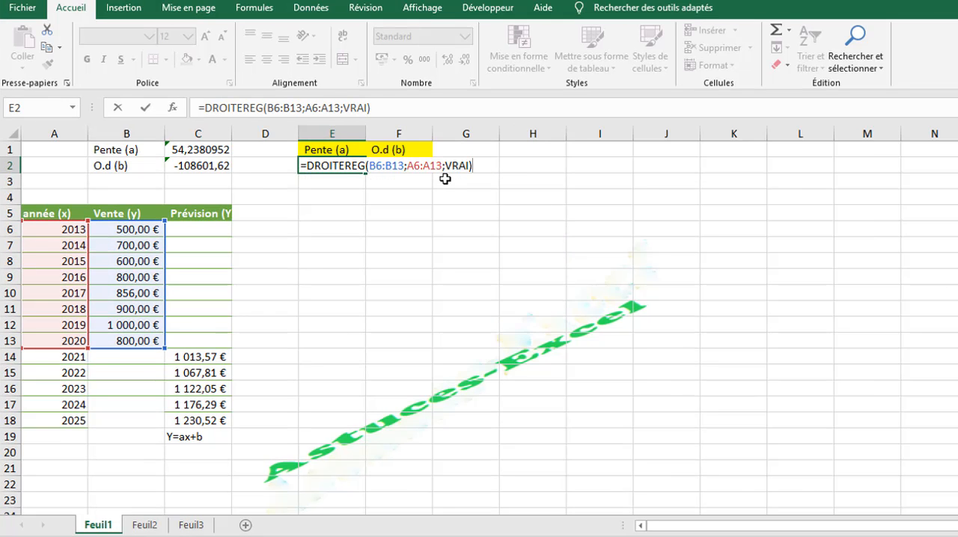
{"action": "key", "text": "Return"}
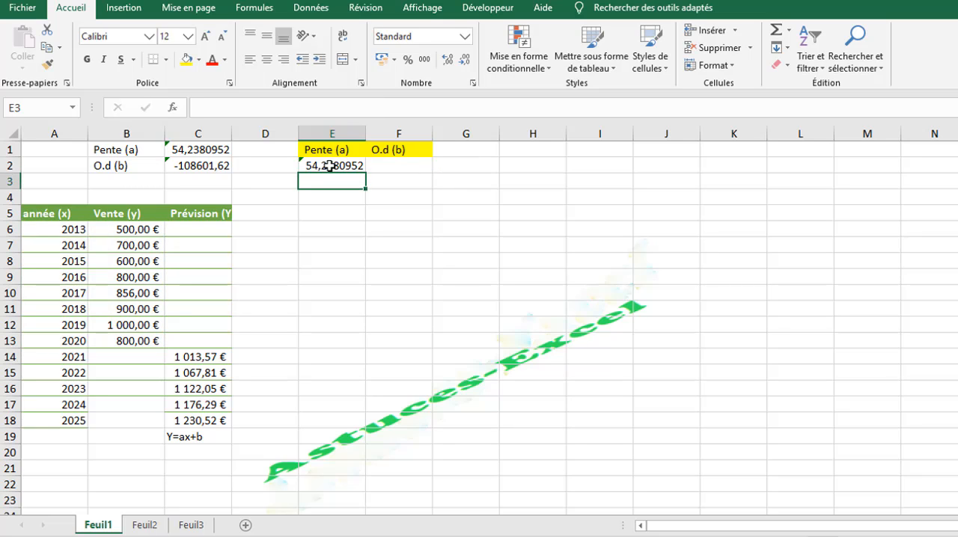
Step: Re-enter the DROITEREG formula as an array formula across E2:F2 to return both slope and intercept
{"action": "left_click_drag", "start_coordinate": [329, 165], "coordinate": [390, 166]}
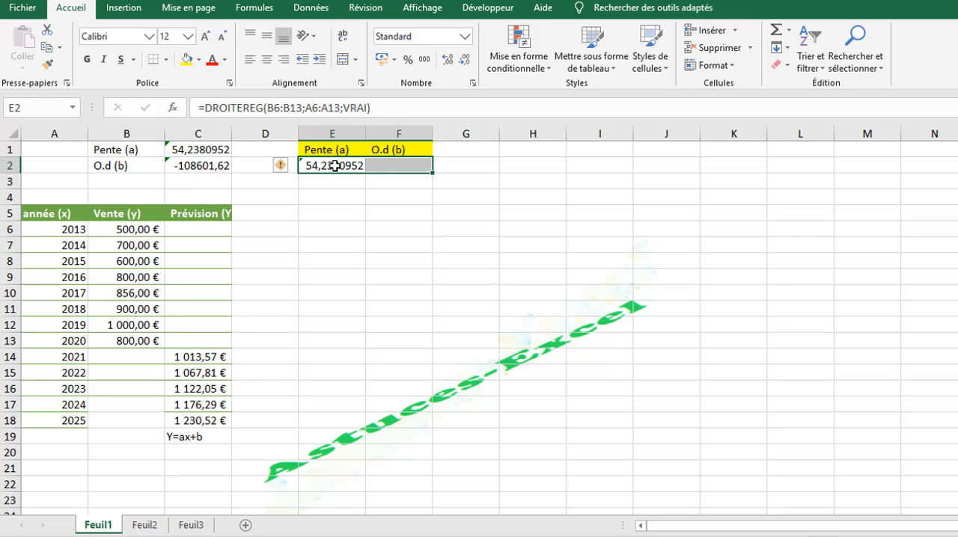
{"action": "left_click", "coordinate": [376, 109]}
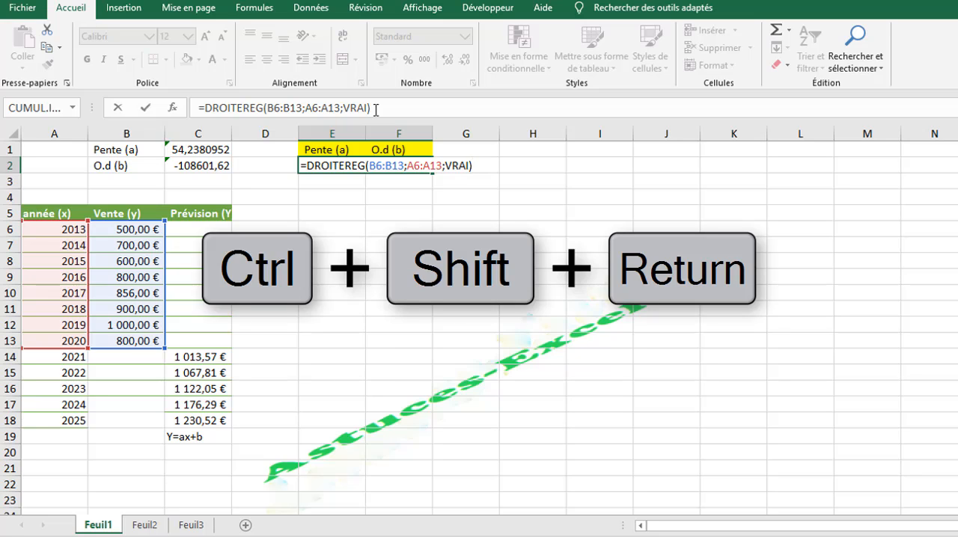
{"action": "key", "text": "ctrl+shift+Return"}
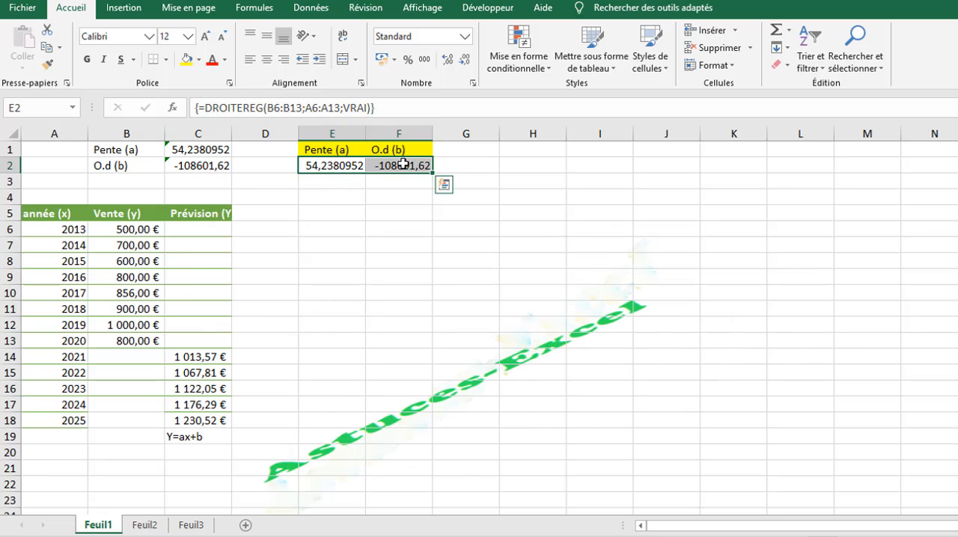
Step: Format E2:F2 as Nombre with 2 decimals and a thousands separator
{"action": "left_click", "coordinate": [473, 83]}
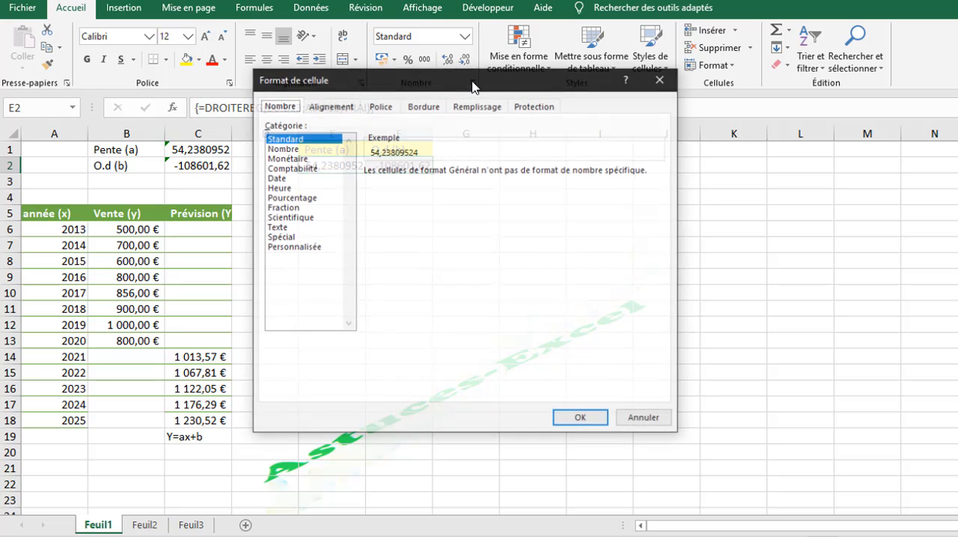
{"action": "left_click", "coordinate": [293, 149]}
{"action": "left_click", "coordinate": [392, 191]}
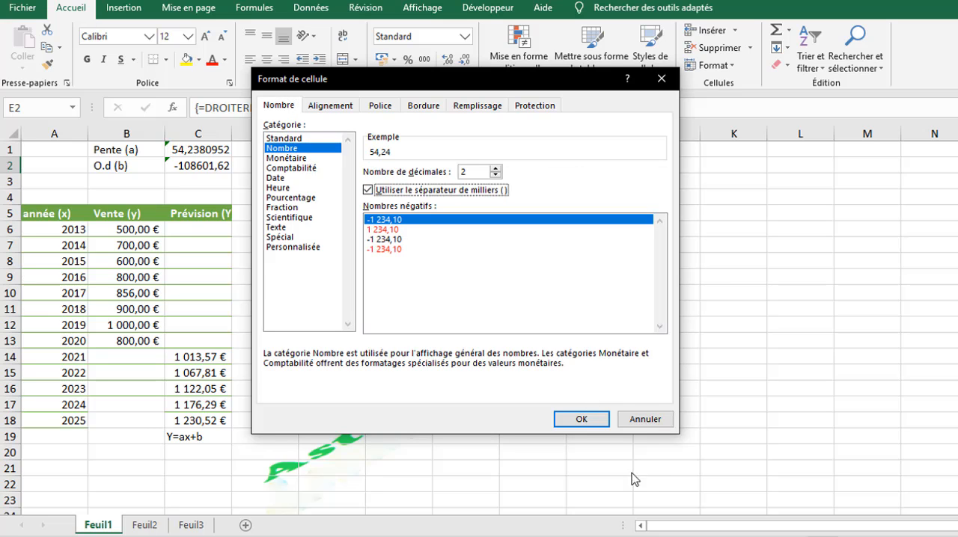
{"action": "left_click", "coordinate": [579, 420]}
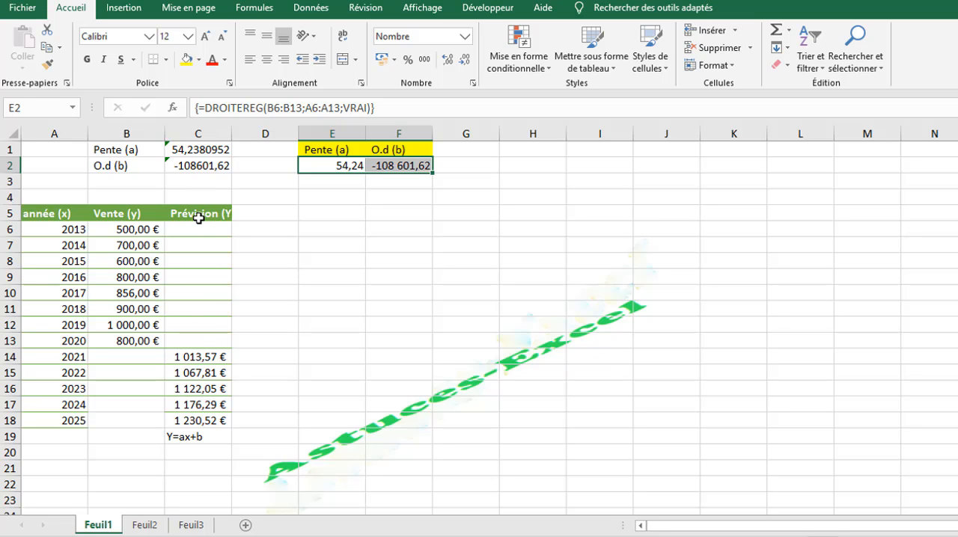
Step: Autofit the width of column C so the Prévision (Y) header fits
{"action": "left_click_drag", "start_coordinate": [198, 217], "coordinate": [199, 420]}
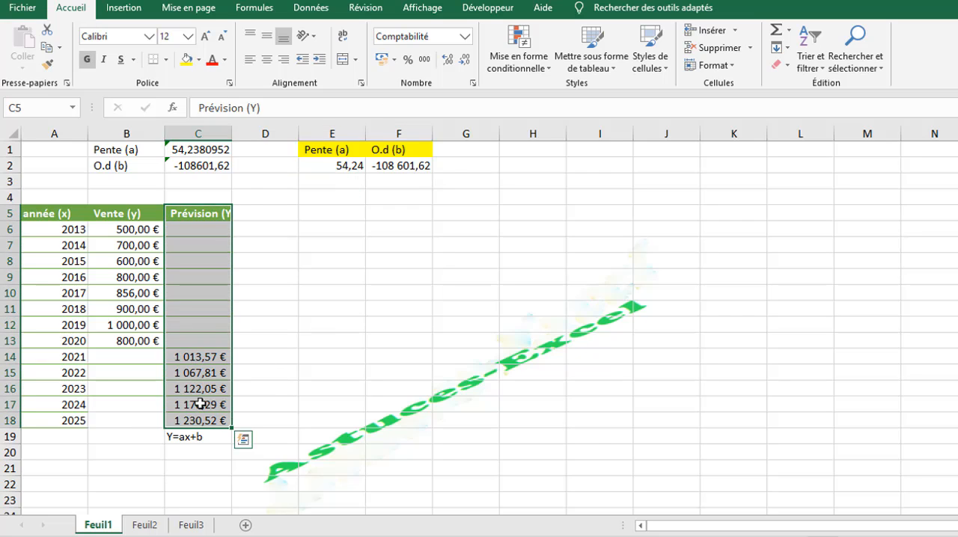
{"action": "left_click", "coordinate": [258, 219]}
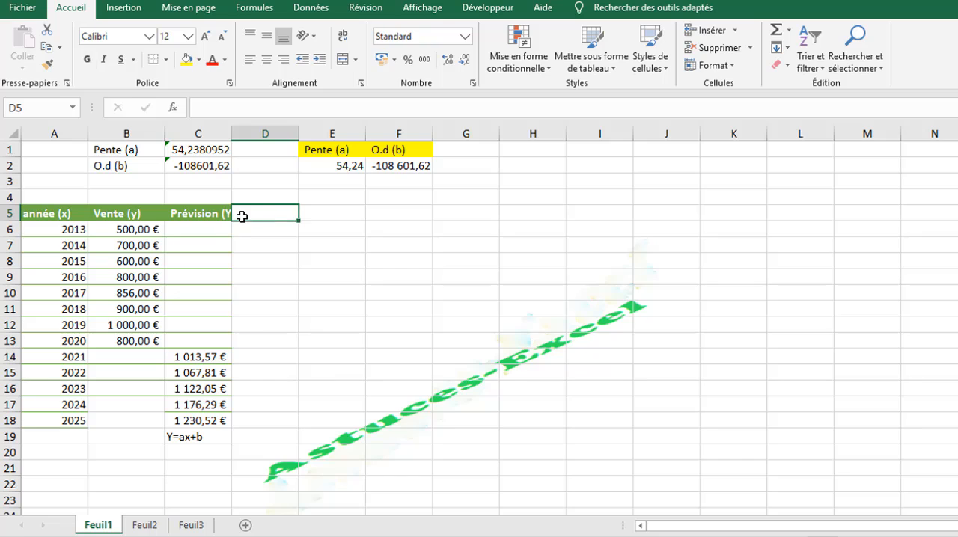
{"action": "double_click", "coordinate": [232, 140]}
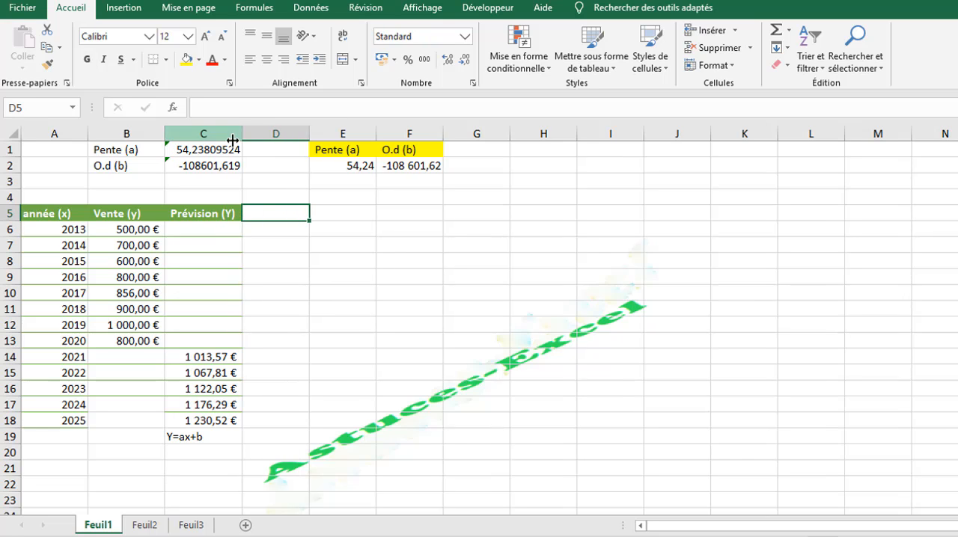
Step: Copy the Prévision (Y) header from C5 into D5 to start a second forecast column
{"action": "left_click", "coordinate": [218, 213]}
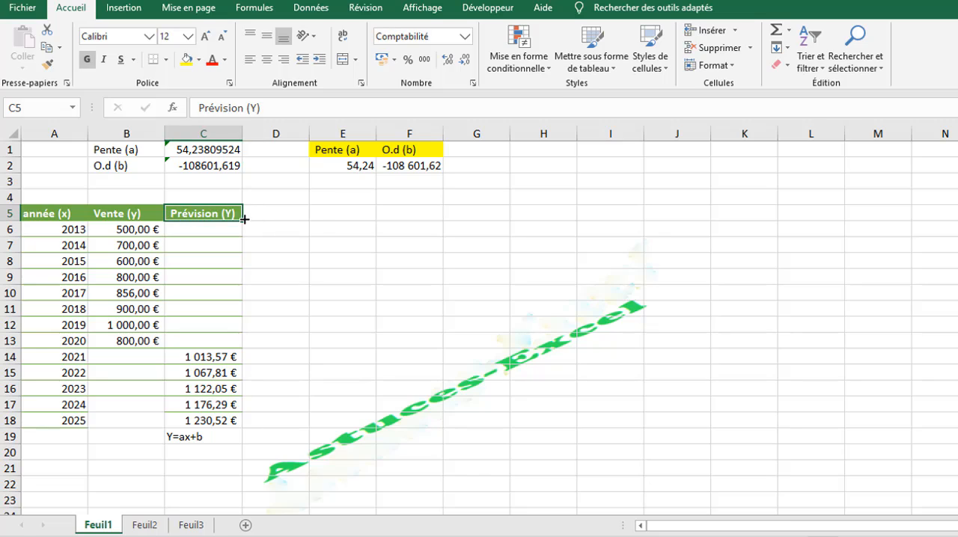
{"action": "left_click_drag", "start_coordinate": [244, 219], "coordinate": [303, 215]}
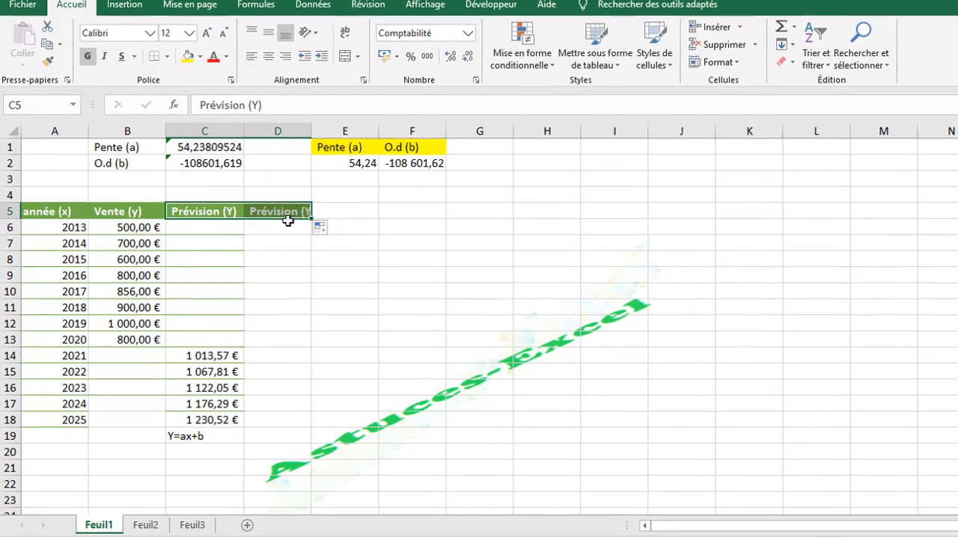
{"action": "left_click", "coordinate": [288, 226]}
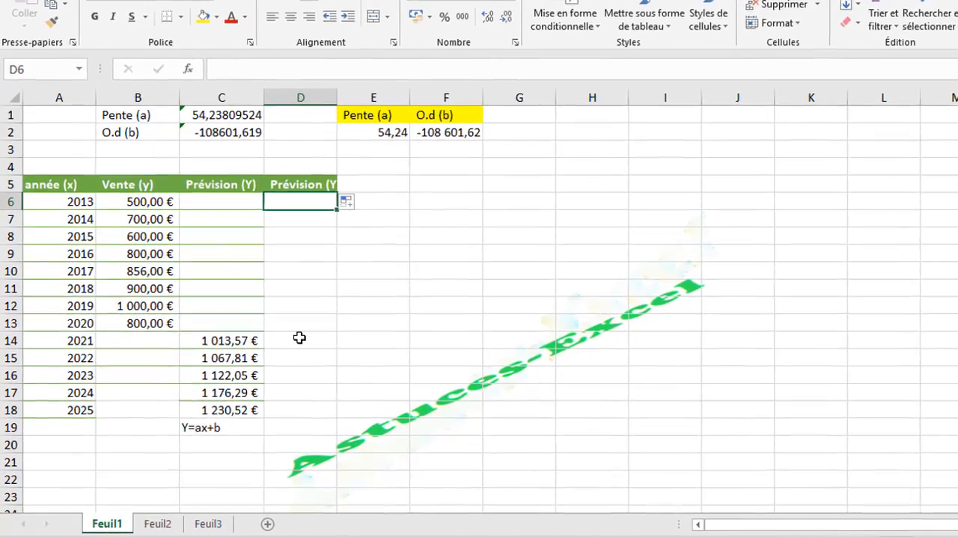
Step: Start a PREVISION.LINEAIRE formula in D14 with A14 as x, B6:B13 as known y values and A6:A13 as known x values
{"action": "left_click", "coordinate": [293, 345]}
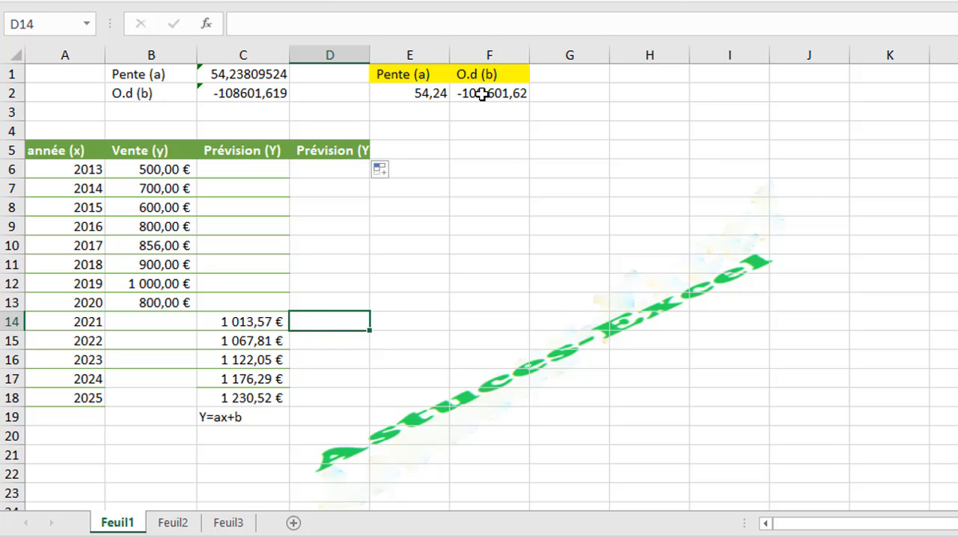
{"action": "type", "text": "=pré"}
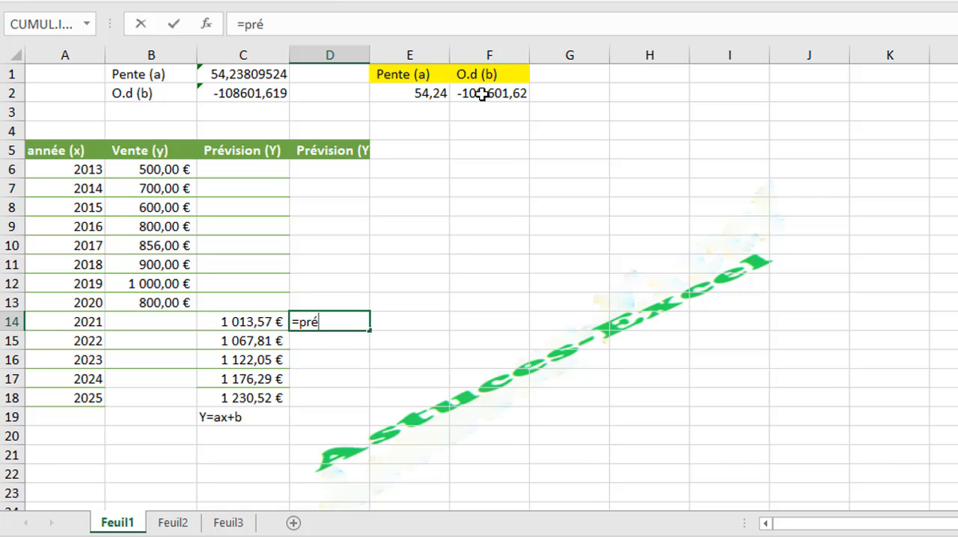
{"action": "key", "text": "BackSpace"}
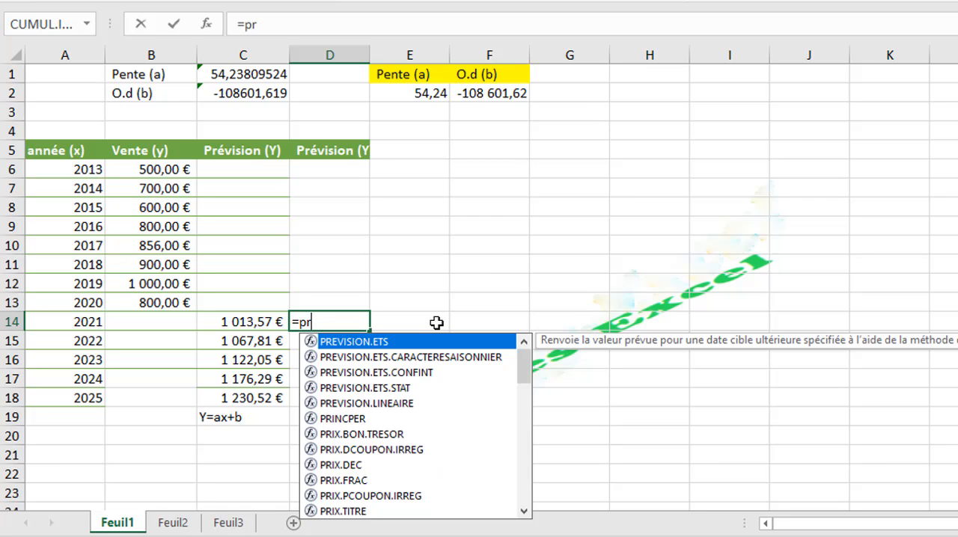
{"action": "left_click", "coordinate": [367, 405]}
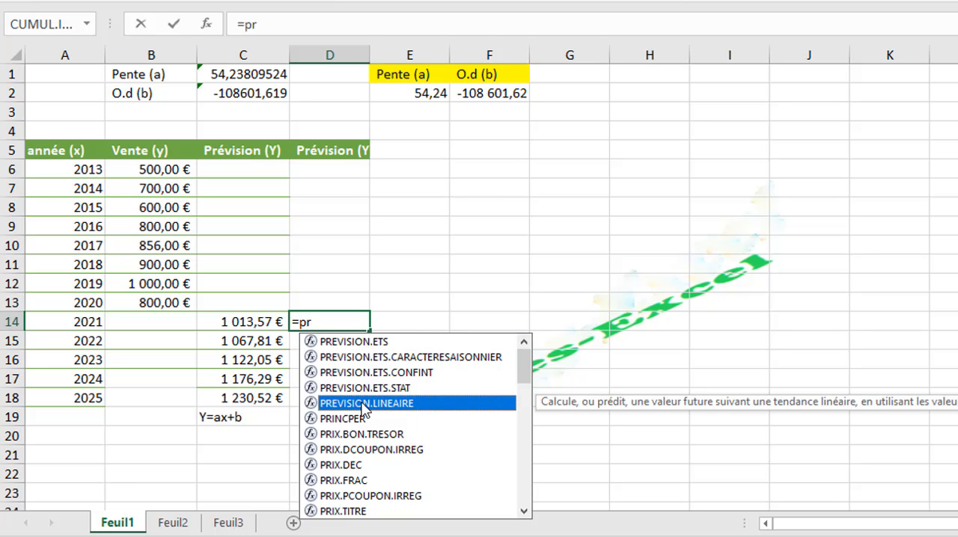
{"action": "double_click", "coordinate": [382, 408]}
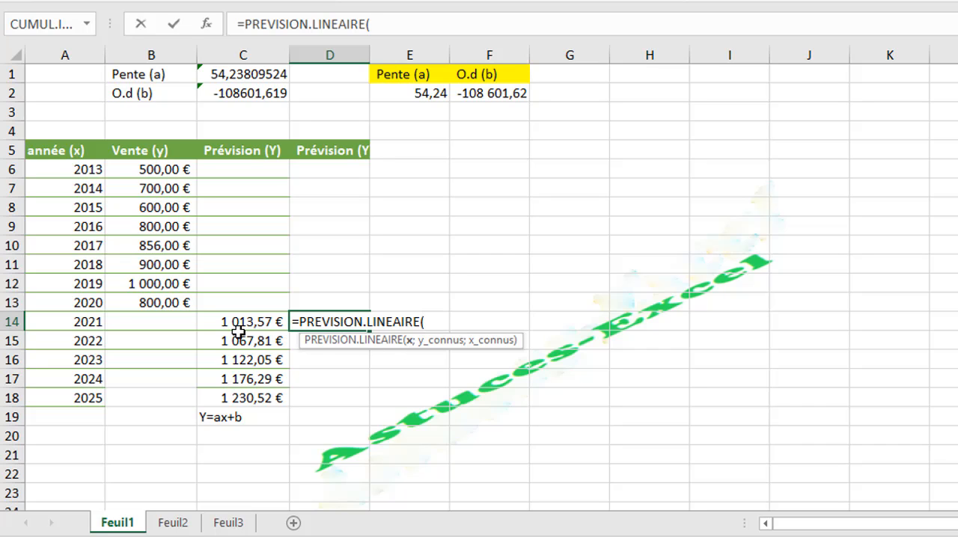
{"action": "left_click", "coordinate": [79, 322]}
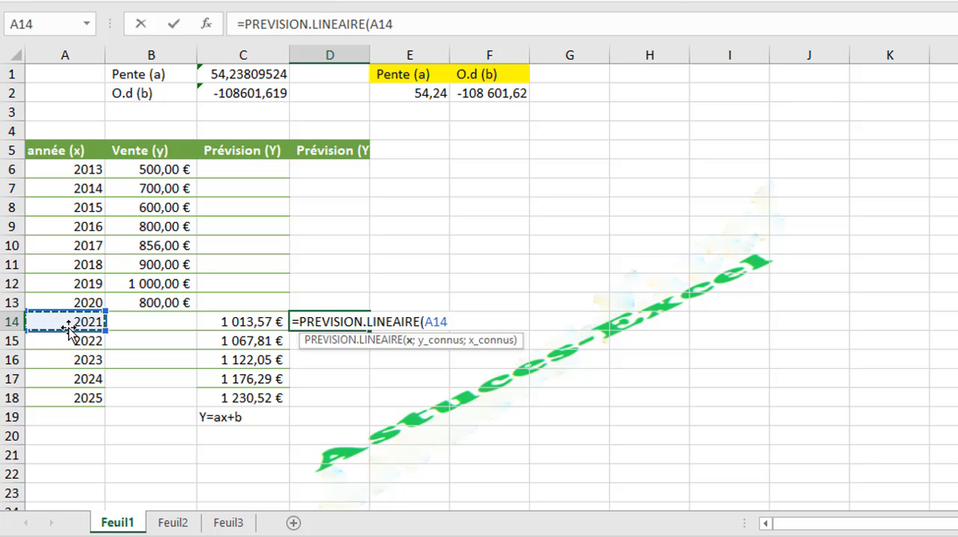
{"action": "type", "text": ";"}
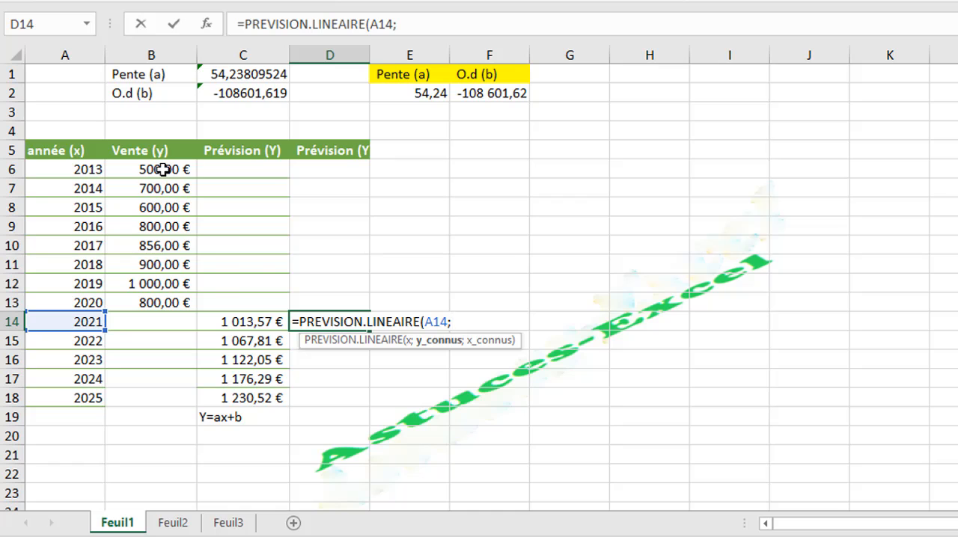
{"action": "left_click_drag", "start_coordinate": [160, 169], "coordinate": [178, 305]}
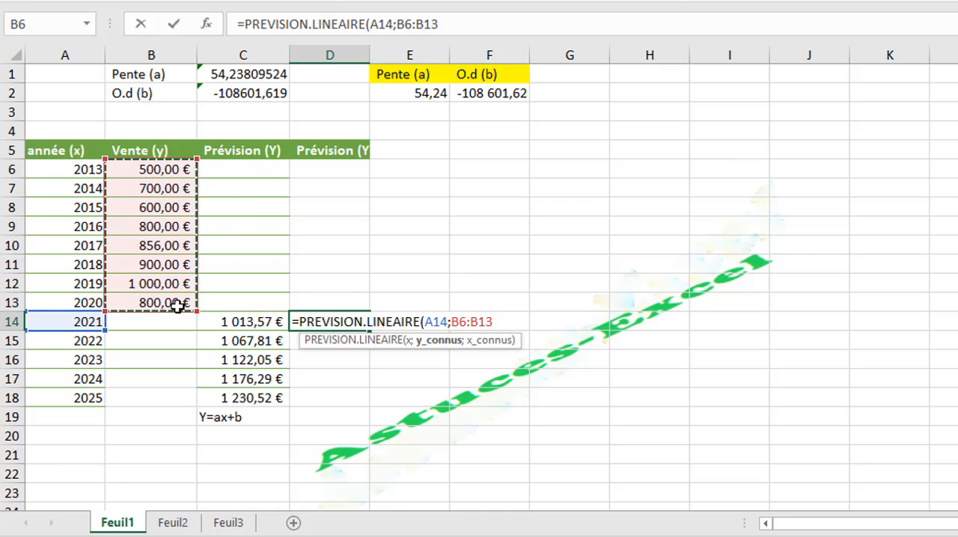
{"action": "type", "text": ";"}
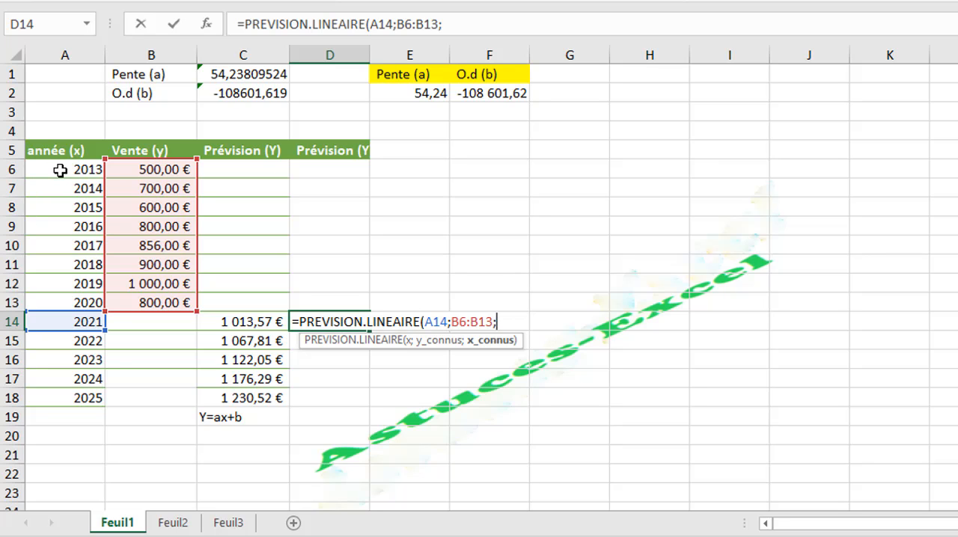
{"action": "left_click_drag", "start_coordinate": [60, 170], "coordinate": [69, 296]}
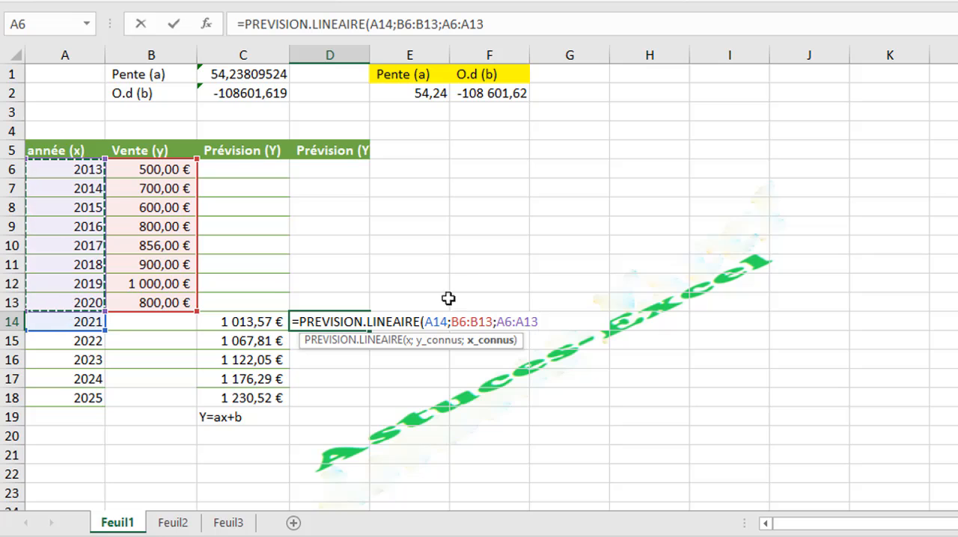
Step: Make the known y and x ranges absolute ($B$6:$B$13 and $A$6:$A$13) in the D14 formula and commit it
{"action": "left_click_drag", "start_coordinate": [539, 322], "coordinate": [452, 322]}
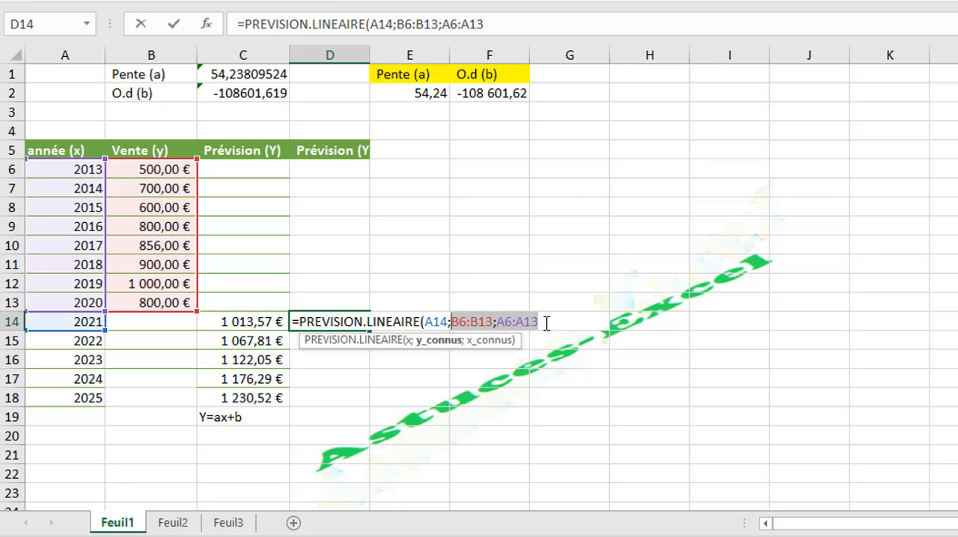
{"action": "left_click", "coordinate": [452, 321]}
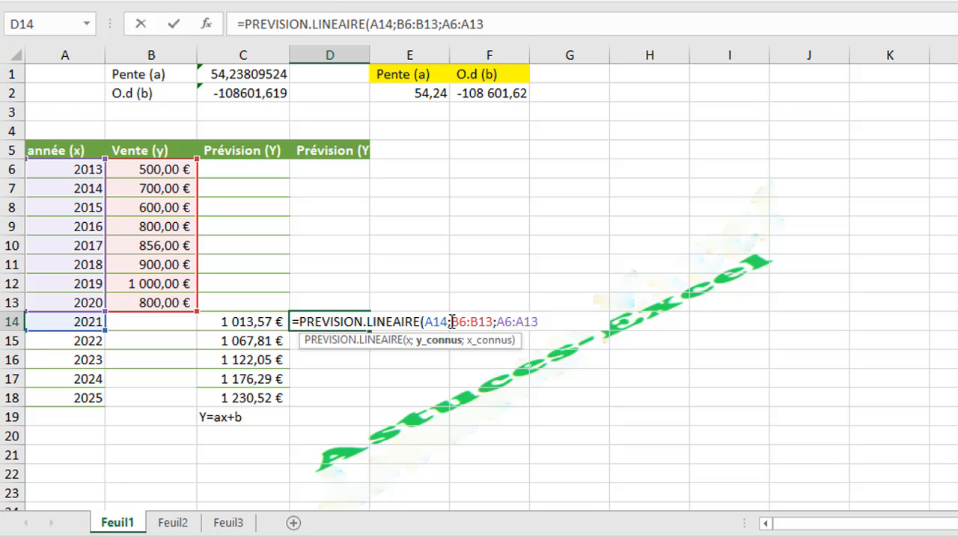
{"action": "left_click_drag", "start_coordinate": [462, 321], "coordinate": [545, 322]}
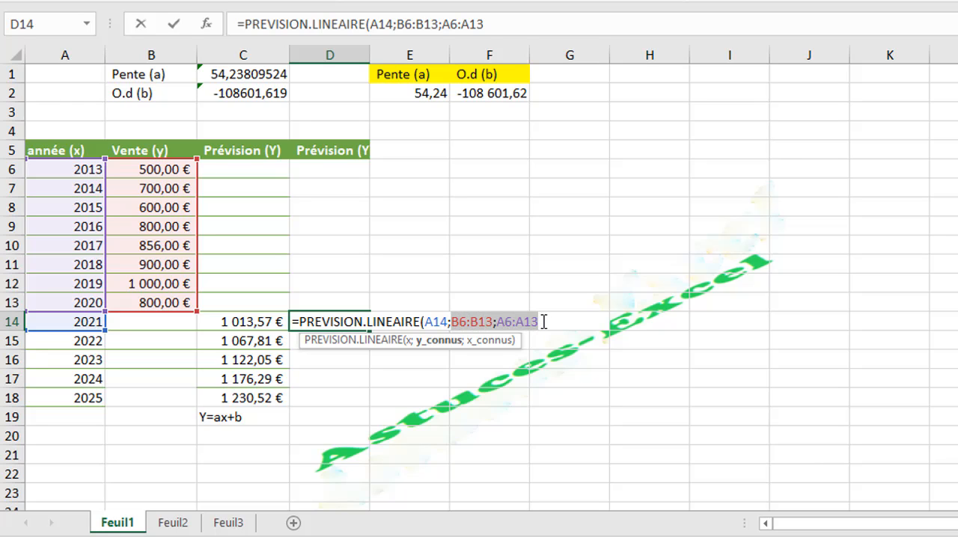
{"action": "key", "text": "F4"}
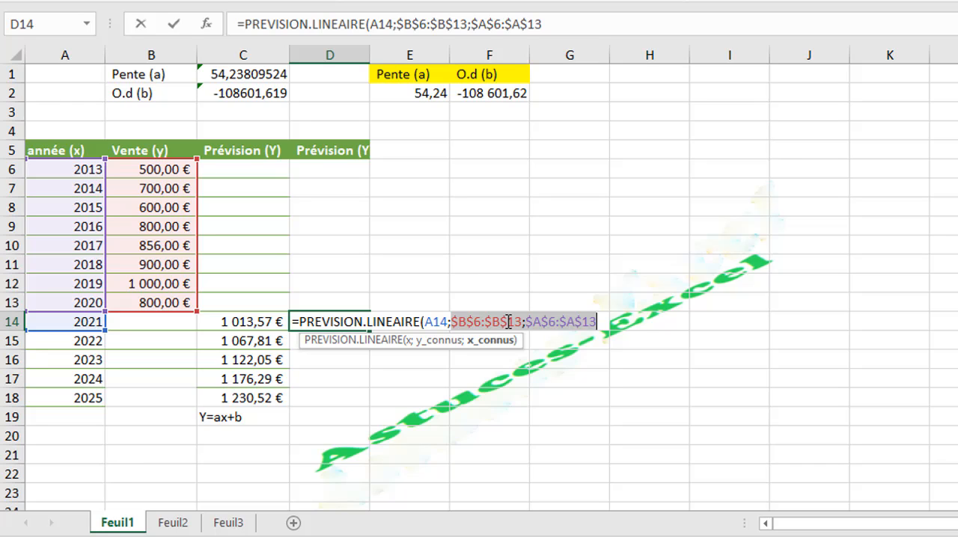
{"action": "left_click", "coordinate": [608, 322]}
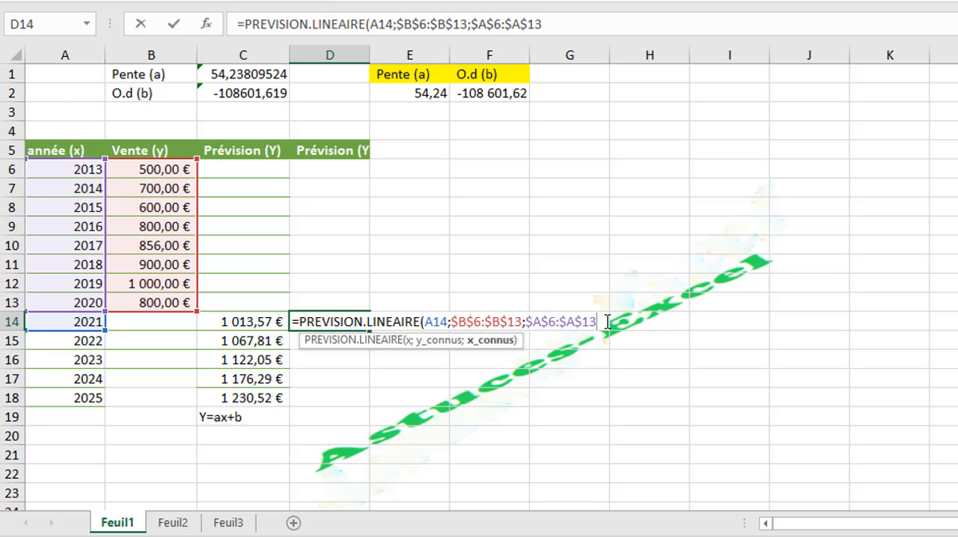
{"action": "key", "text": "Return"}
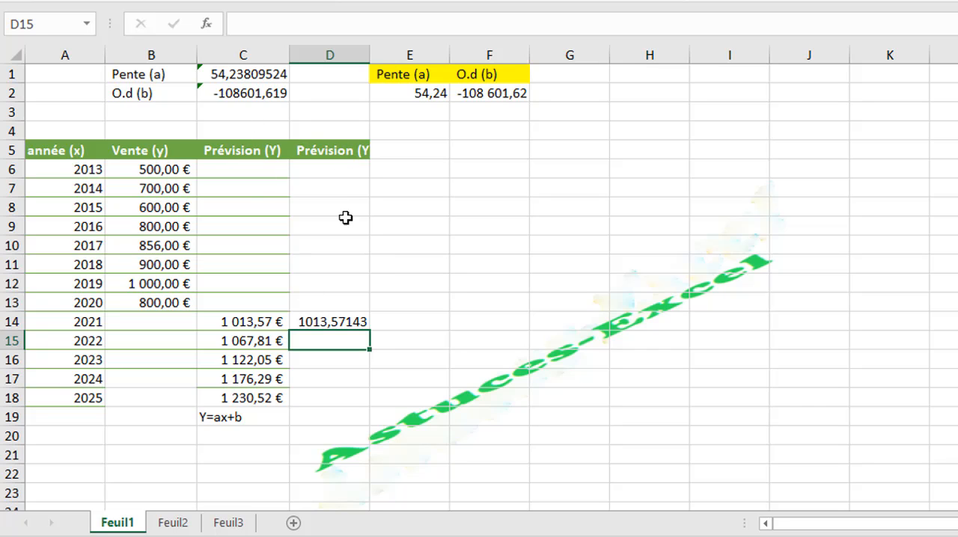
Step: Format column D as Nombre with 2 decimals and a thousands separator
{"action": "left_click", "coordinate": [331, 55]}
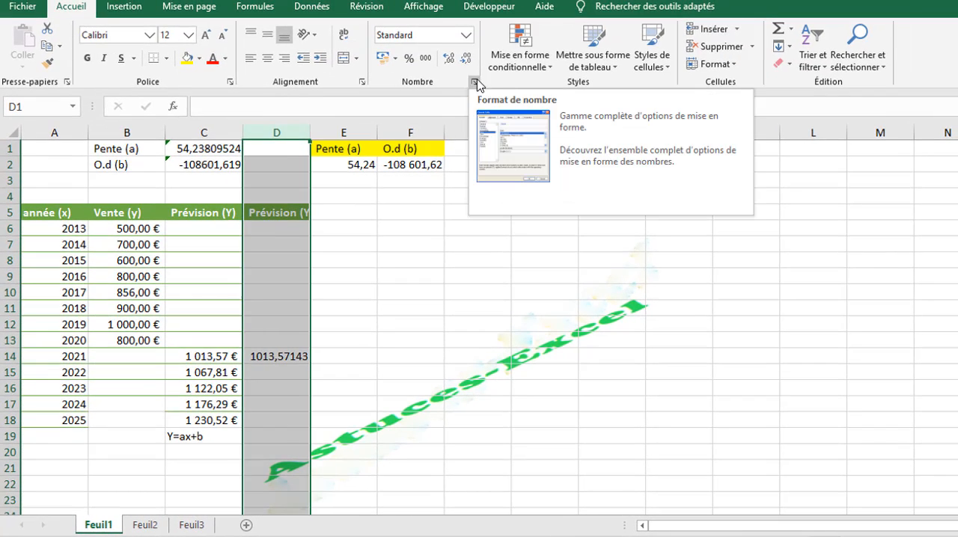
{"action": "left_click", "coordinate": [473, 85]}
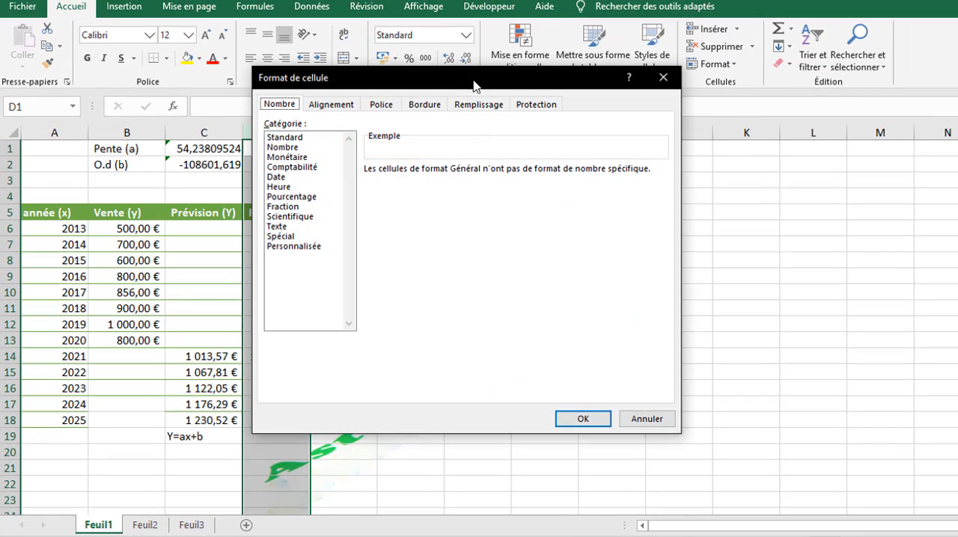
{"action": "left_click", "coordinate": [279, 148]}
{"action": "left_click", "coordinate": [386, 190]}
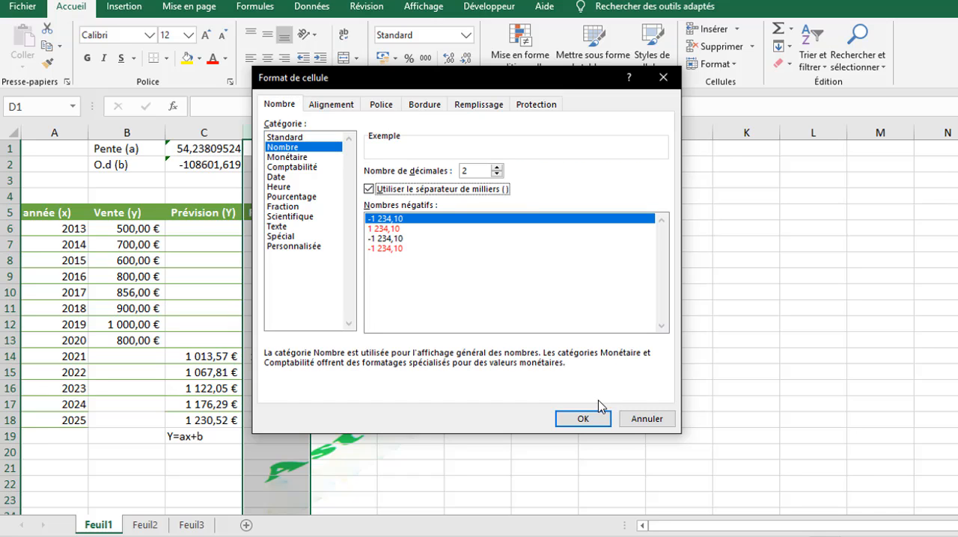
{"action": "left_click", "coordinate": [583, 419]}
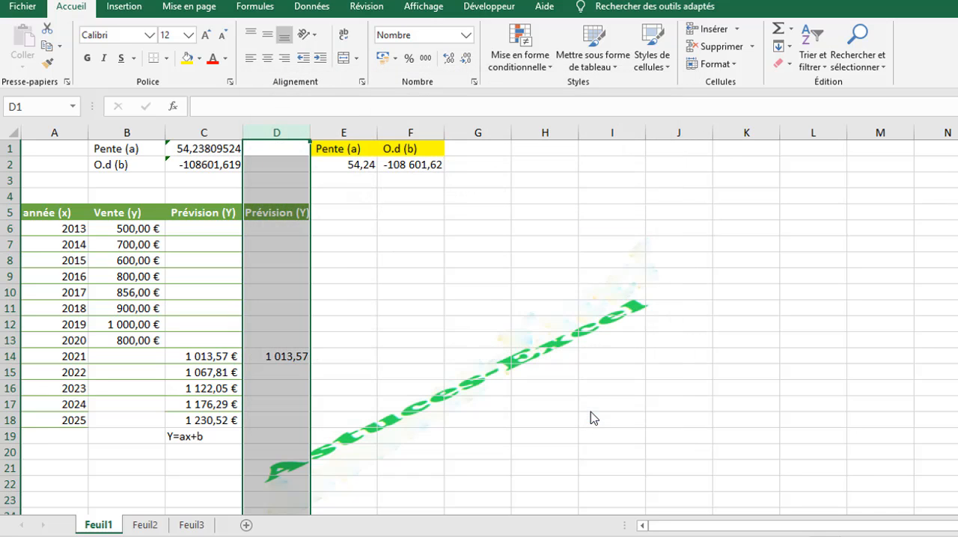
Step: Fill the D14 forecast formula down through the 2025 row and clear the extra result in D19
{"action": "left_click", "coordinate": [288, 359]}
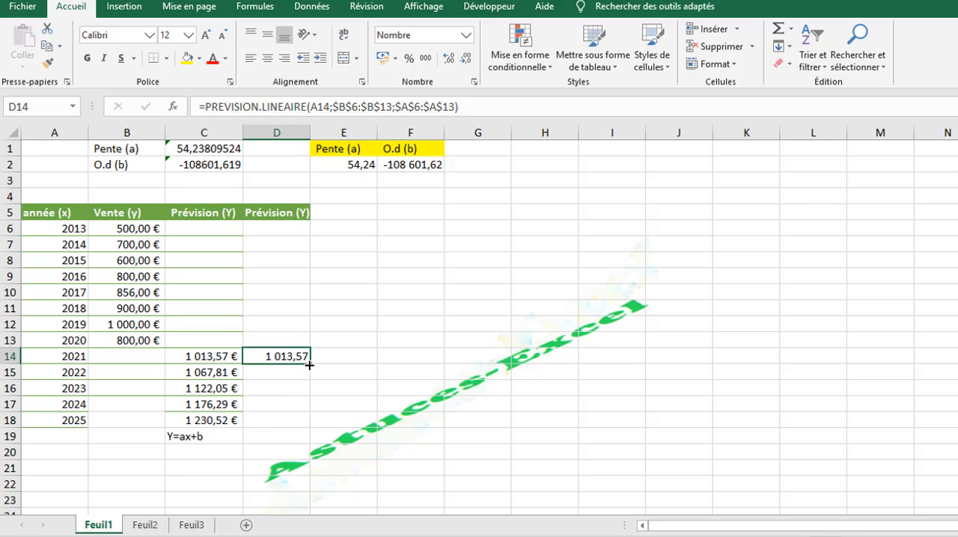
{"action": "left_click", "coordinate": [297, 371]}
{"action": "left_click", "coordinate": [290, 358]}
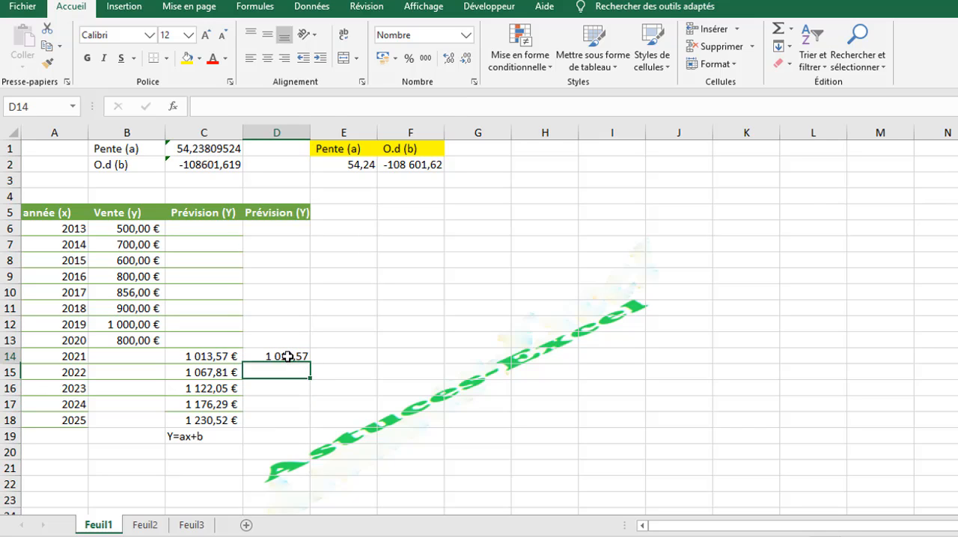
{"action": "left_click_drag", "start_coordinate": [308, 362], "coordinate": [300, 440]}
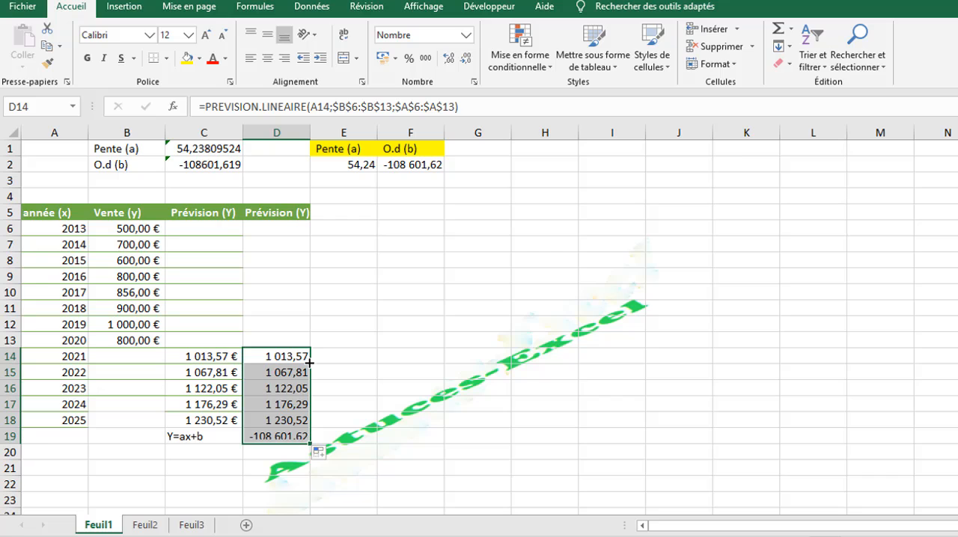
{"action": "left_click", "coordinate": [266, 436]}
{"action": "key", "text": "Delete"}
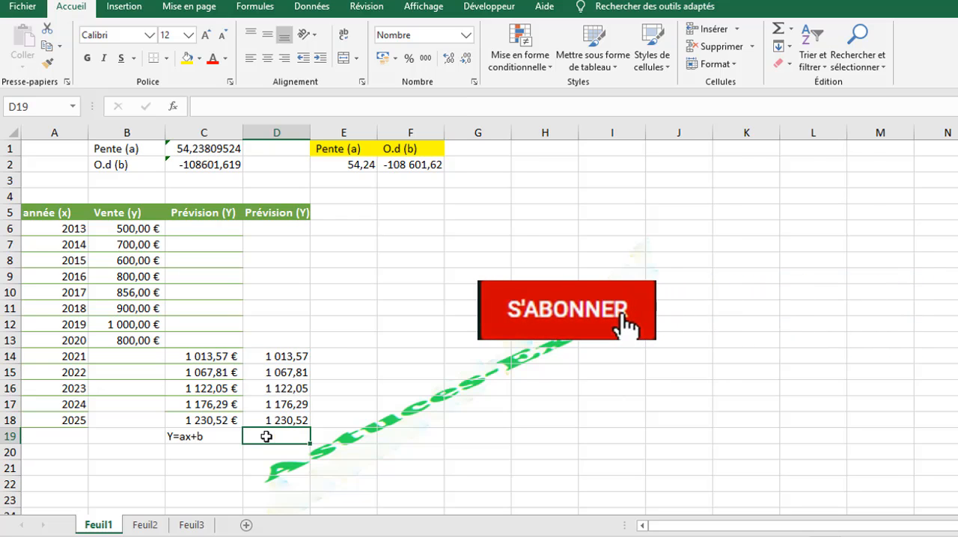
{"action": "left_click", "coordinate": [288, 421]}
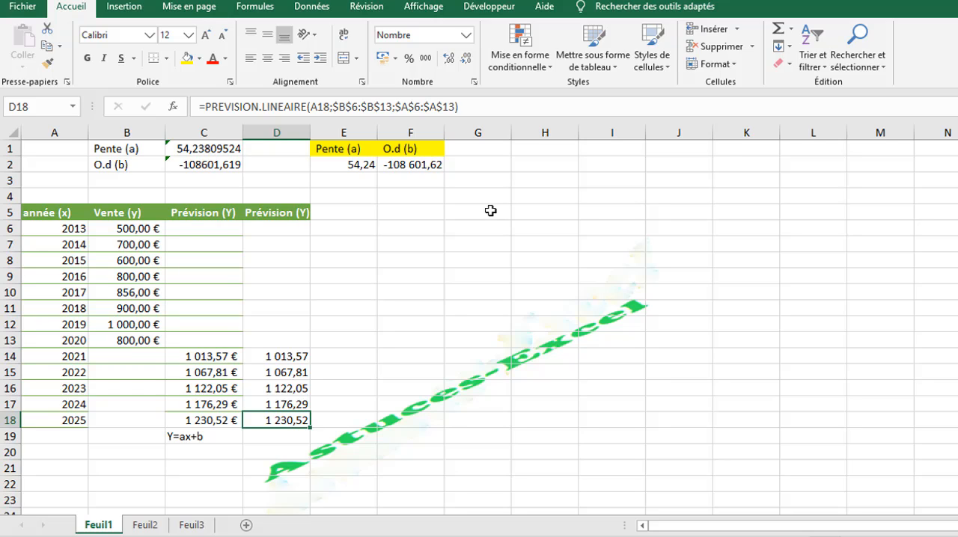
Step: Delete the whole column D containing the second Prévision (Y) forecasts
{"action": "left_click", "coordinate": [113, 292]}
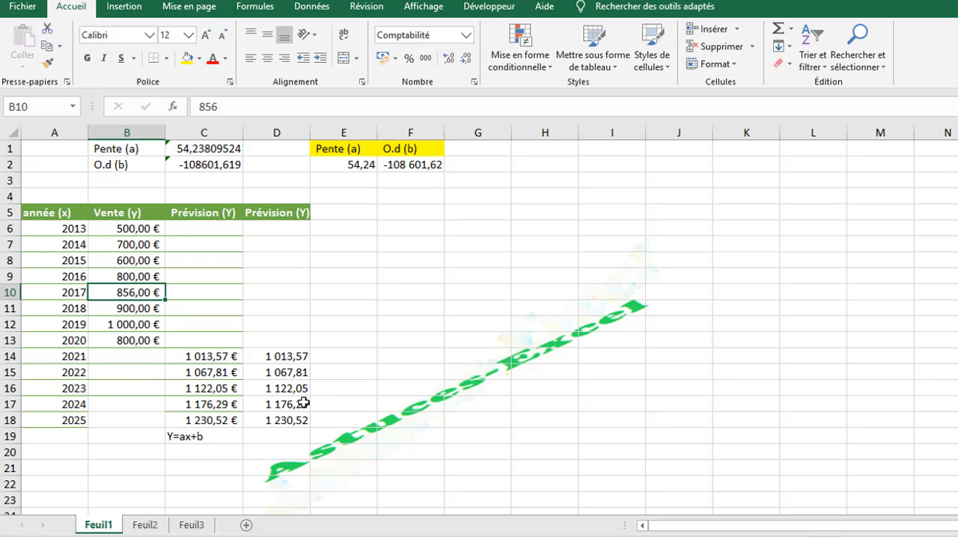
{"action": "left_click", "coordinate": [270, 126]}
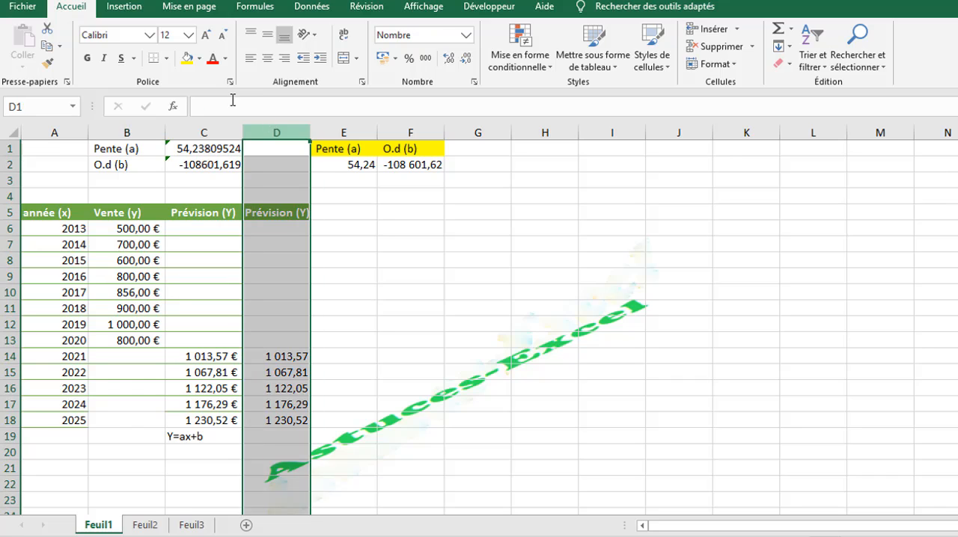
{"action": "right_click", "coordinate": [280, 133]}
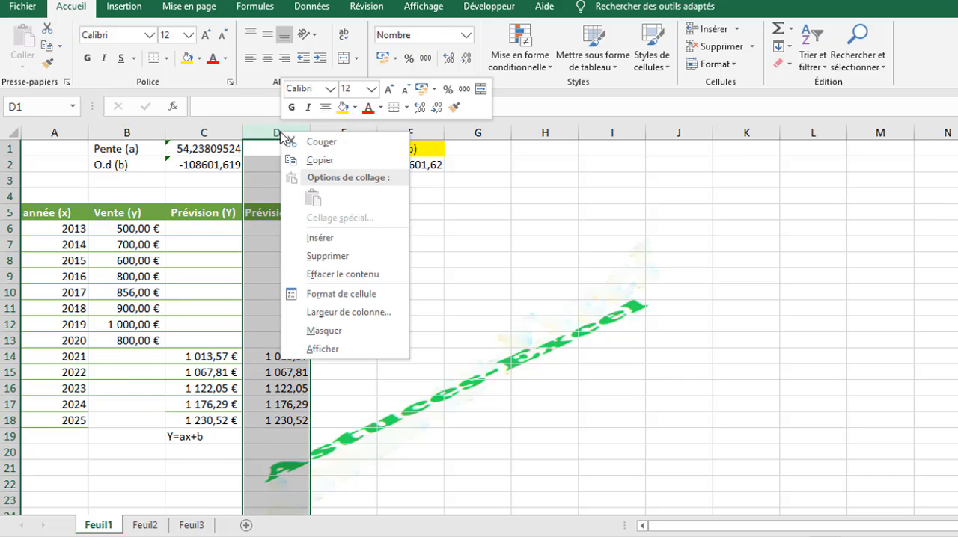
{"action": "left_click", "coordinate": [342, 258]}
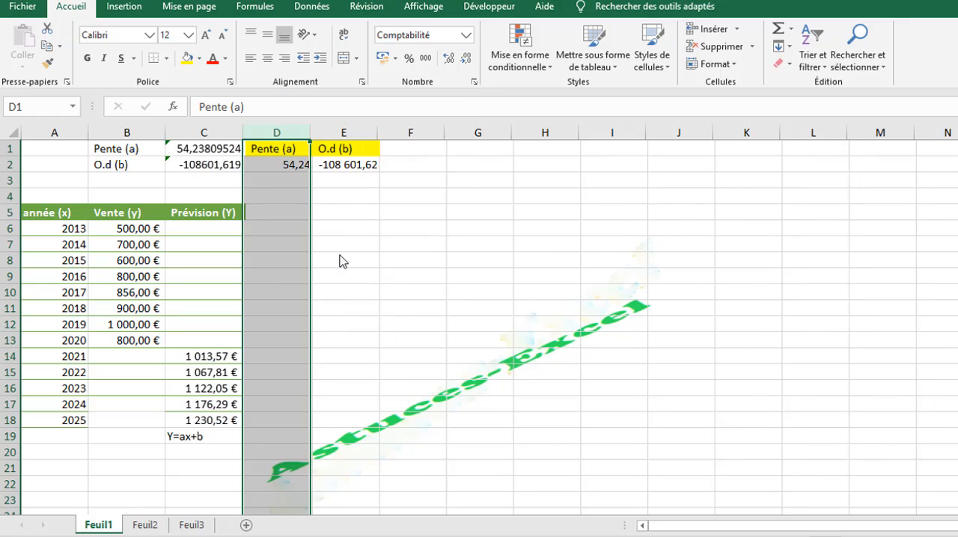
{"action": "left_click", "coordinate": [398, 283]}
Step: Move the Y=ax+b note from C19 to cell A1
{"action": "left_click", "coordinate": [149, 288]}
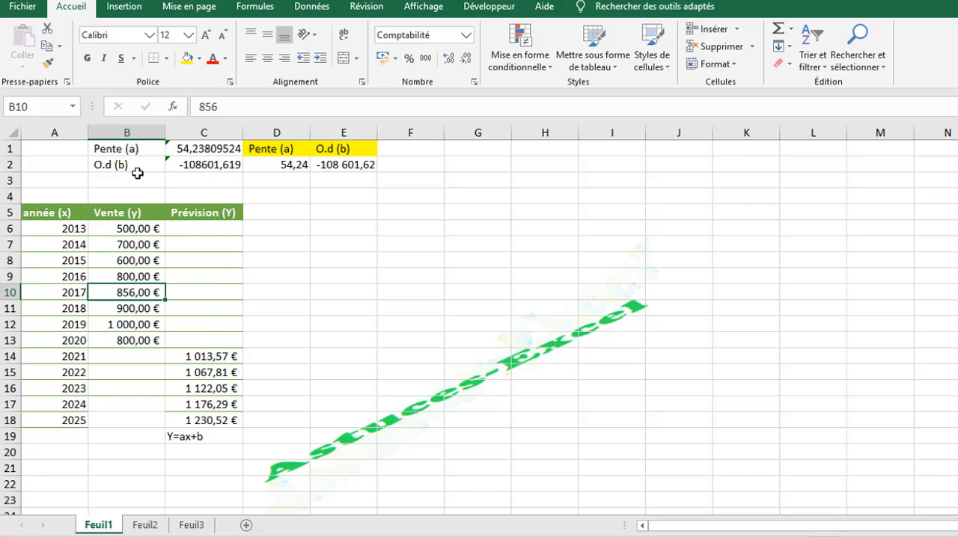
{"action": "left_click", "coordinate": [186, 439]}
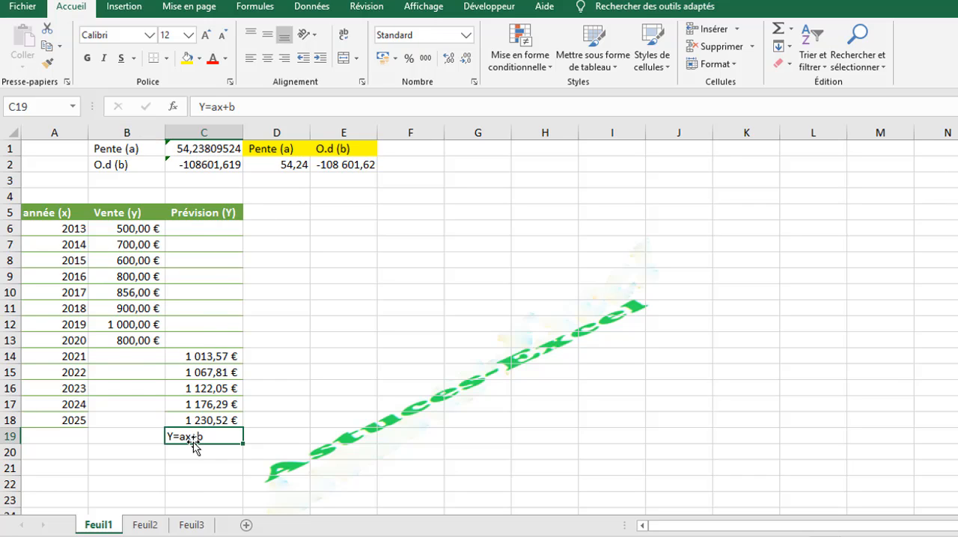
{"action": "left_click_drag", "start_coordinate": [194, 447], "coordinate": [53, 148]}
{"action": "left_click", "coordinate": [306, 274]}
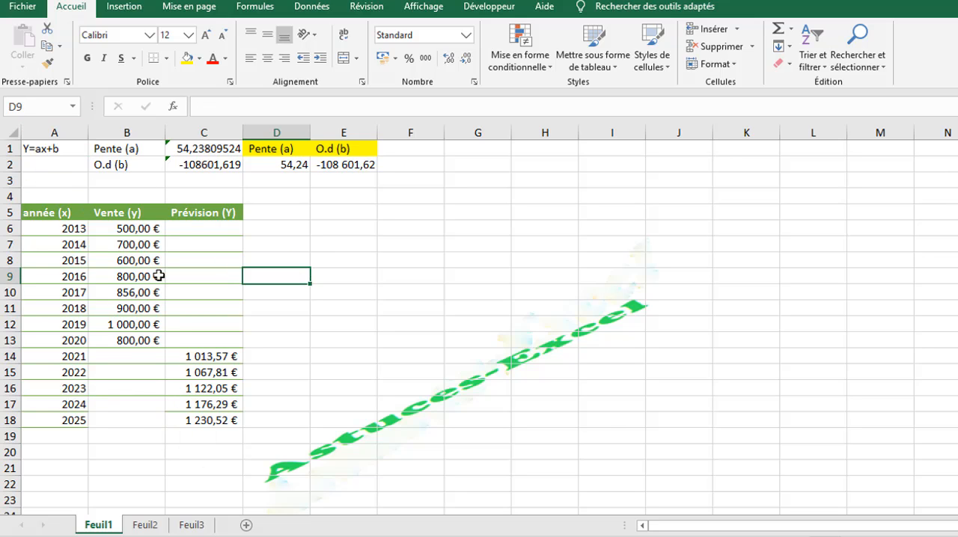
Step: Insert a markers-only scatter chart of the Vente (y) and Prévision (Y) data against année (x)
{"action": "left_click", "coordinate": [54, 313]}
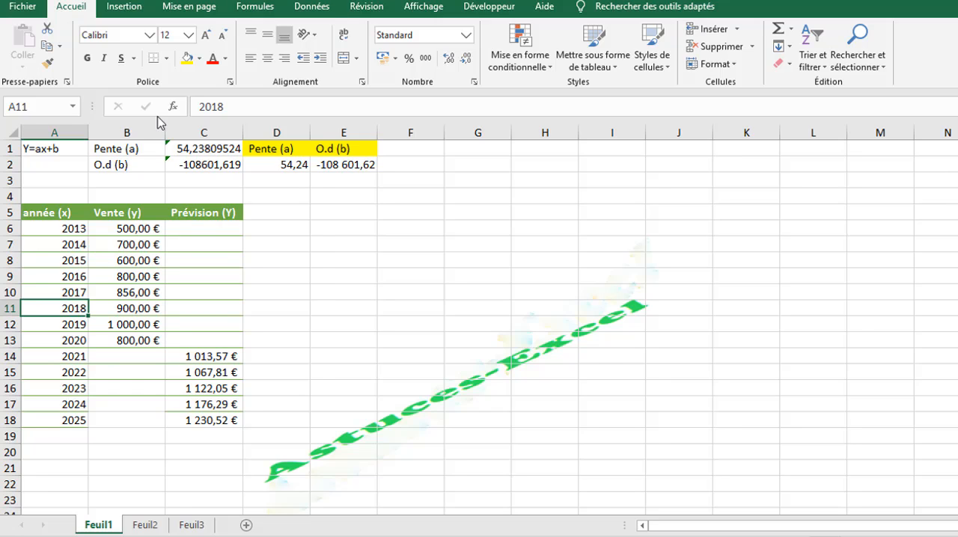
{"action": "left_click", "coordinate": [108, 233]}
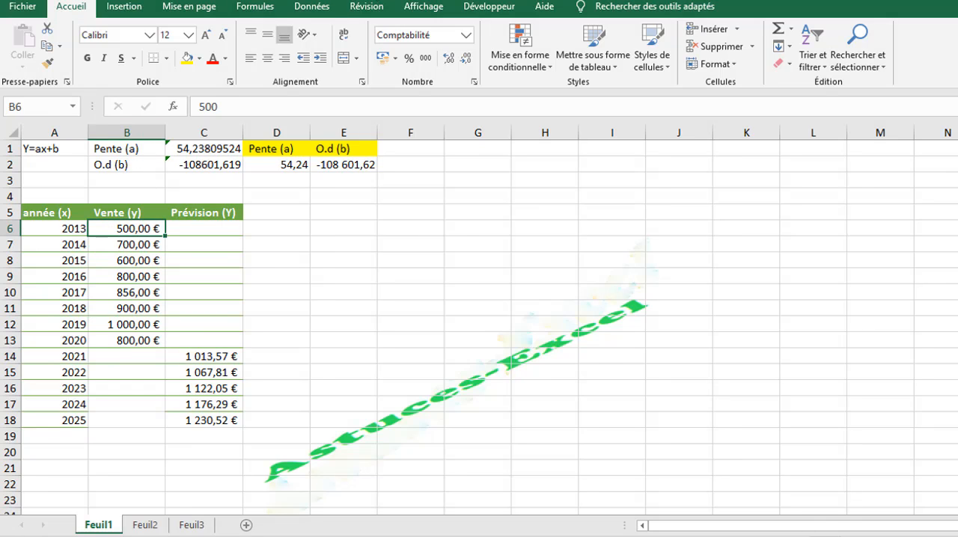
{"action": "left_click", "coordinate": [123, 8]}
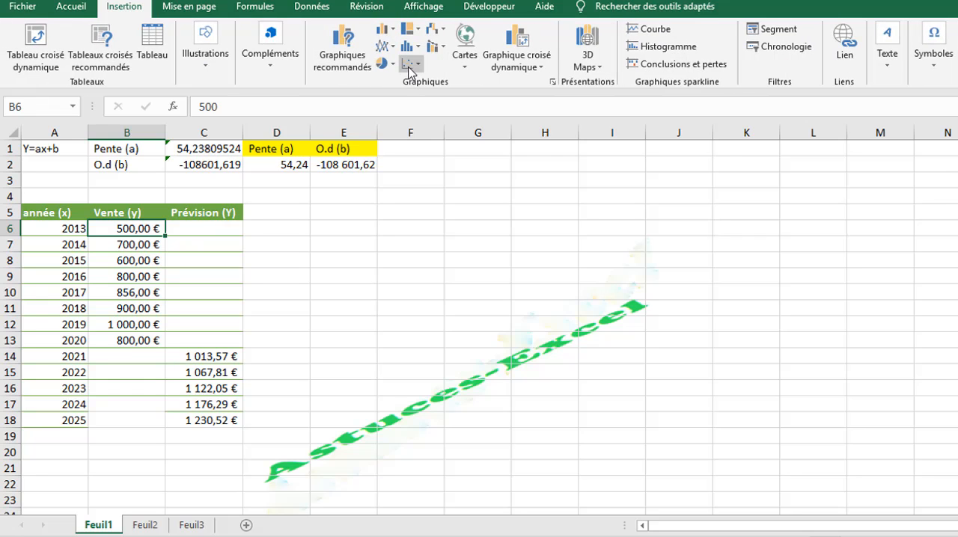
{"action": "left_click", "coordinate": [409, 66]}
{"action": "left_click", "coordinate": [420, 113]}
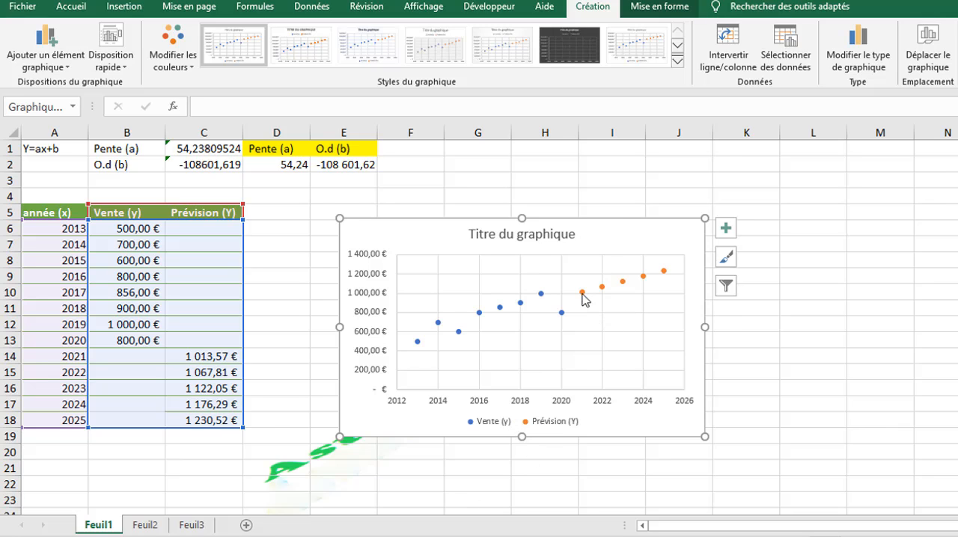
Step: Change the chart to a combo chart with Vente (y) as Nuages de points on the secondary axis and Prévision (Y) as Courbe
{"action": "mouse_move", "coordinate": [581, 294]}
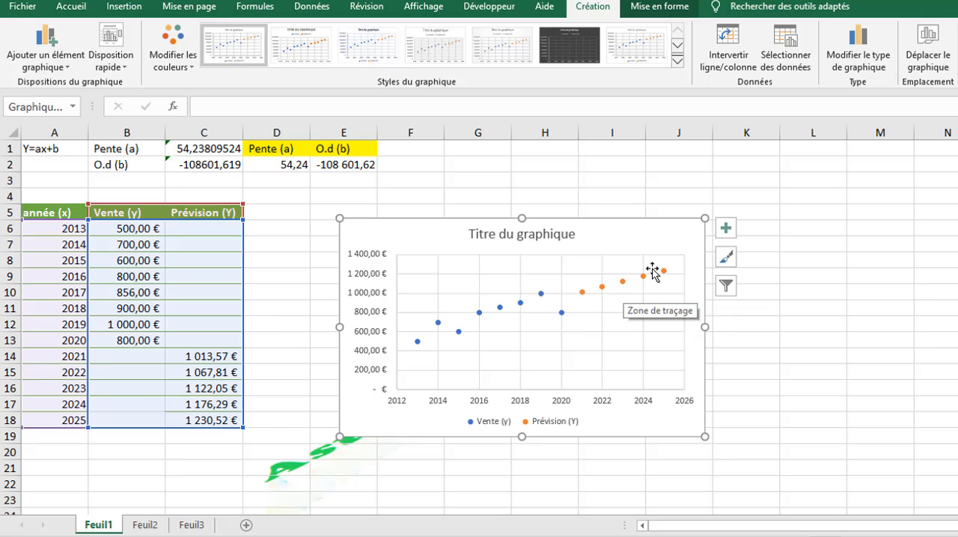
{"action": "left_click", "coordinate": [860, 67]}
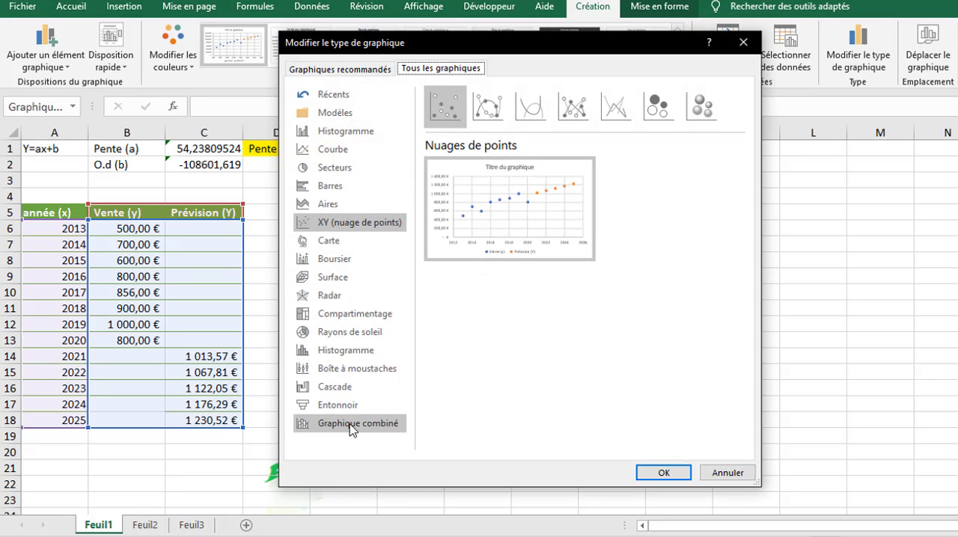
{"action": "mouse_move", "coordinate": [460, 218]}
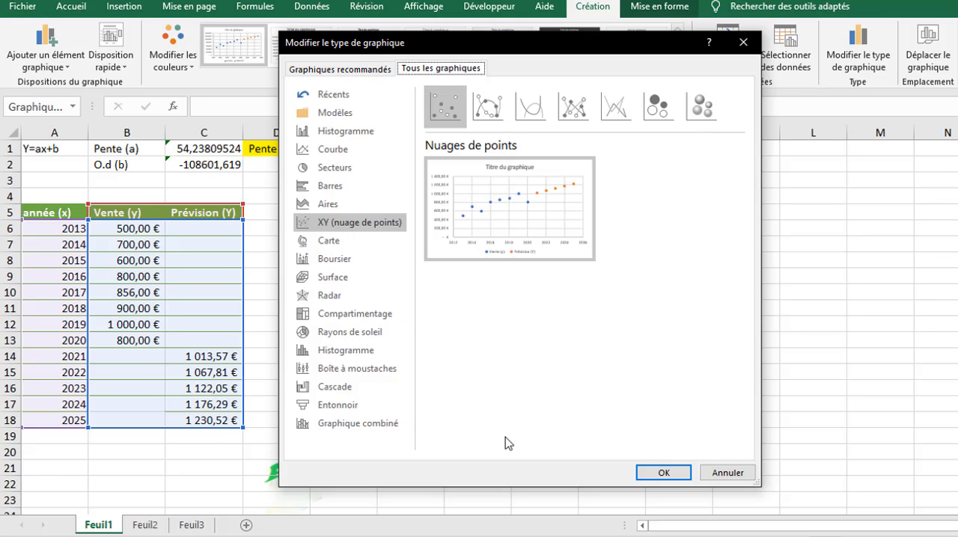
{"action": "left_click", "coordinate": [324, 427]}
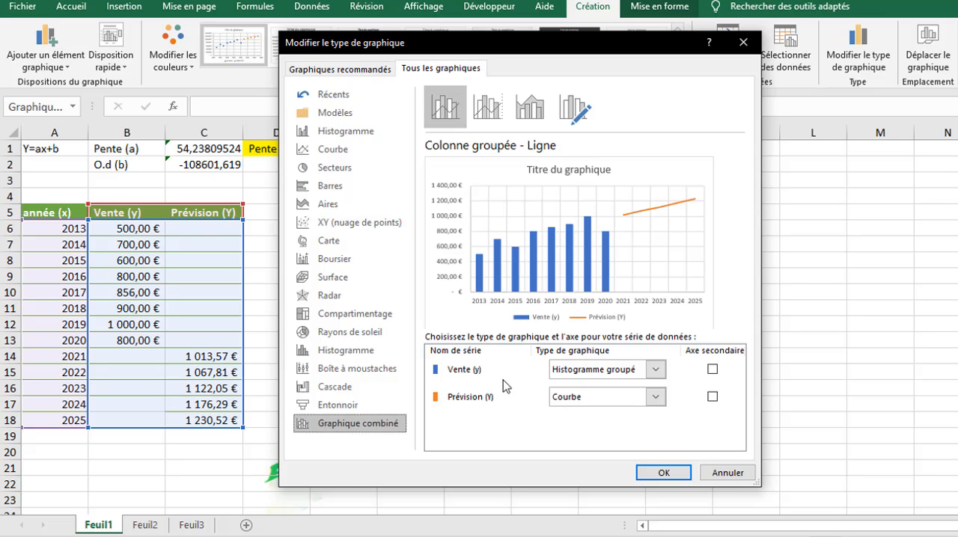
{"action": "left_click", "coordinate": [656, 369]}
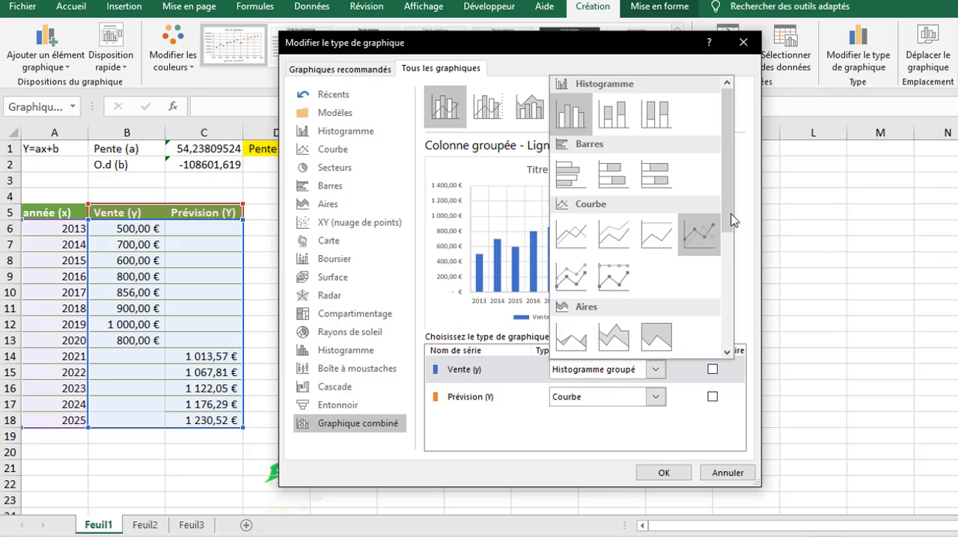
{"action": "left_click", "coordinate": [729, 284]}
{"action": "left_click", "coordinate": [575, 244]}
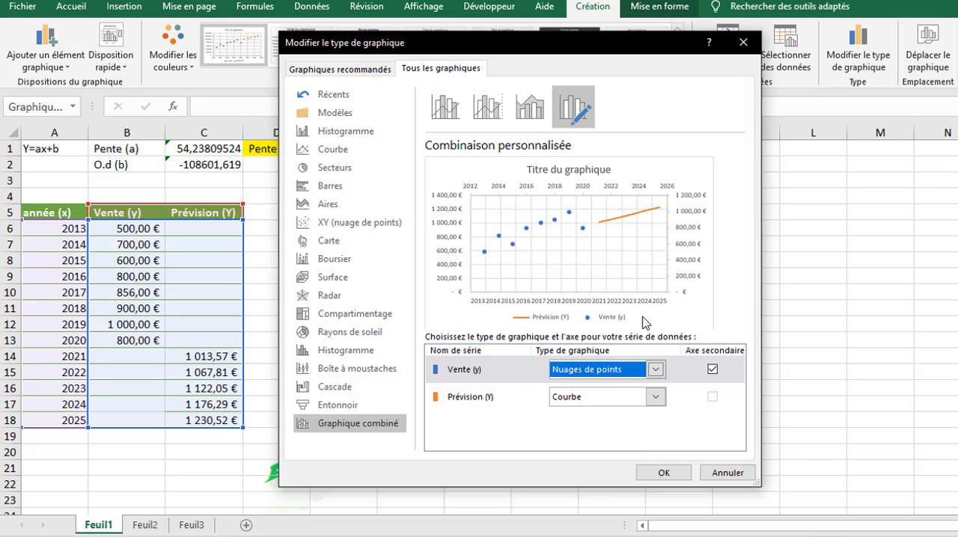
{"action": "left_click", "coordinate": [663, 478]}
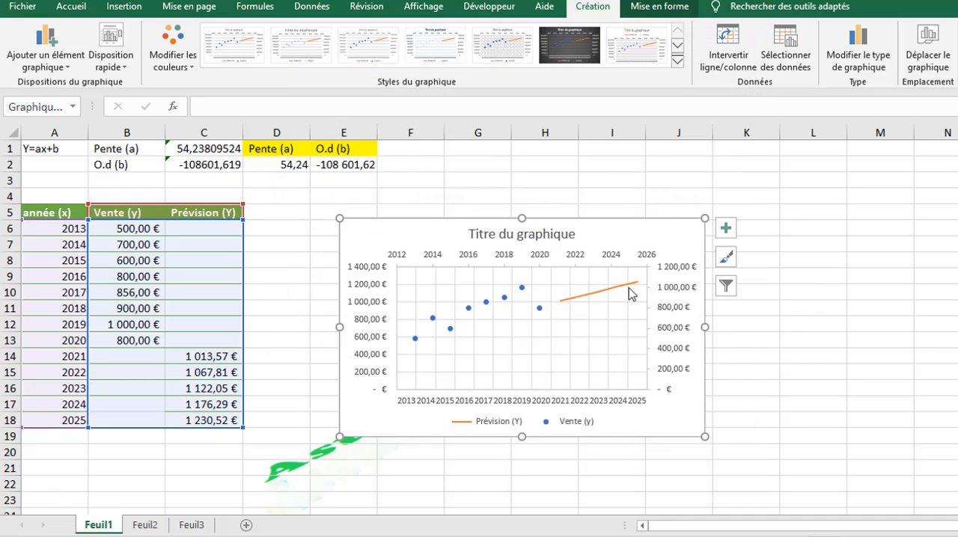
Step: Fill the C14 forecast formula upward to C6 so the Prévision (Y) line starts at 2013
{"action": "mouse_move", "coordinate": [629, 294]}
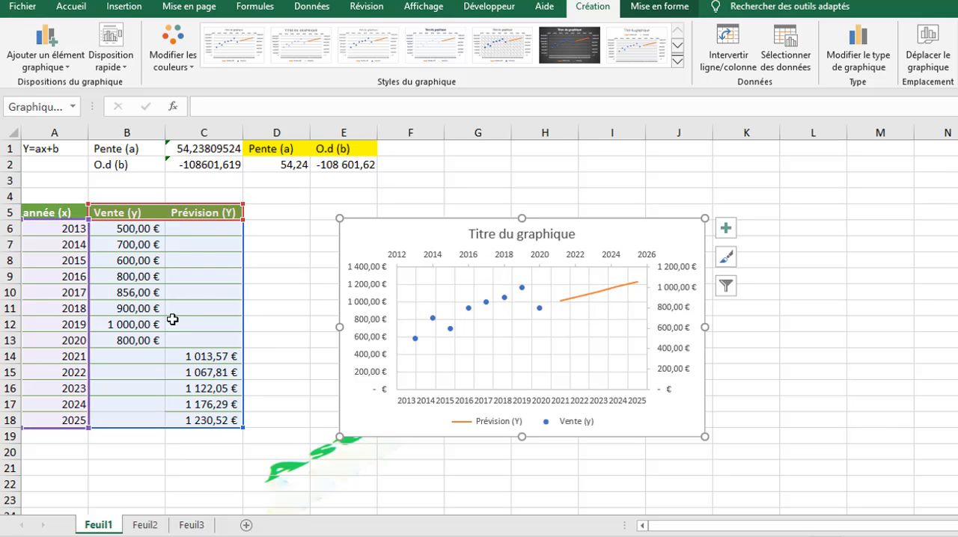
{"action": "left_click", "coordinate": [215, 367]}
{"action": "left_click", "coordinate": [209, 357]}
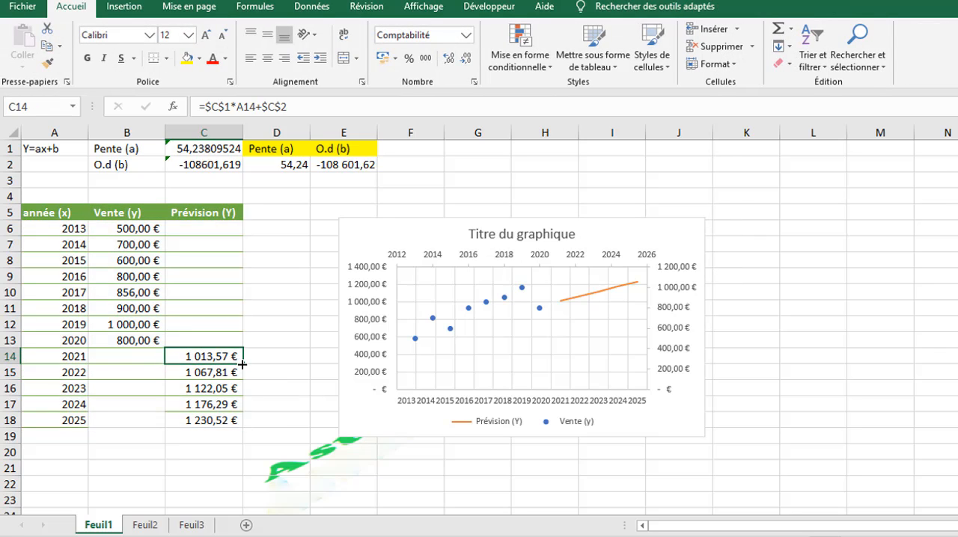
{"action": "left_click_drag", "start_coordinate": [242, 365], "coordinate": [229, 226]}
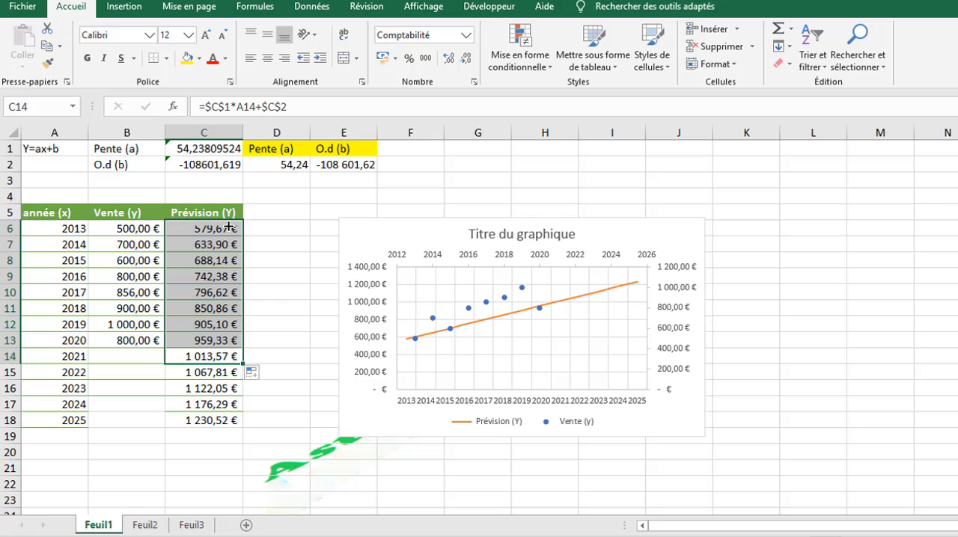
{"action": "left_click", "coordinate": [486, 328]}
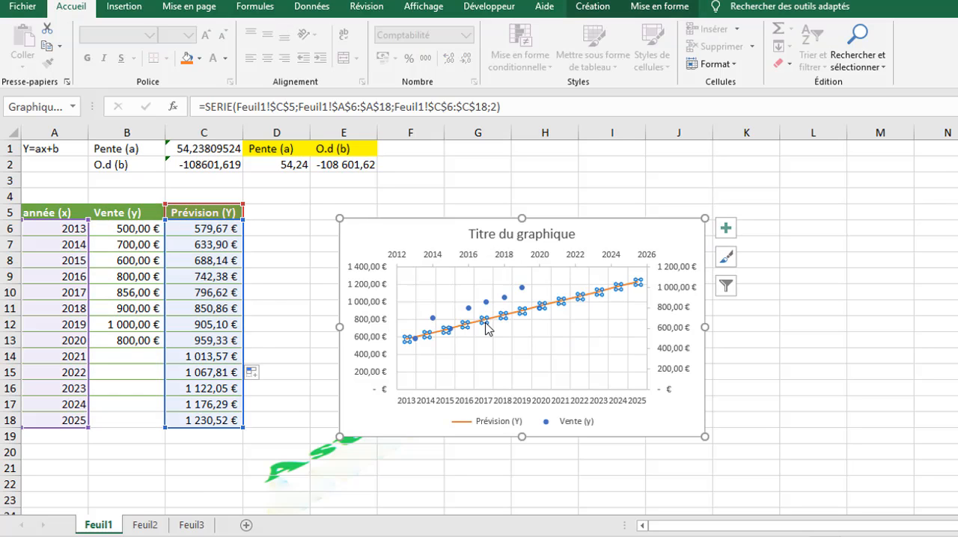
{"action": "left_click", "coordinate": [484, 352]}
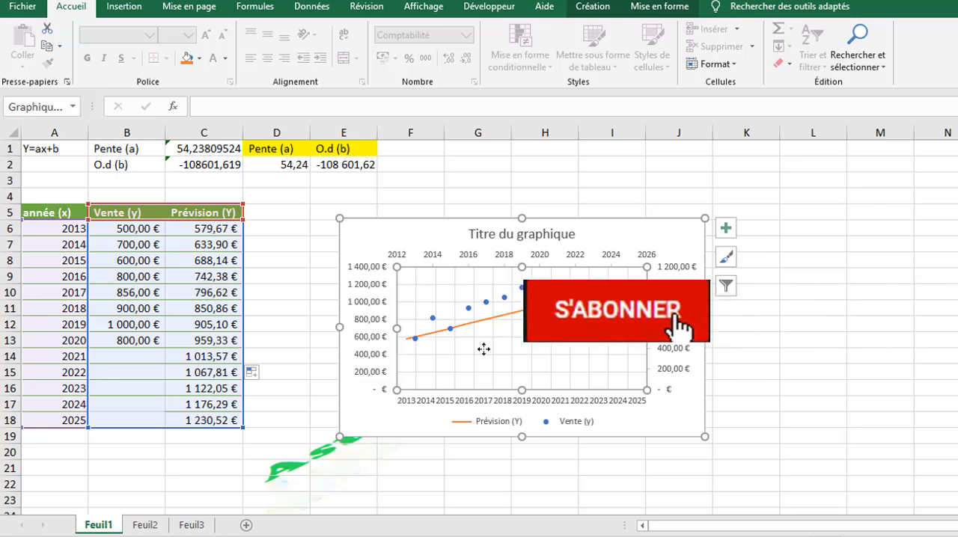
Step: Move the chart away from the data and coefficient cells so it starts near column J at the first row
{"action": "left_click_drag", "start_coordinate": [594, 228], "coordinate": [601, 162]}
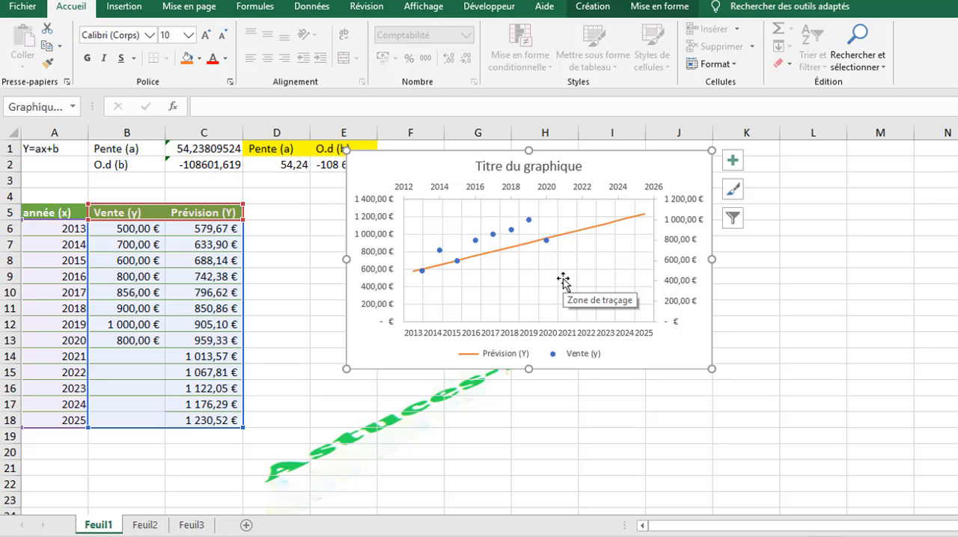
{"action": "left_click_drag", "start_coordinate": [415, 162], "coordinate": [478, 169]}
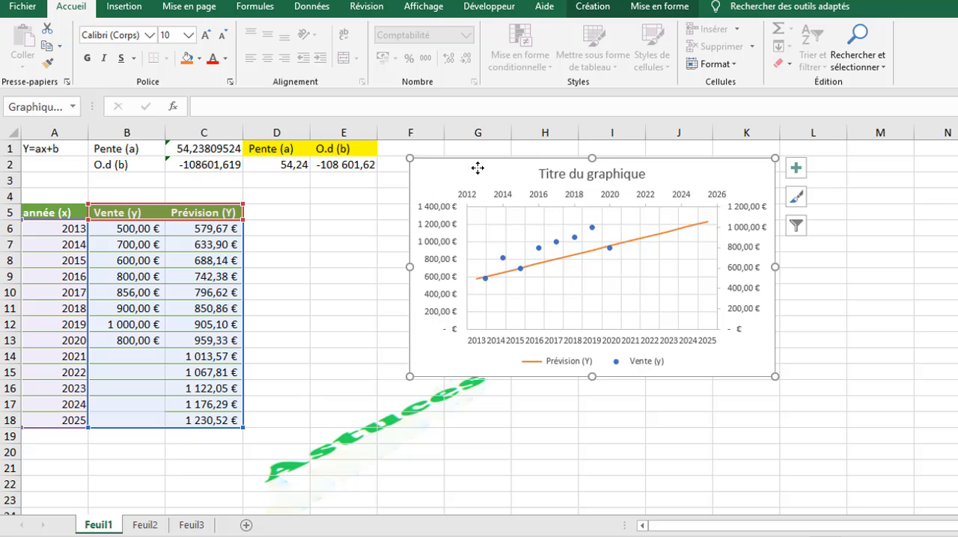
{"action": "left_click", "coordinate": [424, 449]}
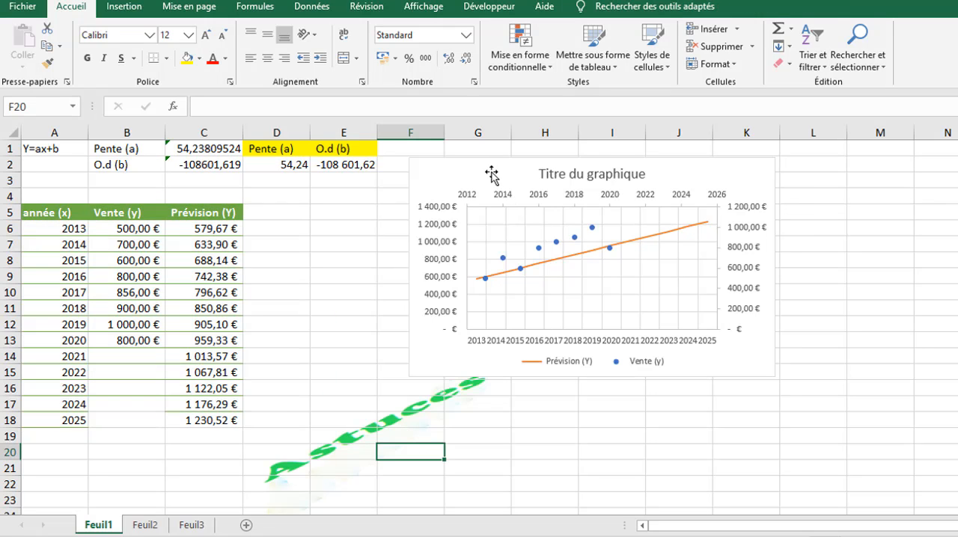
{"action": "left_click_drag", "start_coordinate": [491, 173], "coordinate": [532, 155]}
{"action": "left_click_drag", "start_coordinate": [605, 160], "coordinate": [733, 159]}
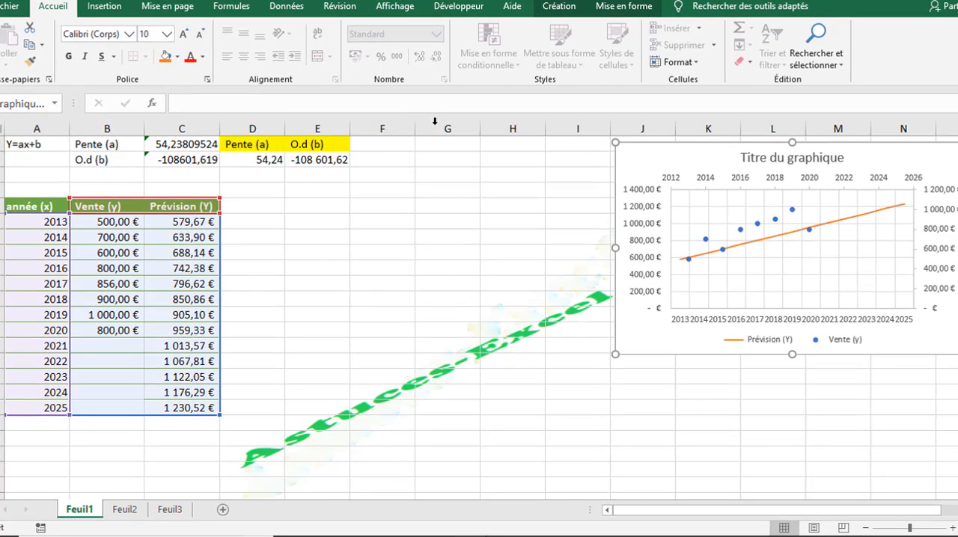
Step: Enter the labels Coef.co in E5 and Coef.det in E6
{"action": "left_click", "coordinate": [323, 210]}
{"action": "type", "text": "C"}
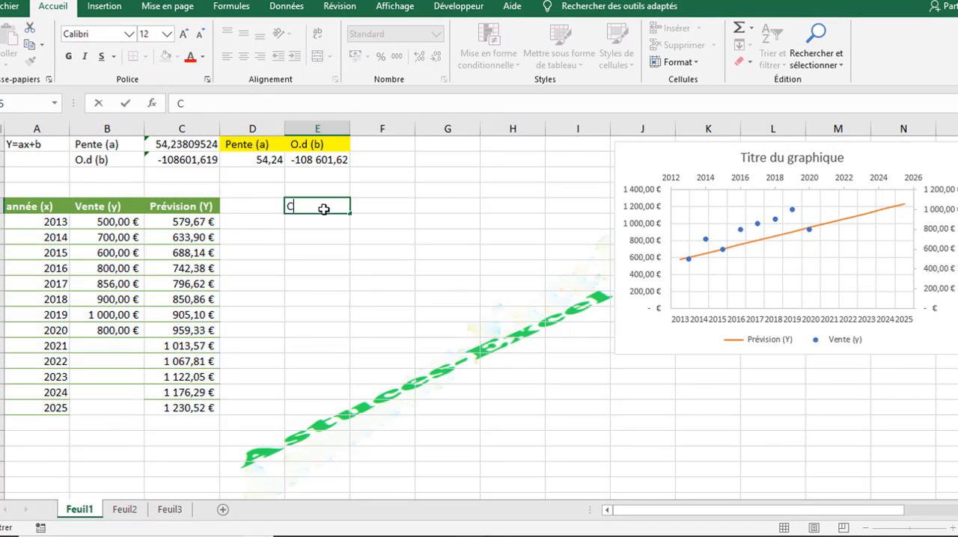
{"action": "type", "text": "oef.co"}
{"action": "key", "text": "Return"}
{"action": "type", "text": "Coef "}
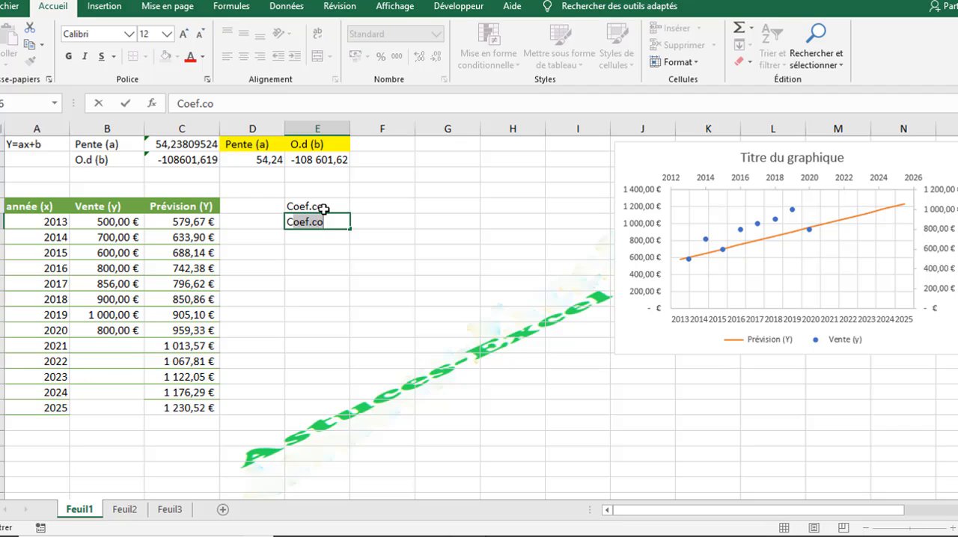
{"action": "type", "text": ".det"}
{"action": "key", "text": "Return"}
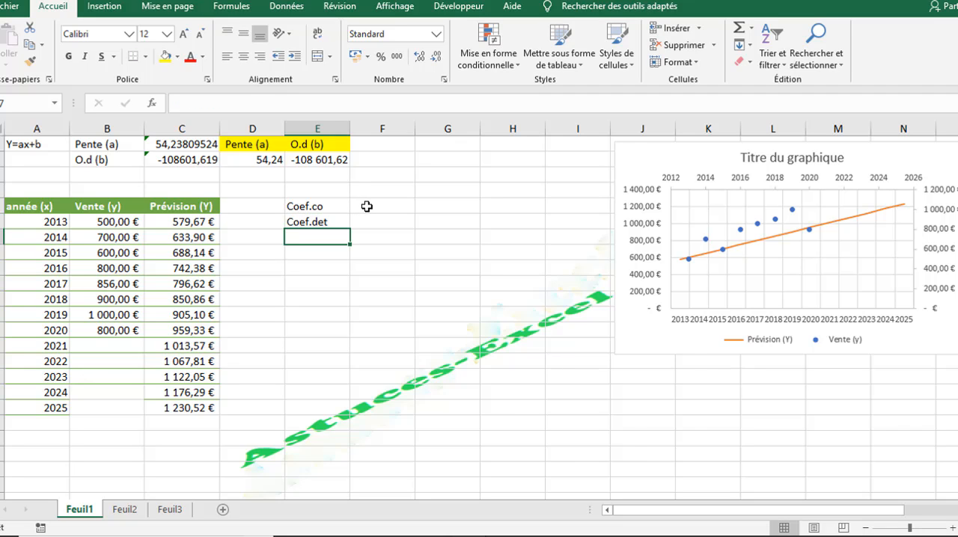
Step: Calculate the correlation coefficient in F5 with =COEFFICIENT.CORRELATION(A6:A13;B6:B13)
{"action": "left_click", "coordinate": [366, 206]}
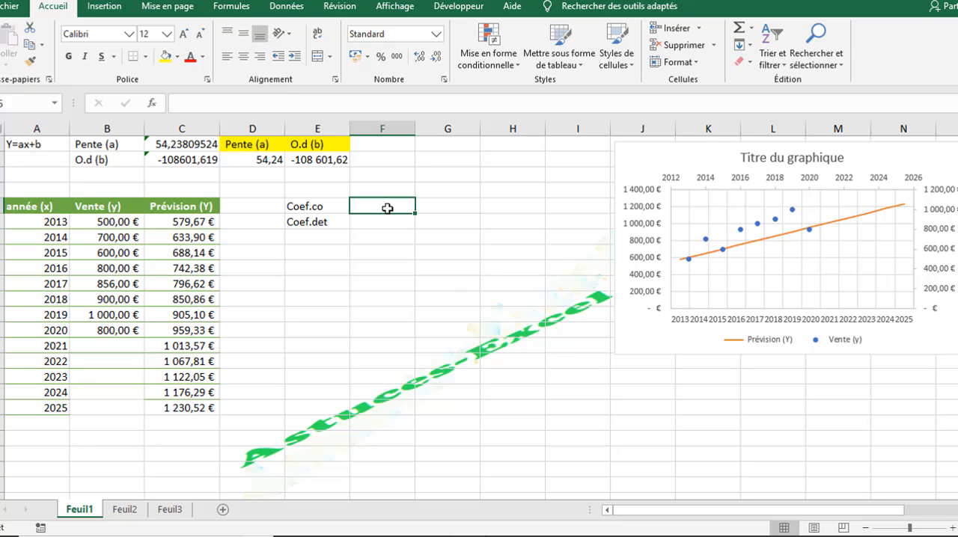
{"action": "type", "text": "=co"}
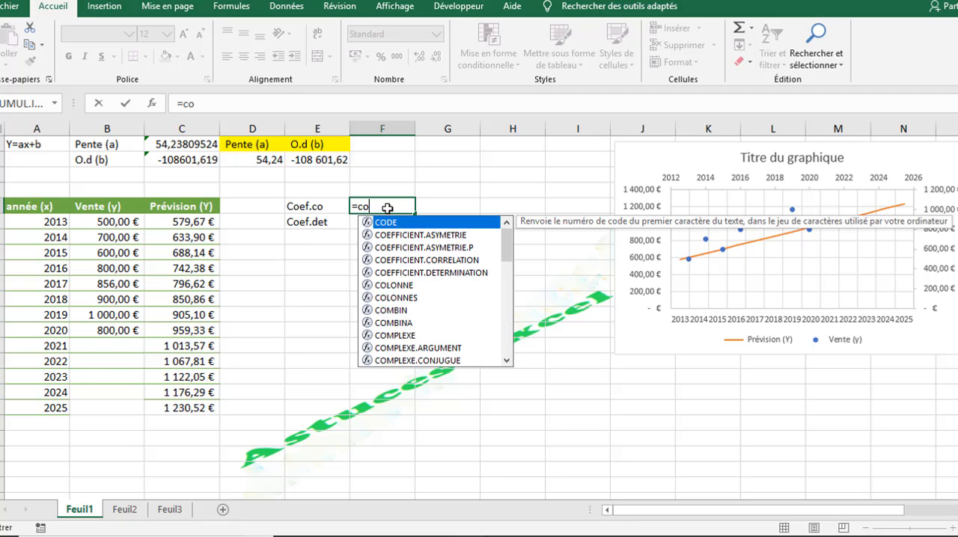
{"action": "double_click", "coordinate": [441, 260]}
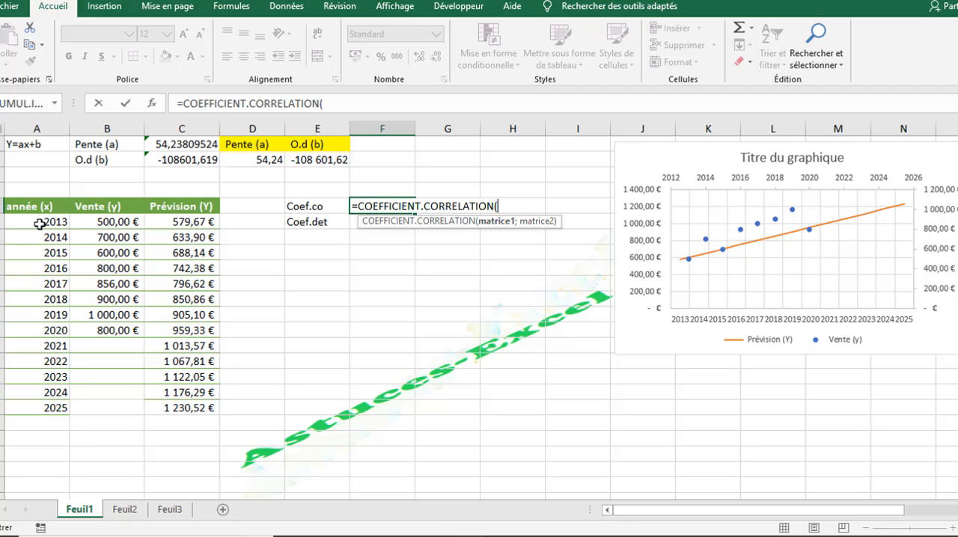
{"action": "left_click_drag", "start_coordinate": [41, 222], "coordinate": [58, 334]}
{"action": "type", "text": ";"}
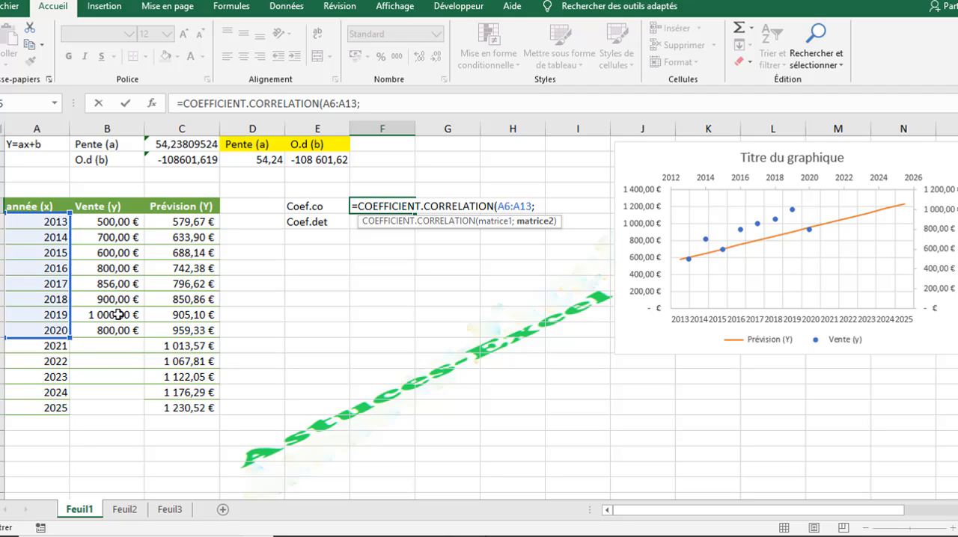
{"action": "left_click_drag", "start_coordinate": [101, 225], "coordinate": [107, 333]}
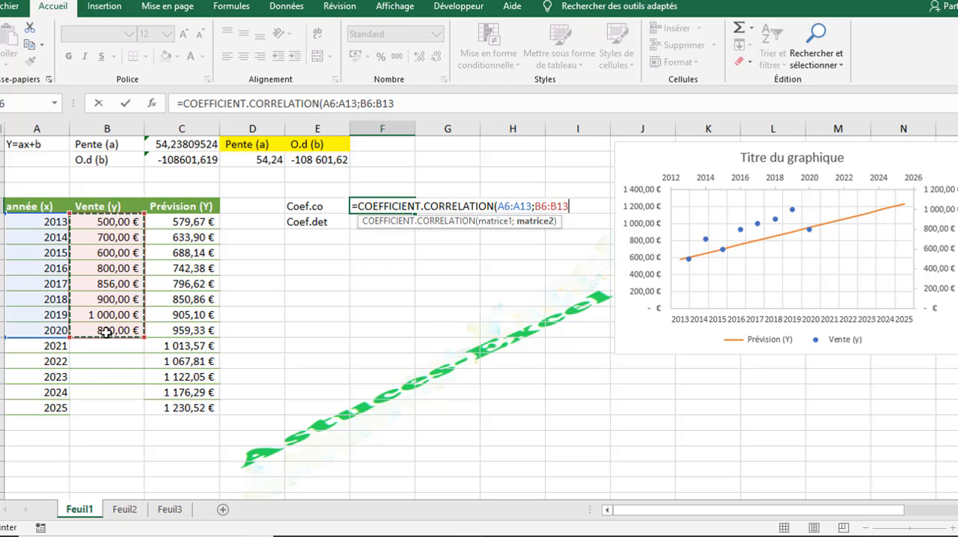
{"action": "key", "text": "Return"}
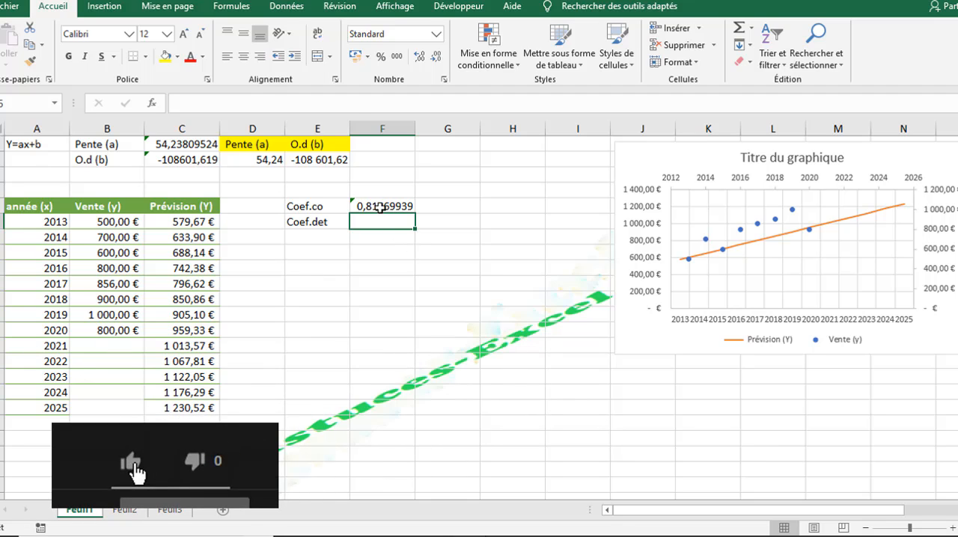
{"action": "left_click", "coordinate": [383, 208]}
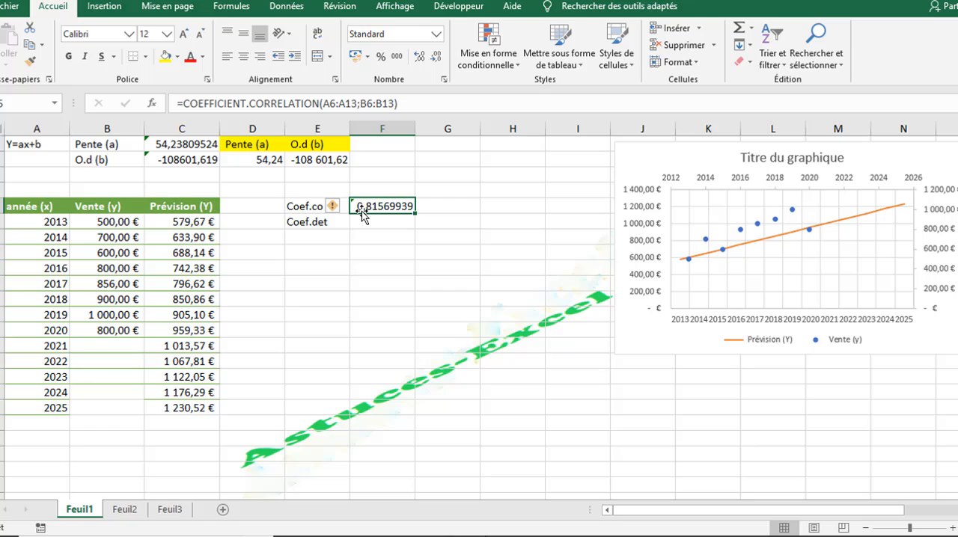
Step: Calculate the coefficient of determination in F6 with =COEFFICIENT.DETERMINATION(B6:B13;A6:A13)
{"action": "left_click", "coordinate": [374, 222]}
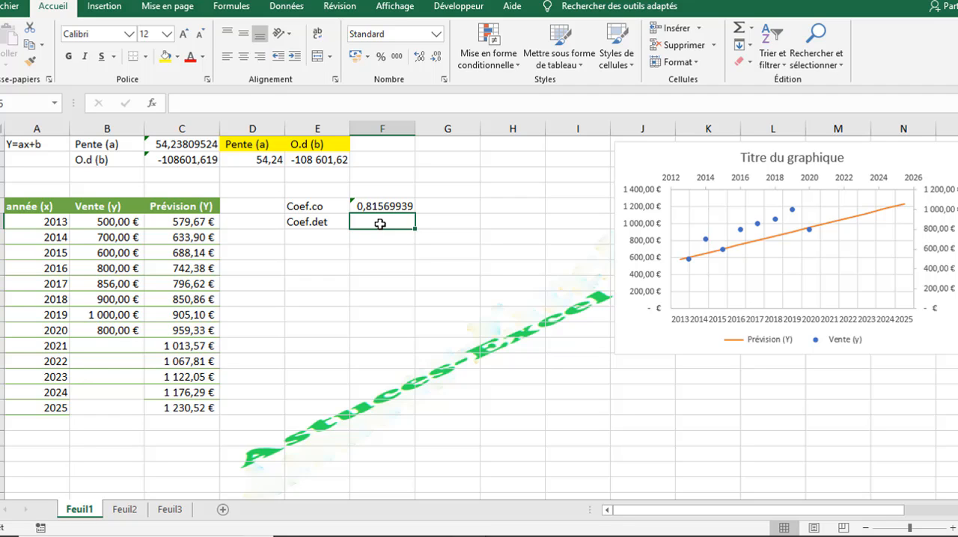
{"action": "type", "text": "=co"}
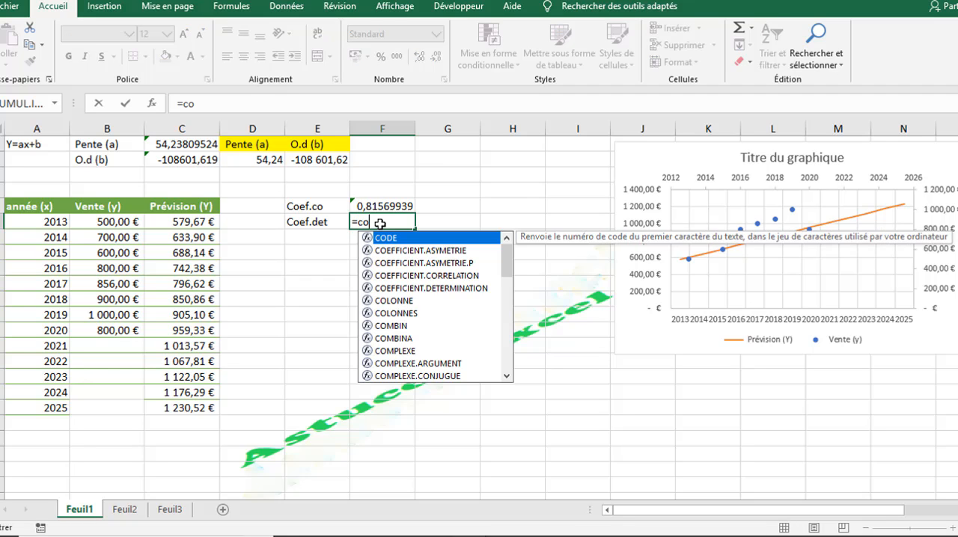
{"action": "type", "text": "ef"}
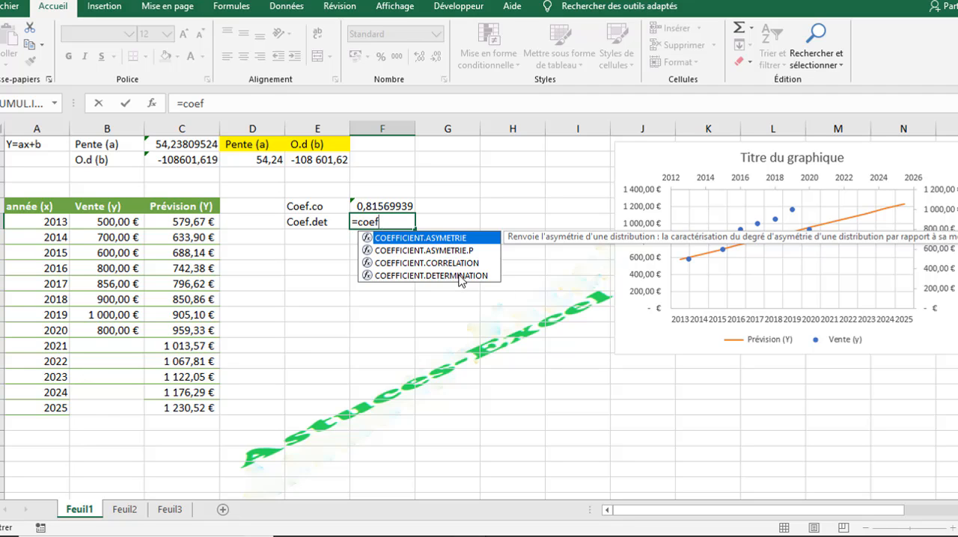
{"action": "double_click", "coordinate": [460, 276]}
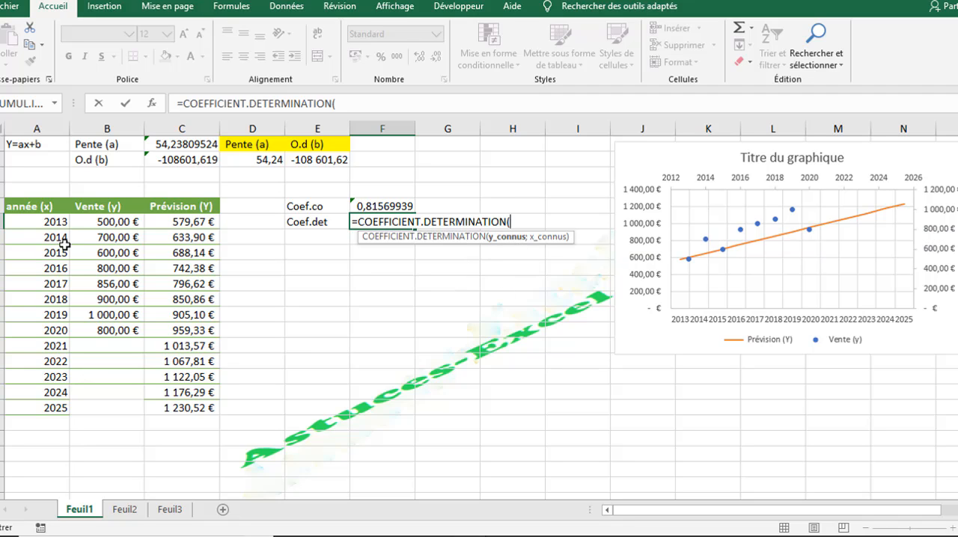
{"action": "left_click_drag", "start_coordinate": [105, 222], "coordinate": [112, 326]}
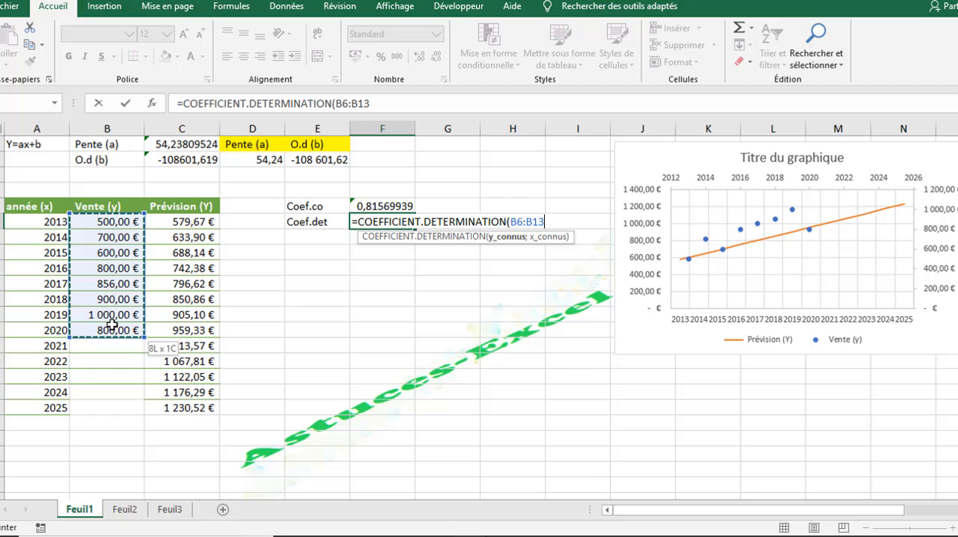
{"action": "type", "text": ";"}
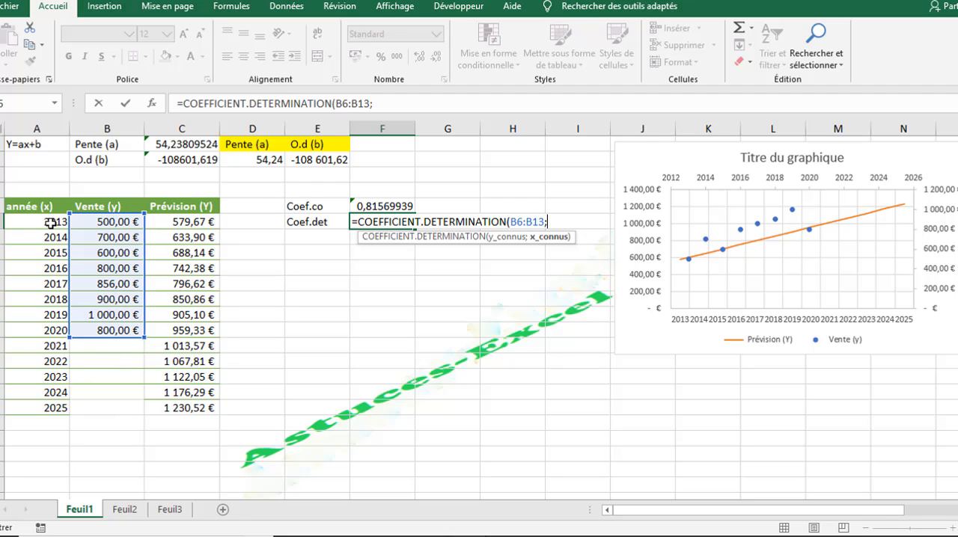
{"action": "left_click_drag", "start_coordinate": [49, 222], "coordinate": [59, 327]}
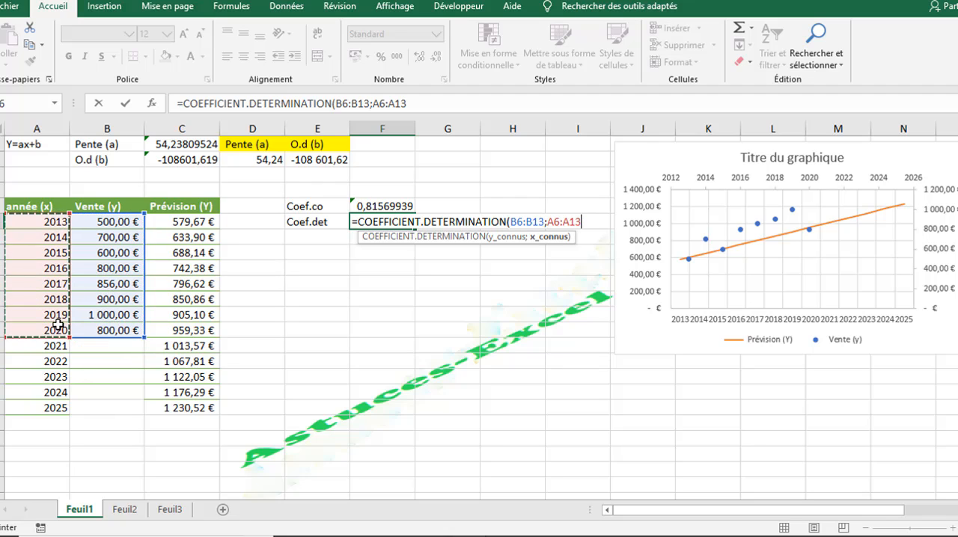
{"action": "key", "text": "Return"}
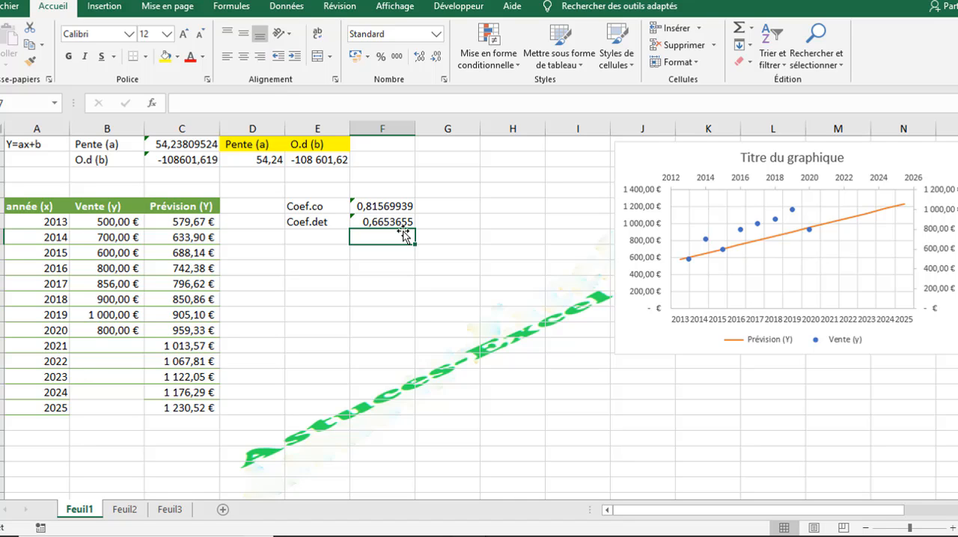
Step: Move the chart closer to the coefficients, starting near column G at the first row, and replace its title with "Droite de regression"
{"action": "left_click_drag", "start_coordinate": [633, 157], "coordinate": [471, 149]}
{"action": "double_click", "coordinate": [604, 152]}
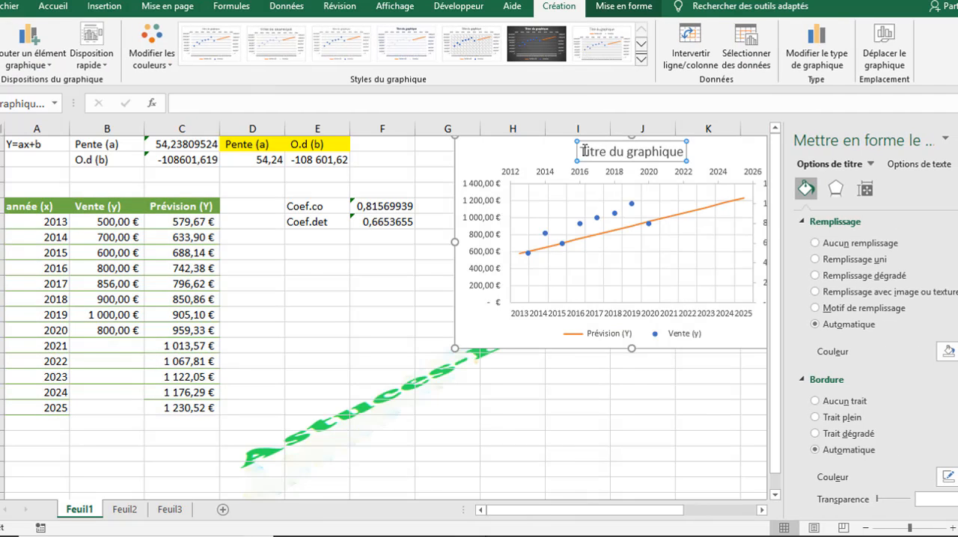
{"action": "left_click_drag", "start_coordinate": [584, 150], "coordinate": [678, 153]}
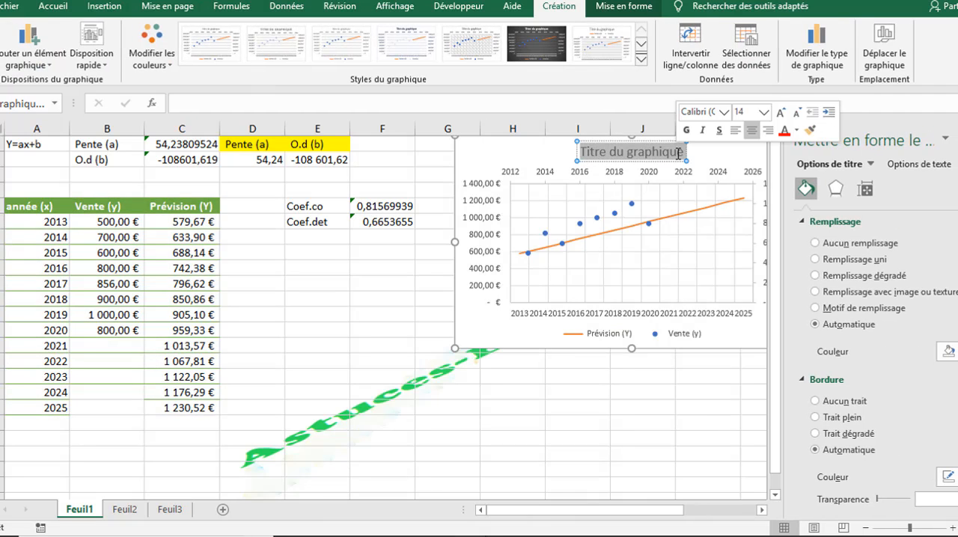
{"action": "type", "text": "DROITE"}
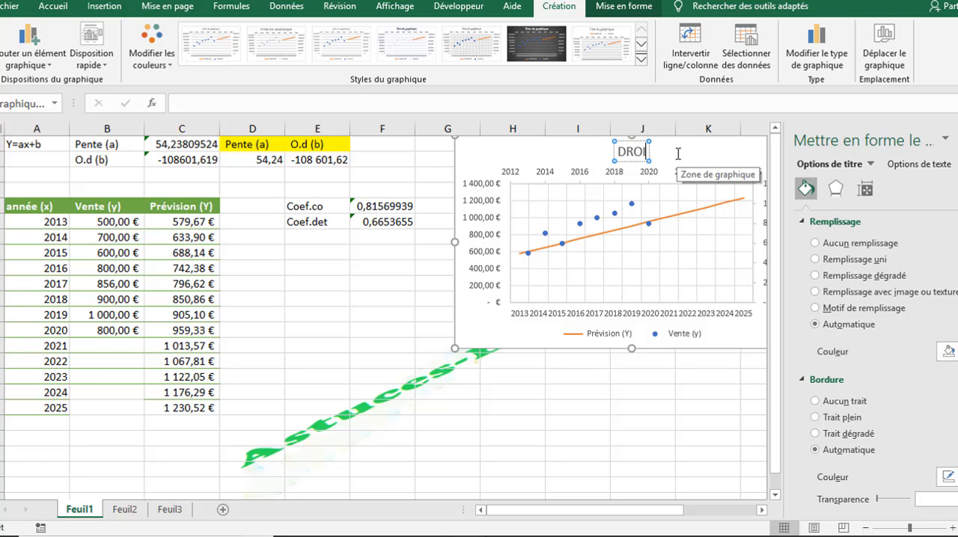
{"action": "key", "text": "BackSpace"}
{"action": "key", "text": "BackSpace"}
{"action": "key", "text": "BackSpace"}
{"action": "key", "text": "BackSpace"}
{"action": "key", "text": "BackSpace"}
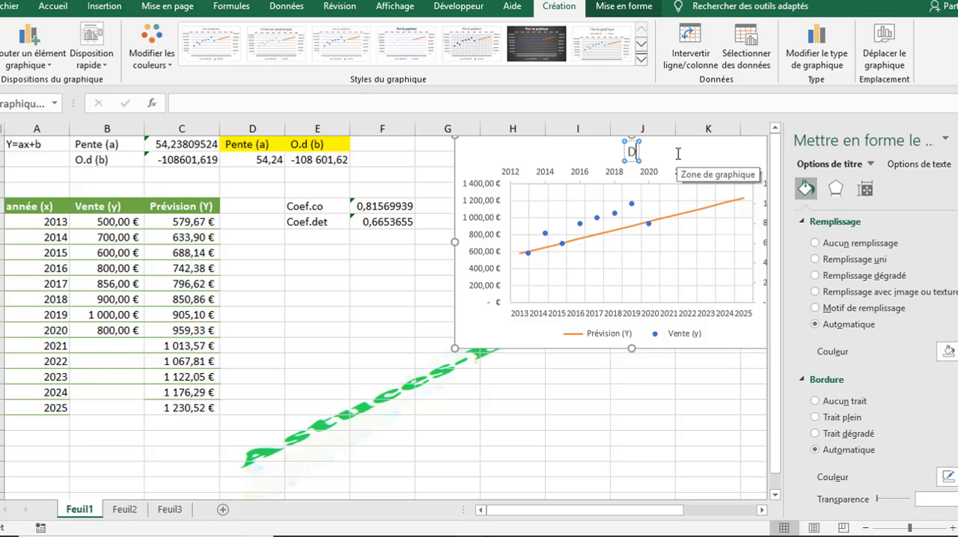
{"action": "type", "text": "roite"}
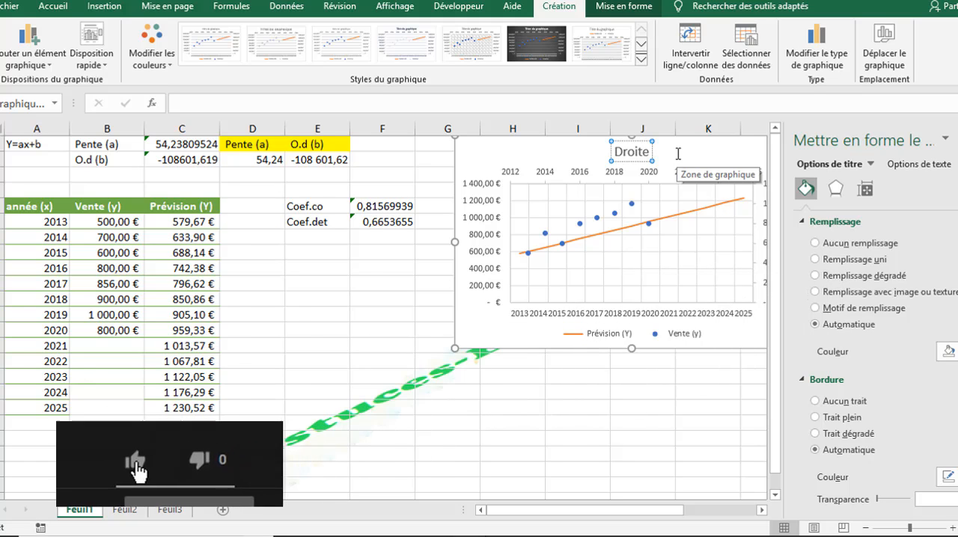
{"action": "type", "text": "de pou"}
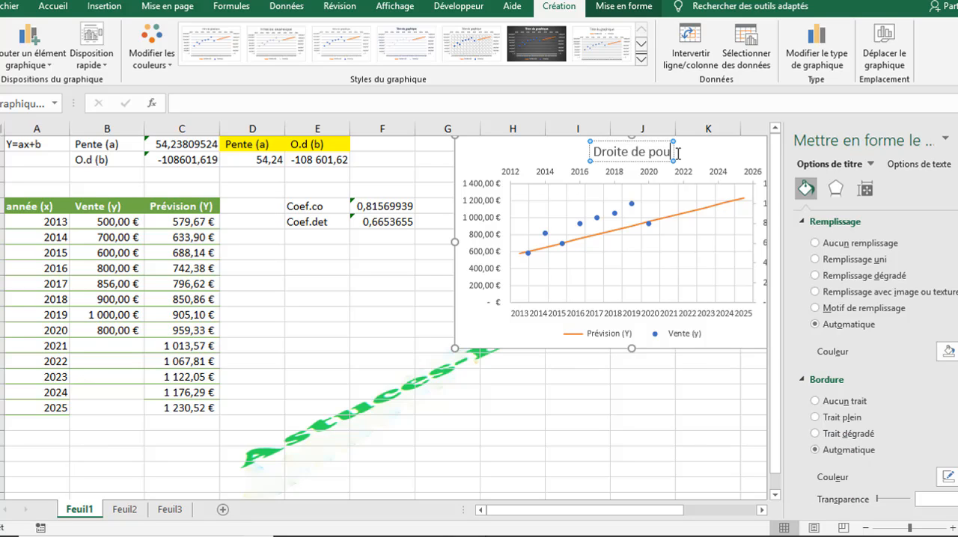
{"action": "key", "text": "BackSpace"}
{"action": "key", "text": "BackSpace"}
{"action": "key", "text": "BackSpace"}
{"action": "key", "text": "BackSpace"}
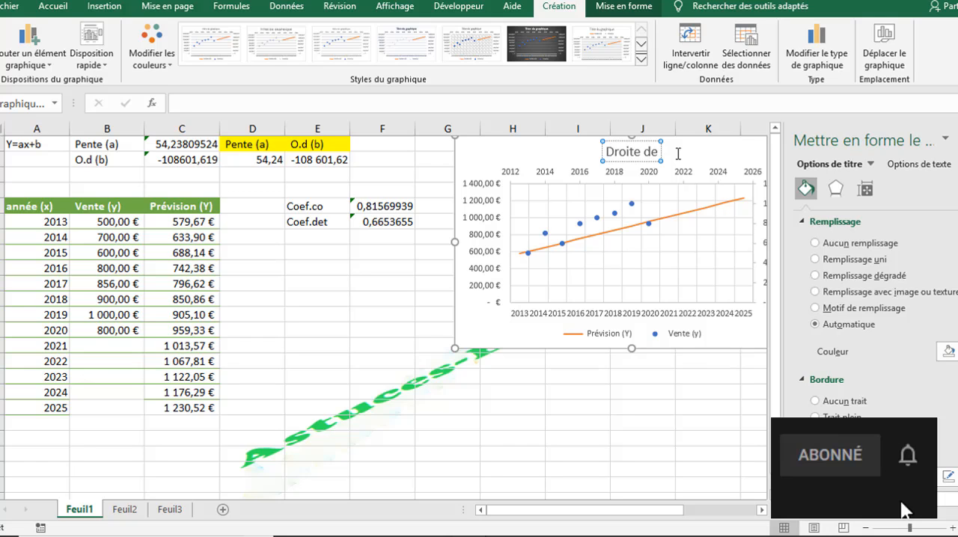
{"action": "type", "text": "redress"}
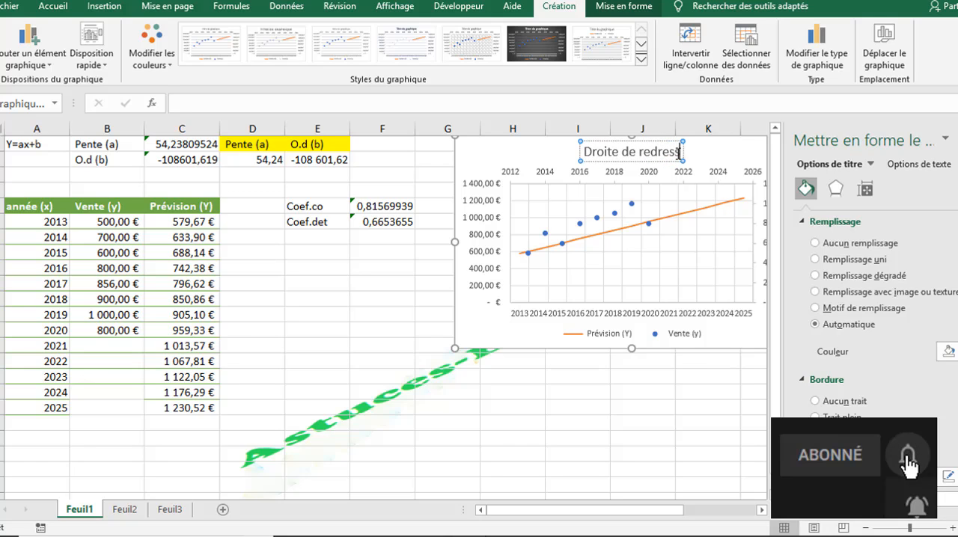
{"action": "key", "text": "BackSpace"}
{"action": "key", "text": "BackSpace"}
{"action": "key", "text": "BackSpace"}
{"action": "key", "text": "BackSpace"}
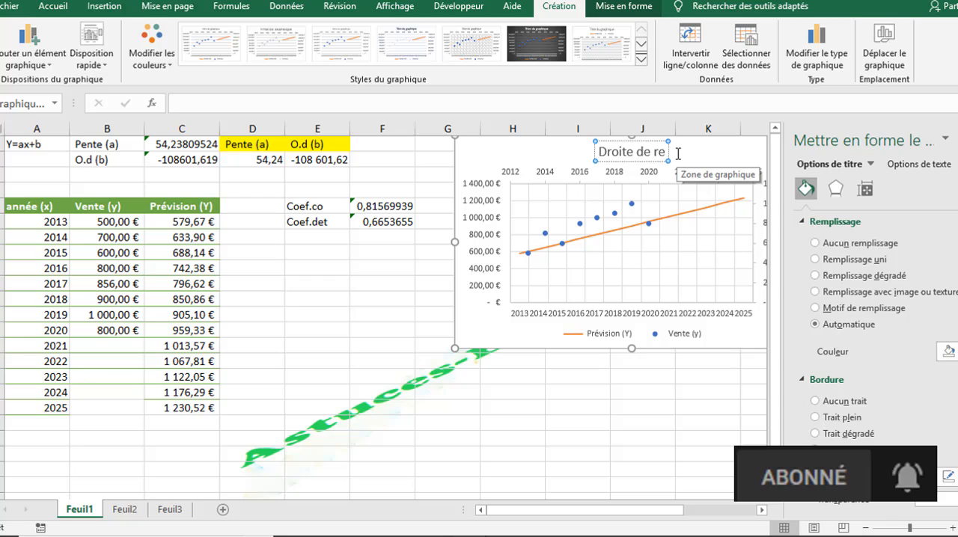
{"action": "type", "text": "gress"}
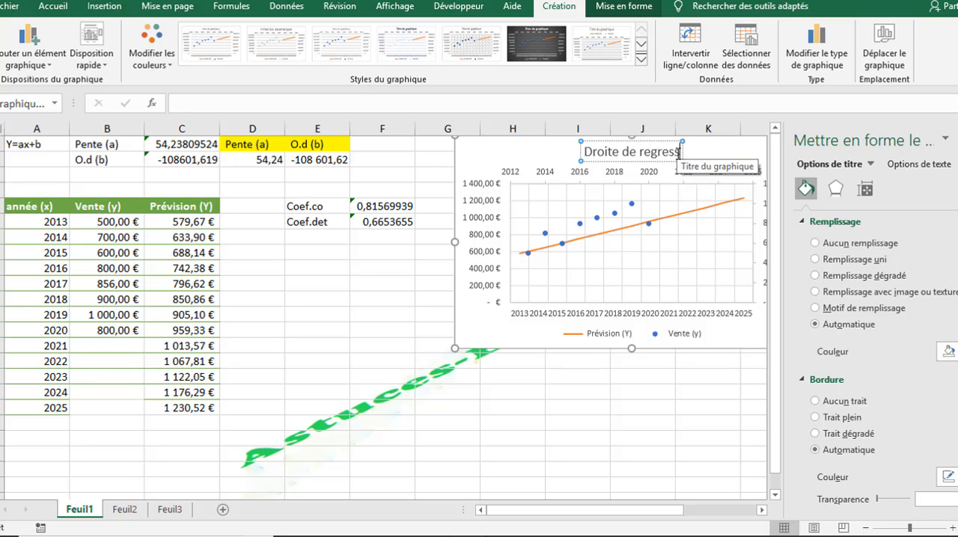
{"action": "type", "text": "ion"}
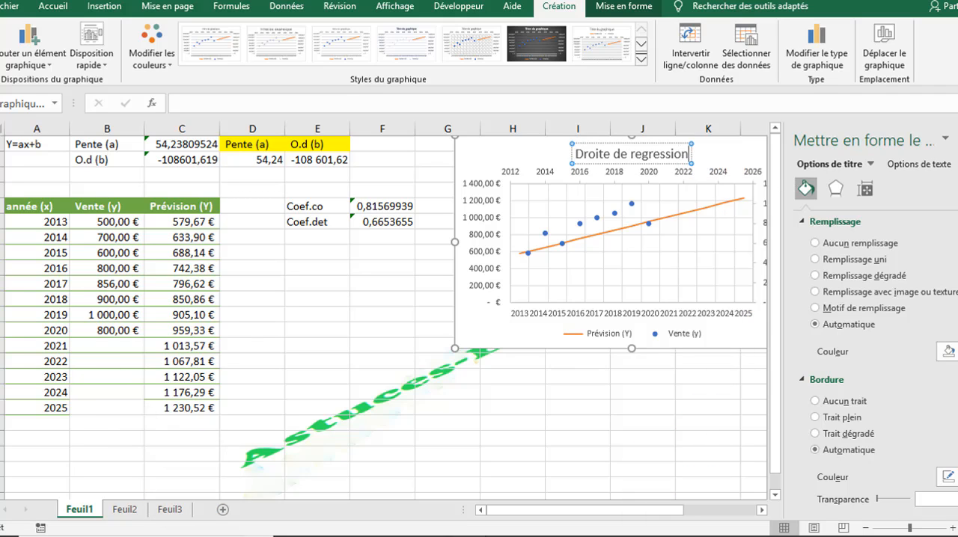
{"action": "left_click", "coordinate": [957, 140]}
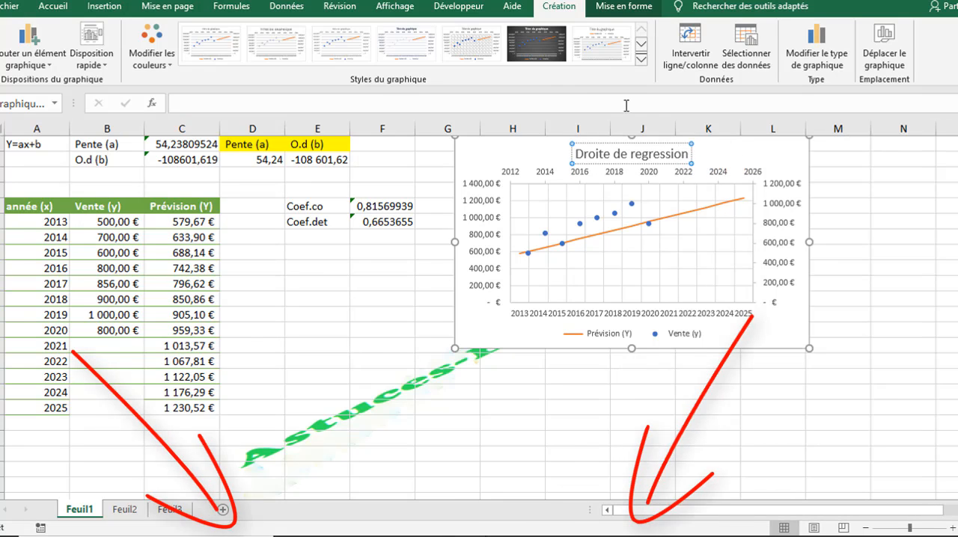
Step: Apply the dark-background chart style and the fourth colourful palette, which begins with green, light blue and yellow
{"action": "left_click", "coordinate": [546, 60]}
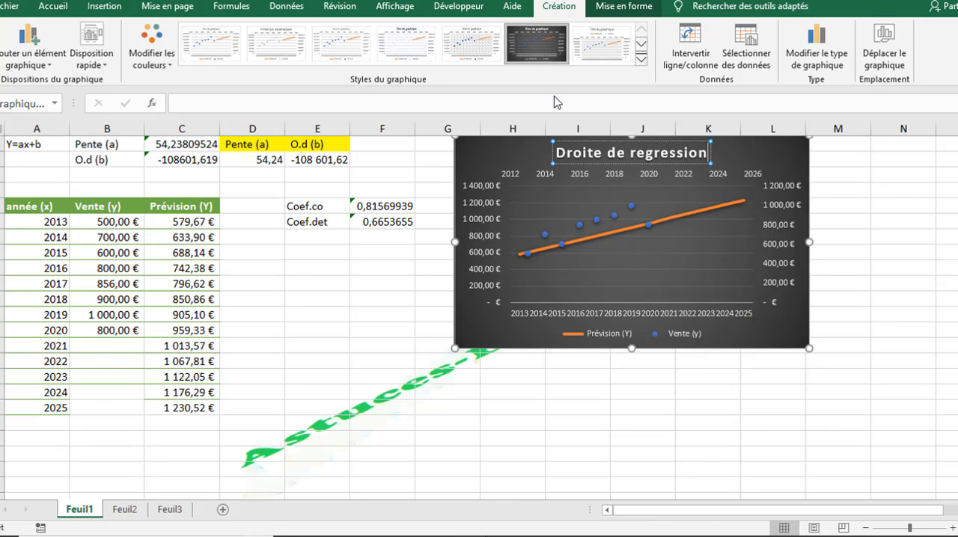
{"action": "left_click", "coordinate": [617, 270]}
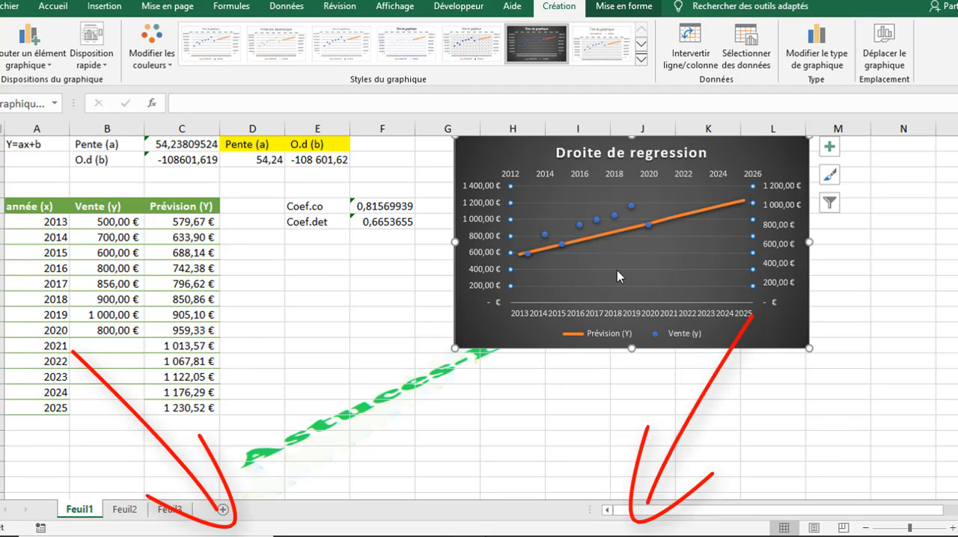
{"action": "left_click", "coordinate": [164, 64]}
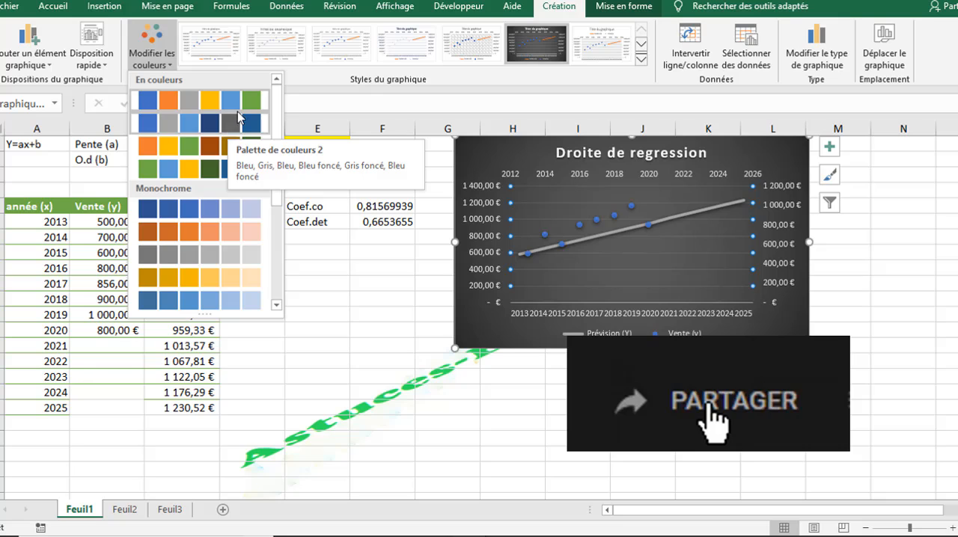
{"action": "left_click", "coordinate": [221, 171]}
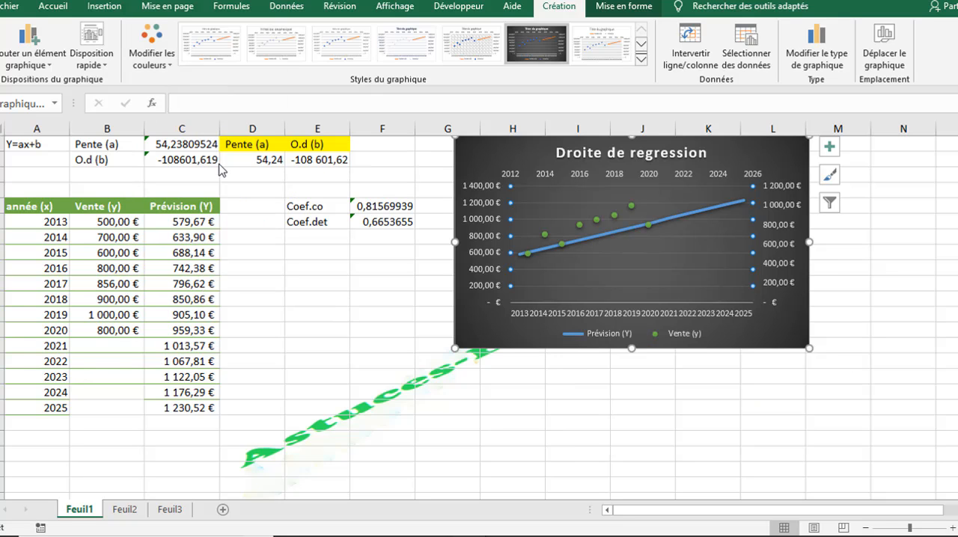